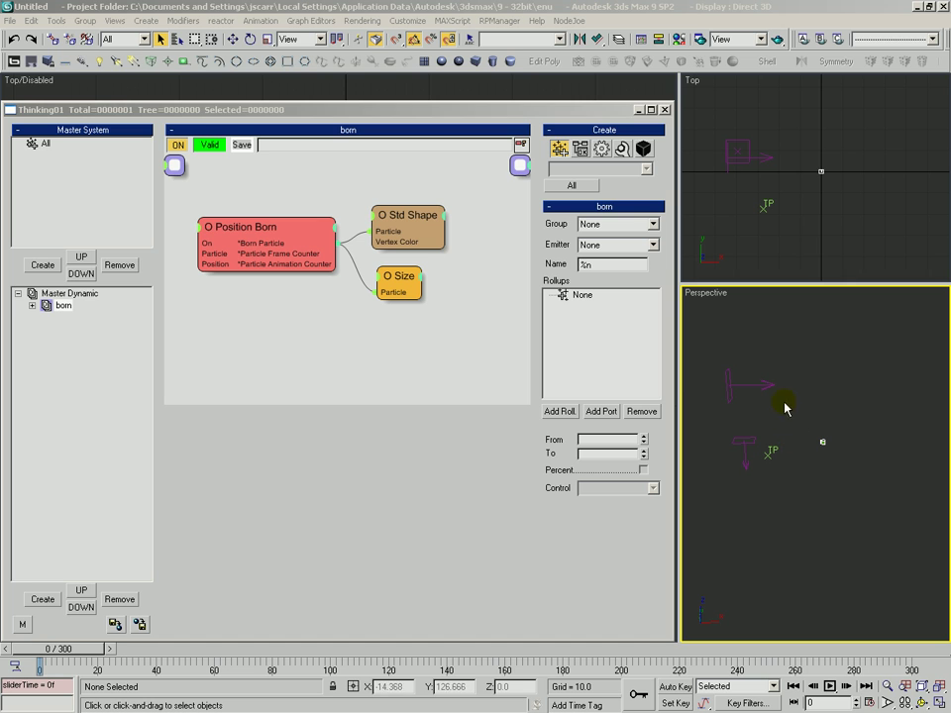
# - Preview the particle emission up to frame 206 and check which space warps in the perspective view are gravity and wind
pyautogui.click(285, 236)
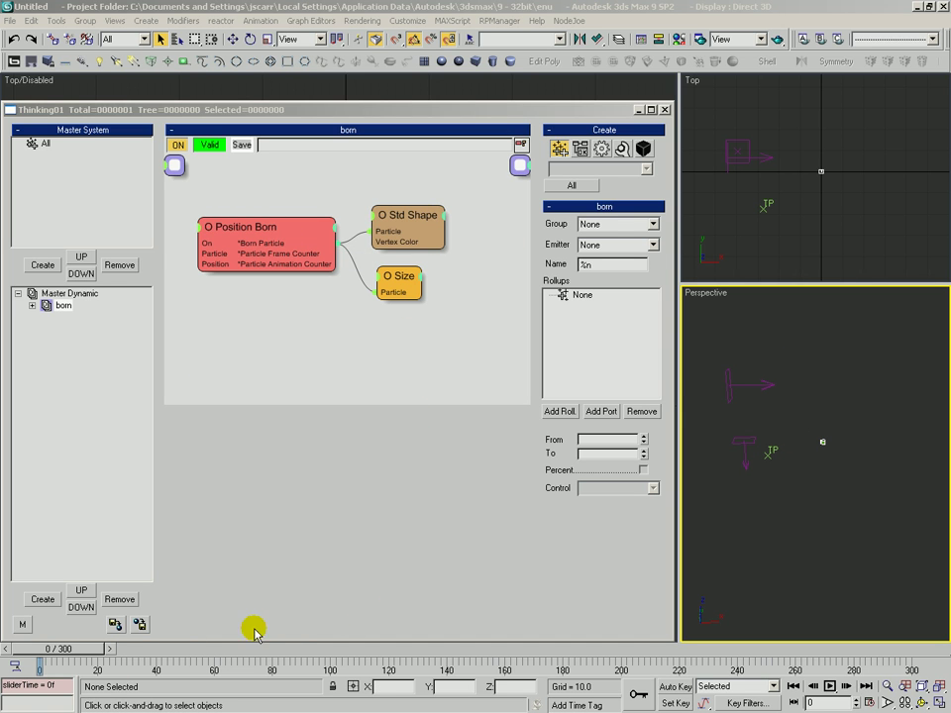
pyautogui.moveTo(85, 658); pyautogui.dragTo(674, 627)
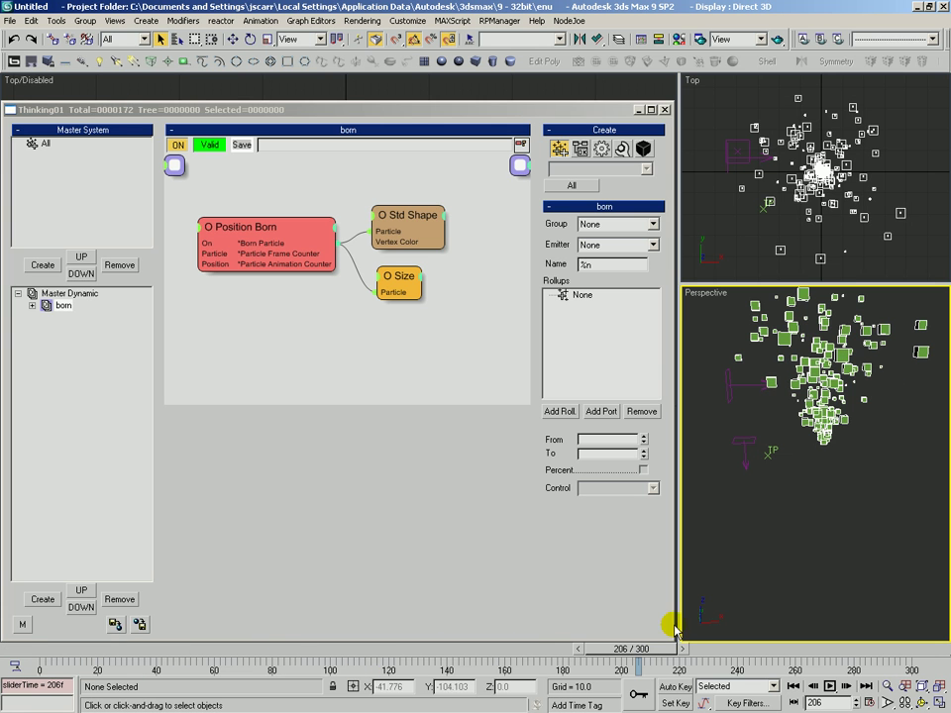
pyautogui.moveTo(792, 372); pyautogui.dragTo(814, 406, button='middle')
pyautogui.click(739, 492)
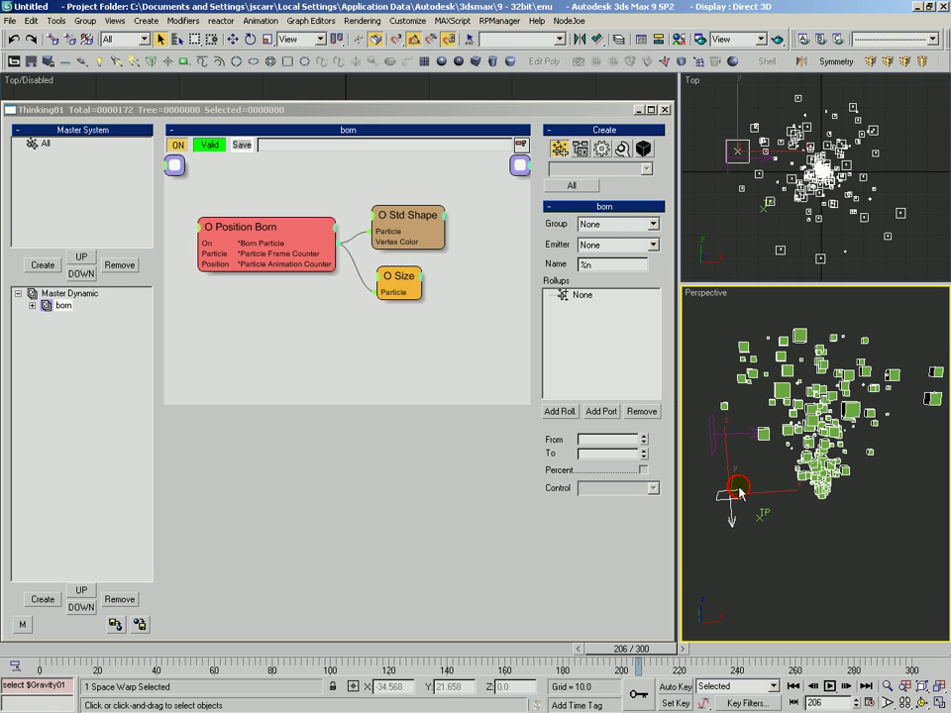
pyautogui.click(716, 454)
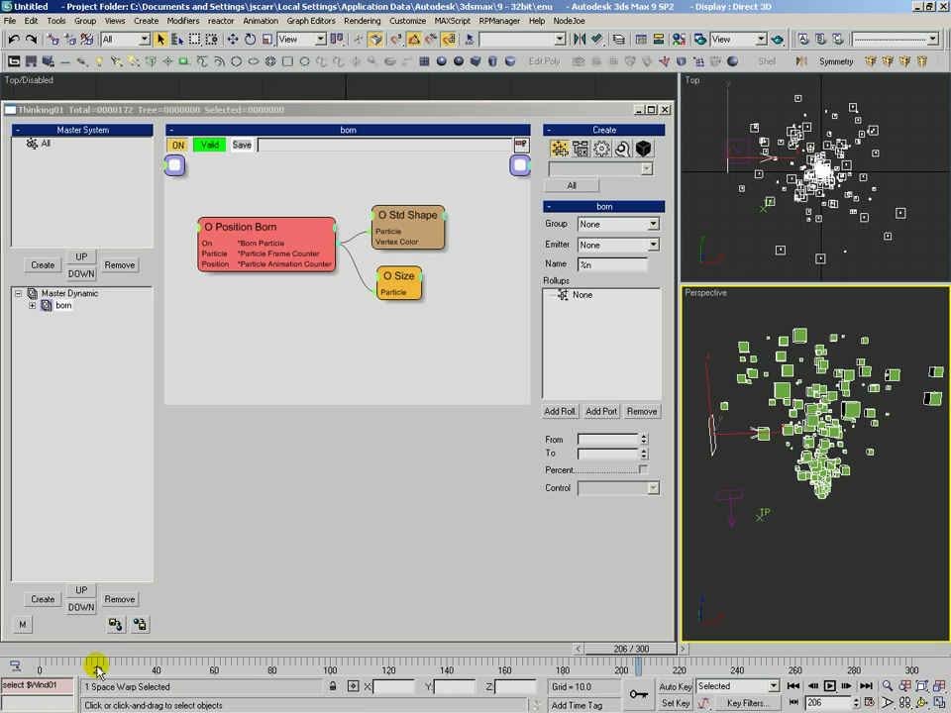
pyautogui.click(8, 649)
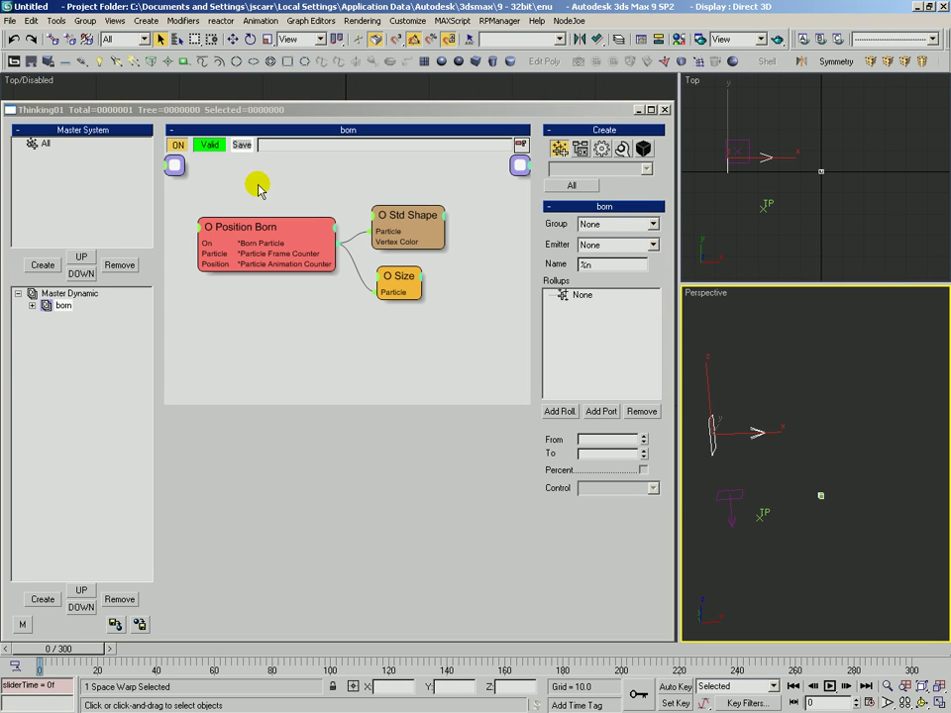
# - Bind the Thinking particle system to the Gravity01 space warp and show the system's modifier stack
pyautogui.click(87, 41)
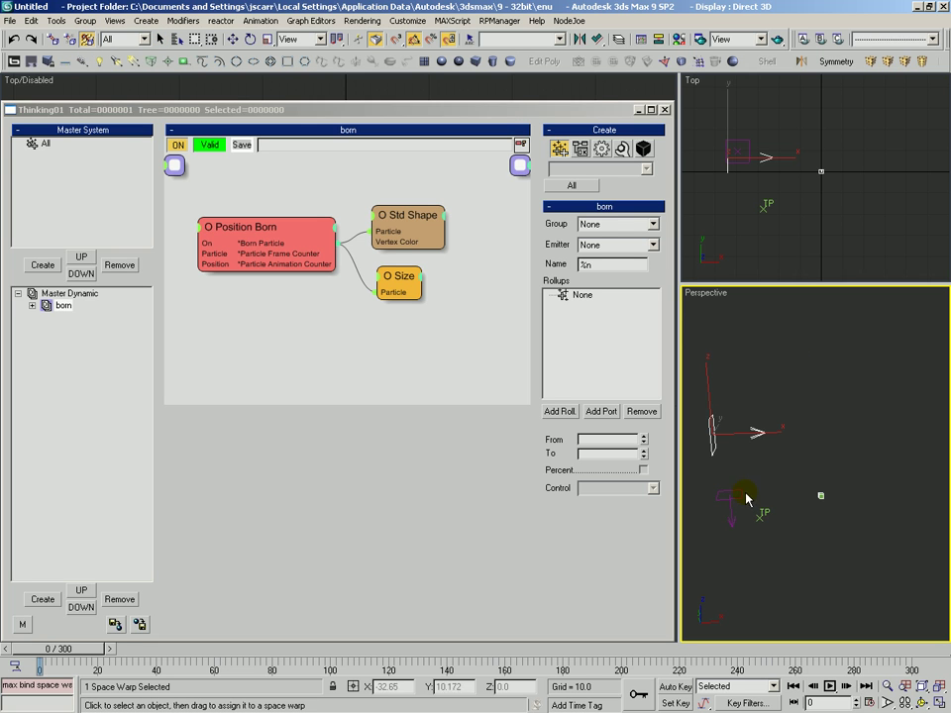
pyautogui.moveTo(762, 519); pyautogui.dragTo(733, 498)
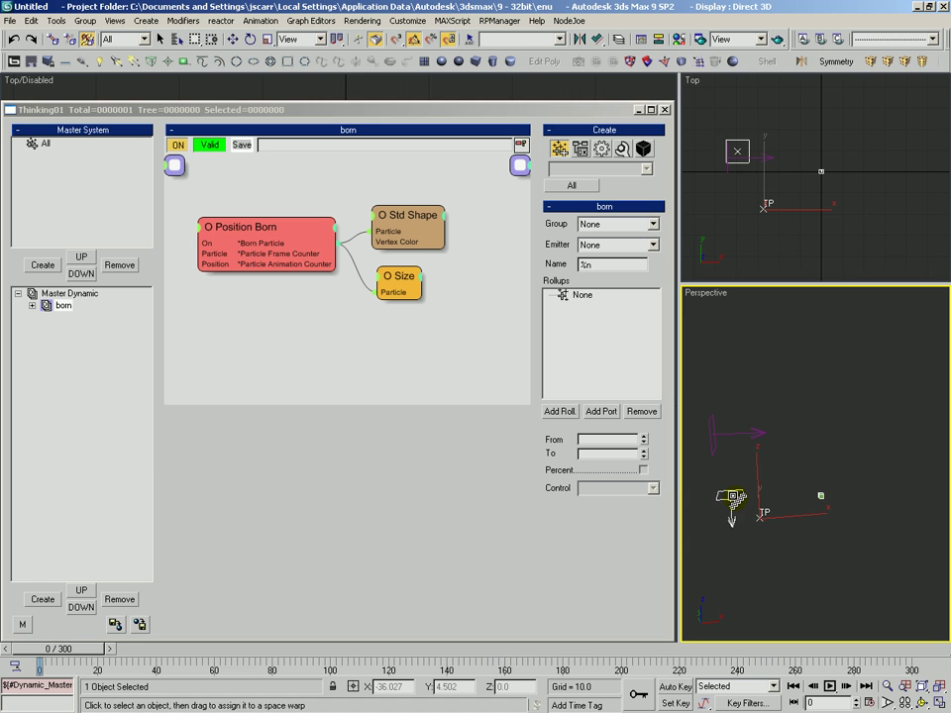
pyautogui.press('q')
pyautogui.click(774, 516)
pyautogui.click(758, 518)
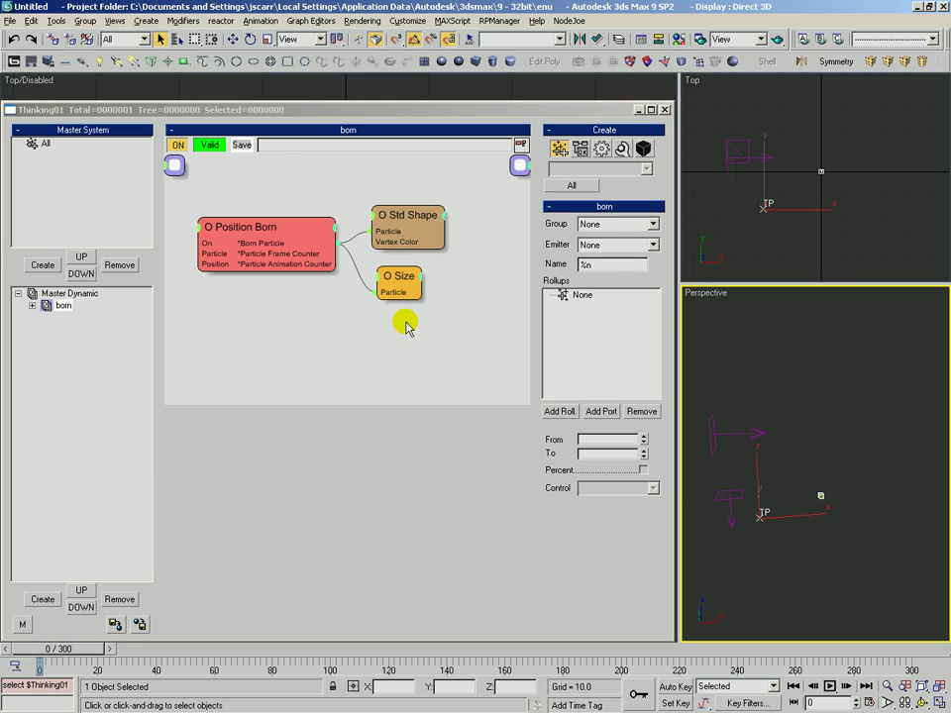
pyautogui.press('y')
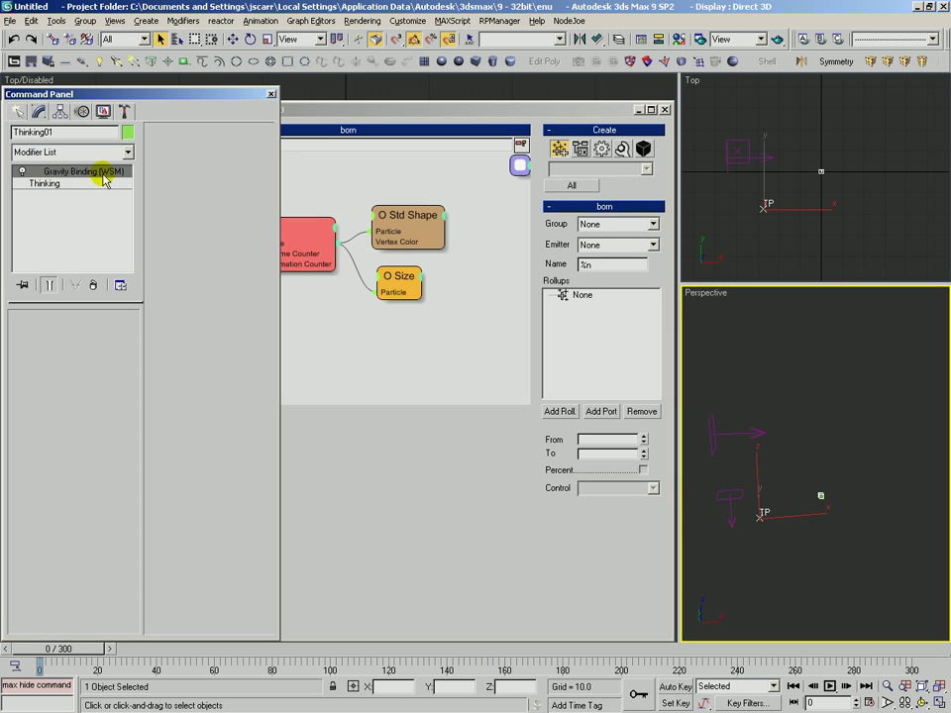
# - Bind the Thinking particle system to the Wind01 space warp as well, then return to the particle setup window
pyautogui.click(87, 38)
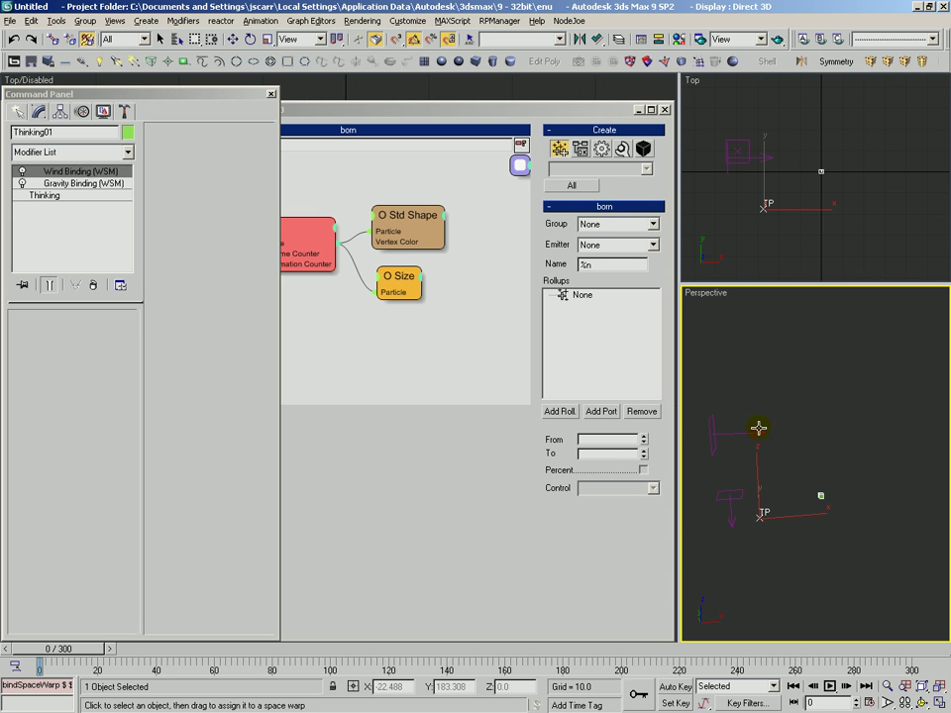
pyautogui.press('q')
pyautogui.click(763, 362)
pyautogui.click(765, 531)
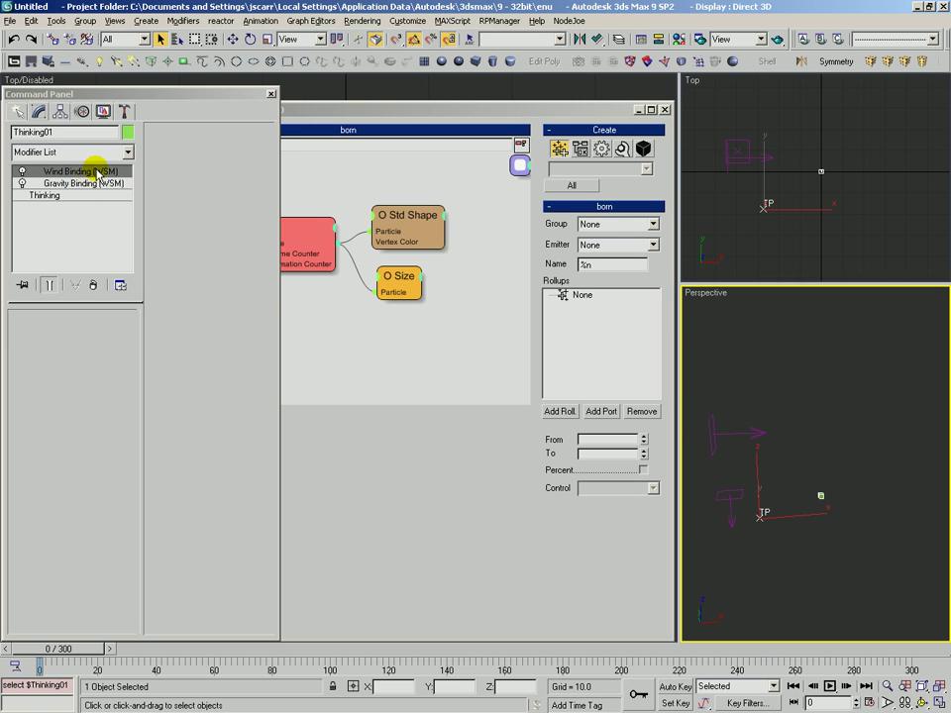
pyautogui.click(507, 122)
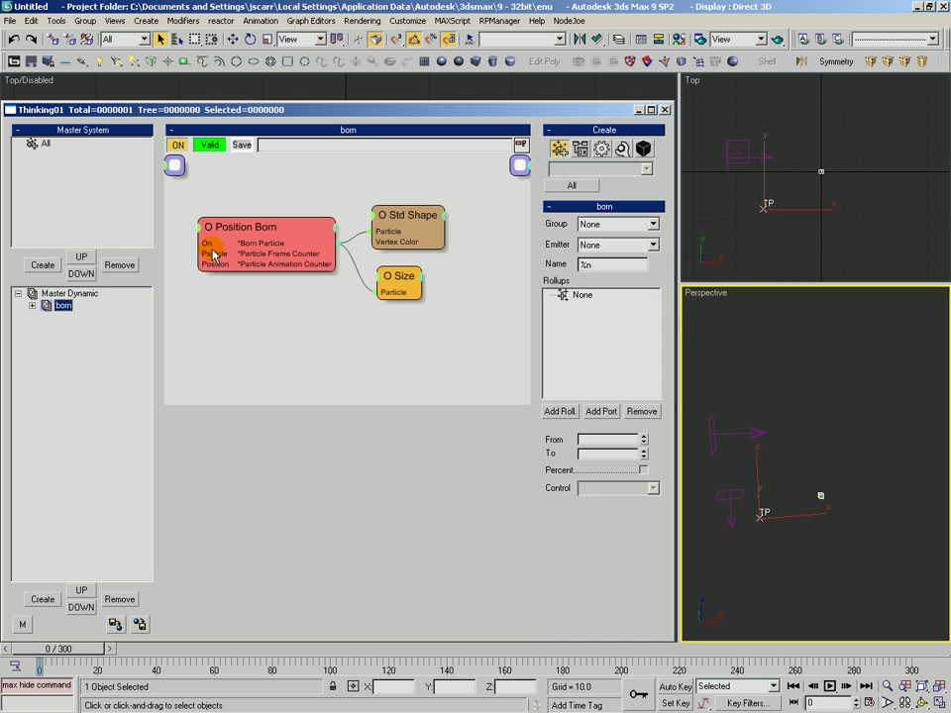
# - Create a new dynamic set under Master Dynamic and name it force
pyautogui.click(57, 293)
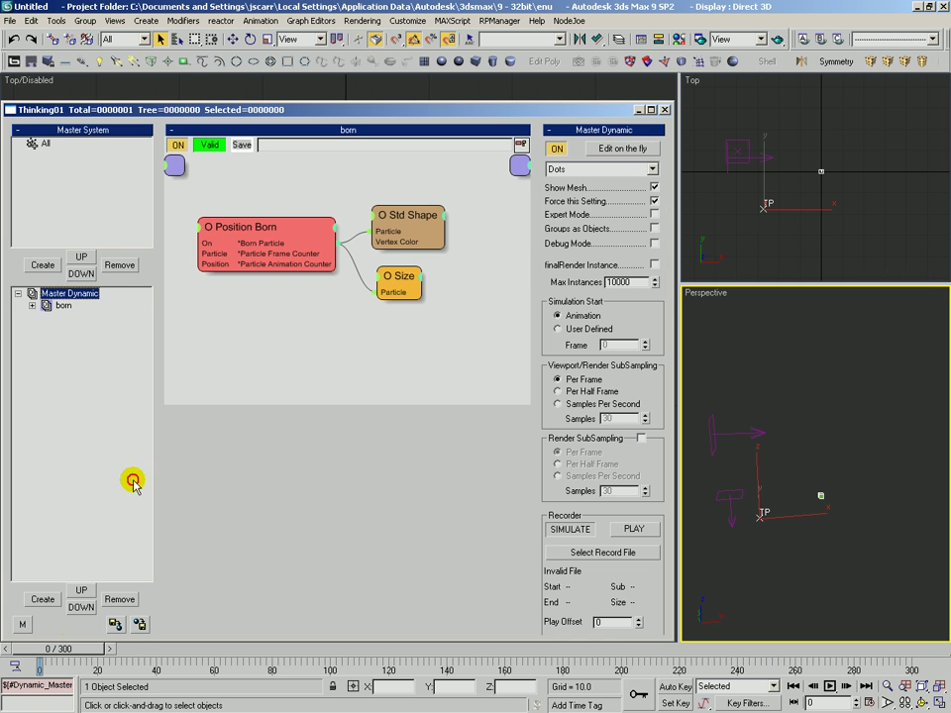
pyautogui.click(43, 598)
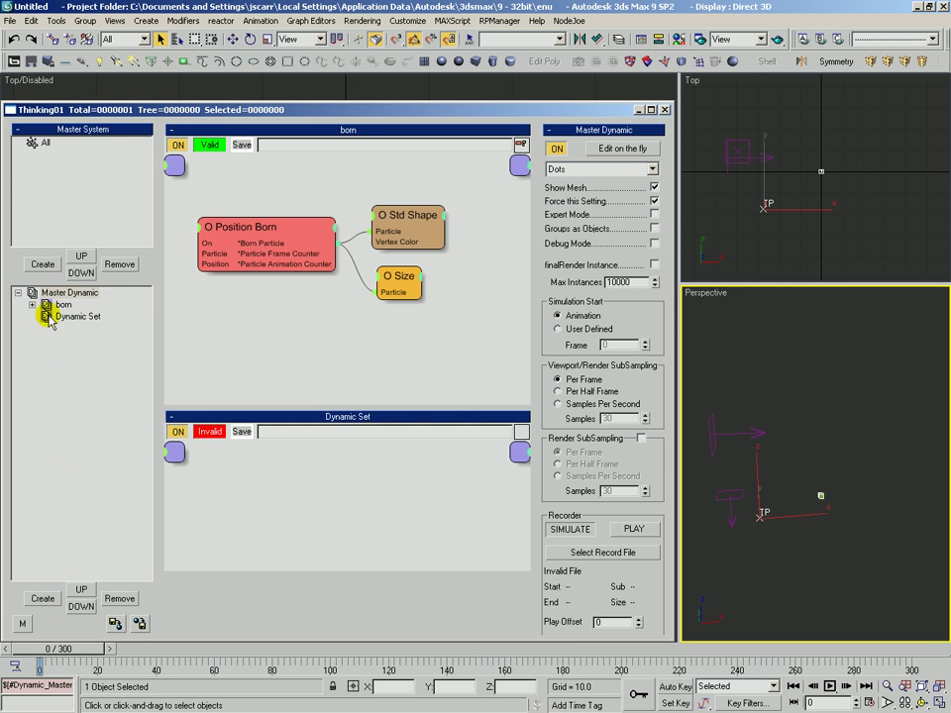
pyautogui.click(77, 319)
pyautogui.click(67, 324)
pyautogui.write('force')
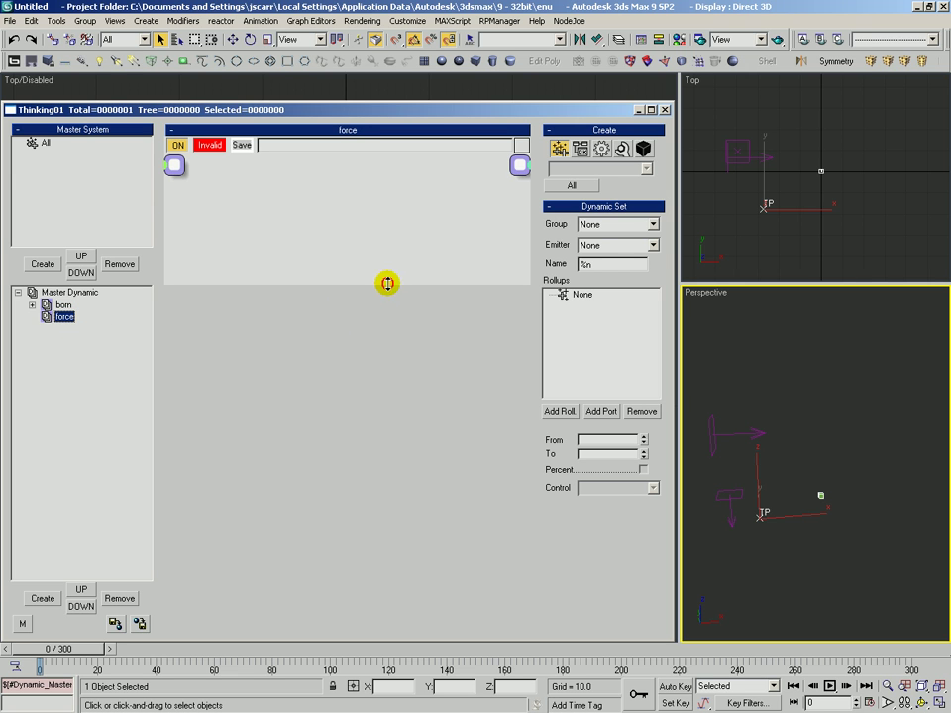
# - Add an All particle group node and a StdForce dynamics operator to the force set, with StdForce beside the group
pyautogui.click(571, 185)
pyautogui.click(216, 226)
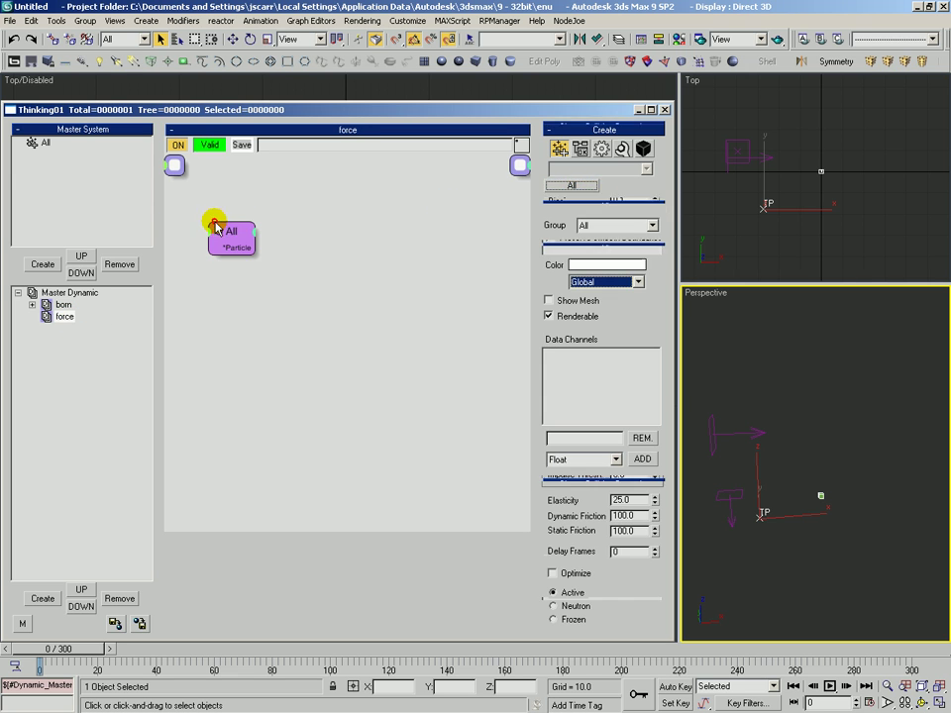
pyautogui.click(601, 148)
pyautogui.click(595, 170)
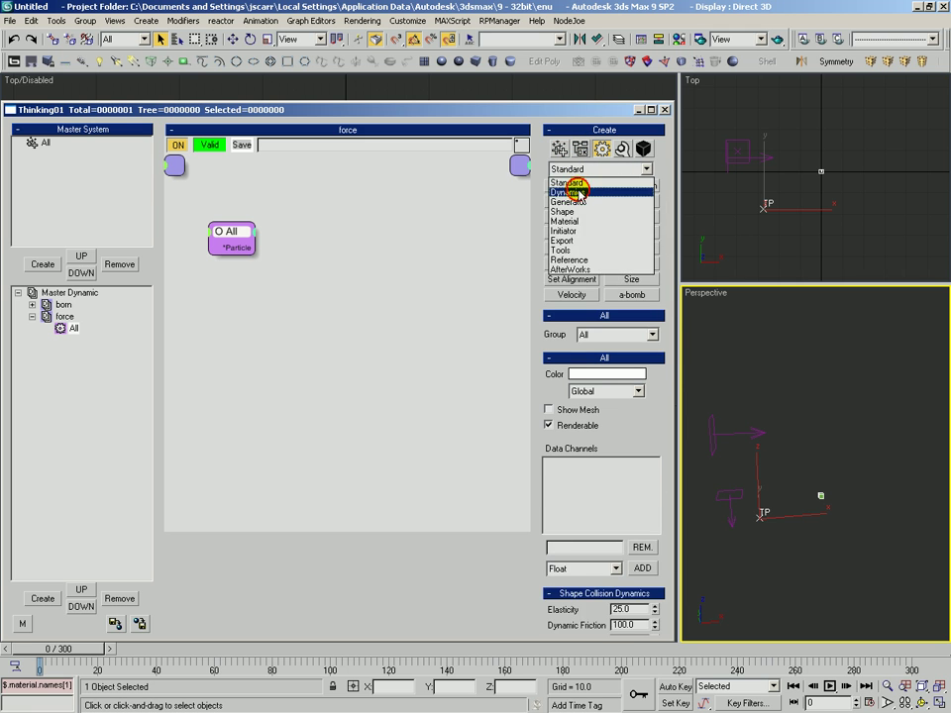
pyautogui.click(578, 182)
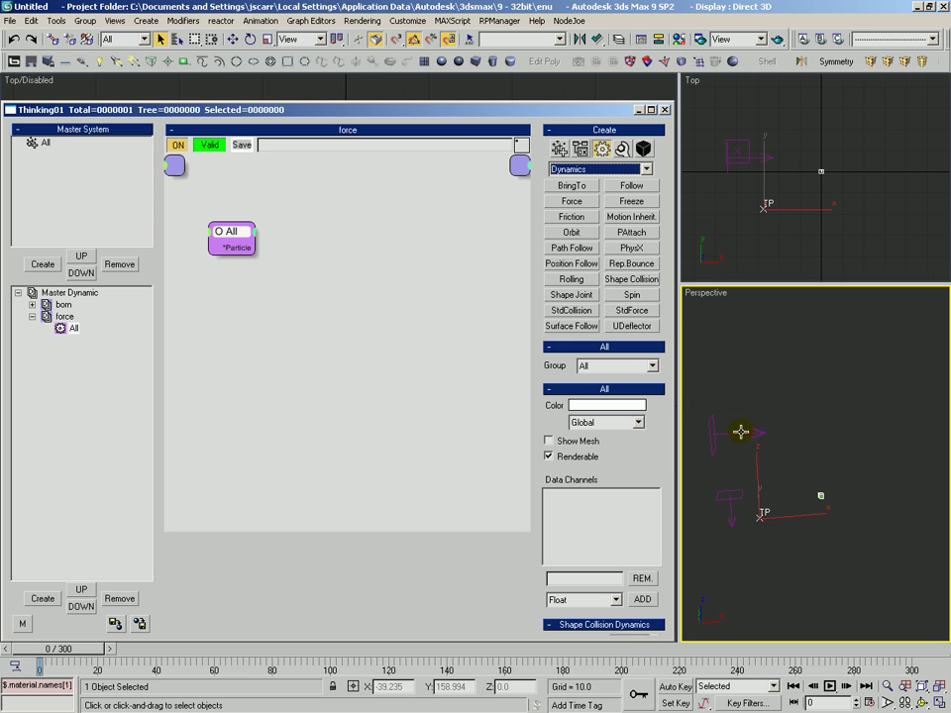
pyautogui.click(630, 311)
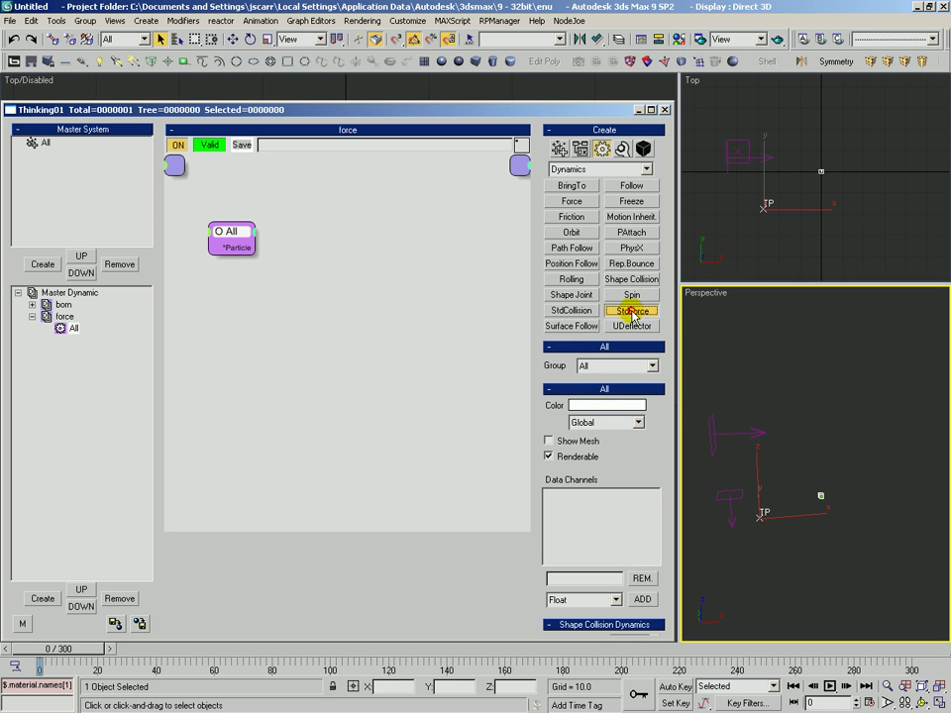
pyautogui.click(348, 224)
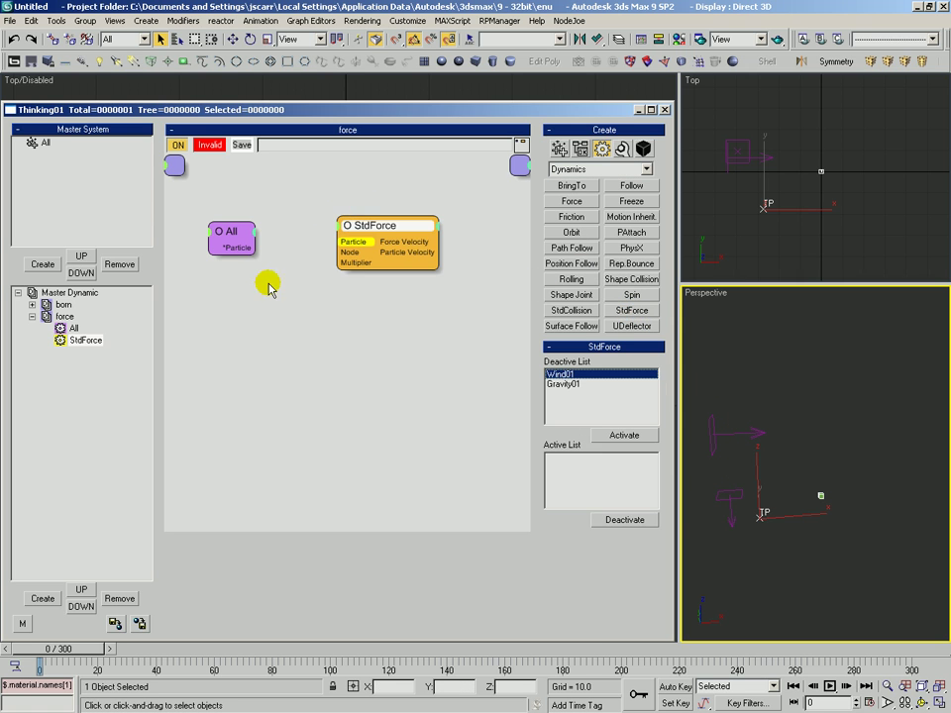
pyautogui.moveTo(382, 235); pyautogui.dragTo(406, 265)
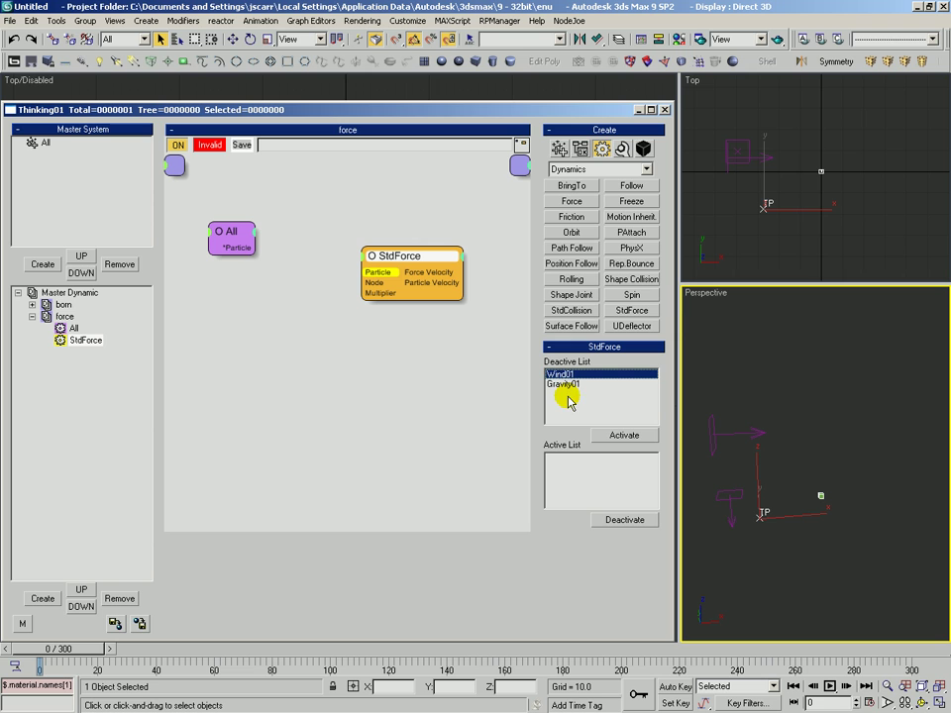
# - Activate Gravity01 in the StdForce operator and connect the All group's Particle output to its Particle input
pyautogui.click(566, 385)
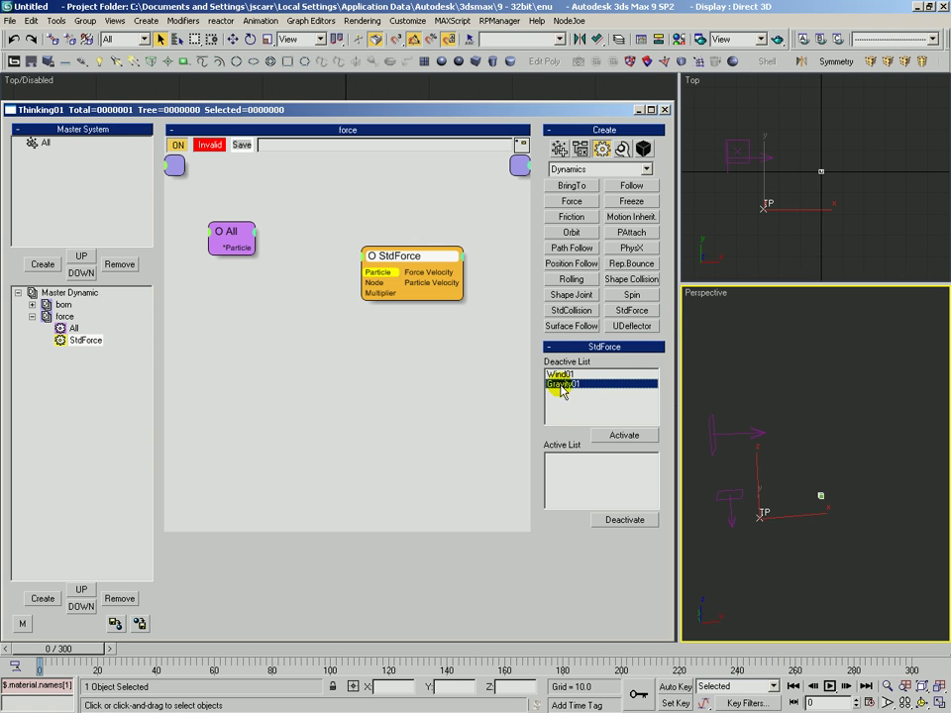
pyautogui.click(622, 436)
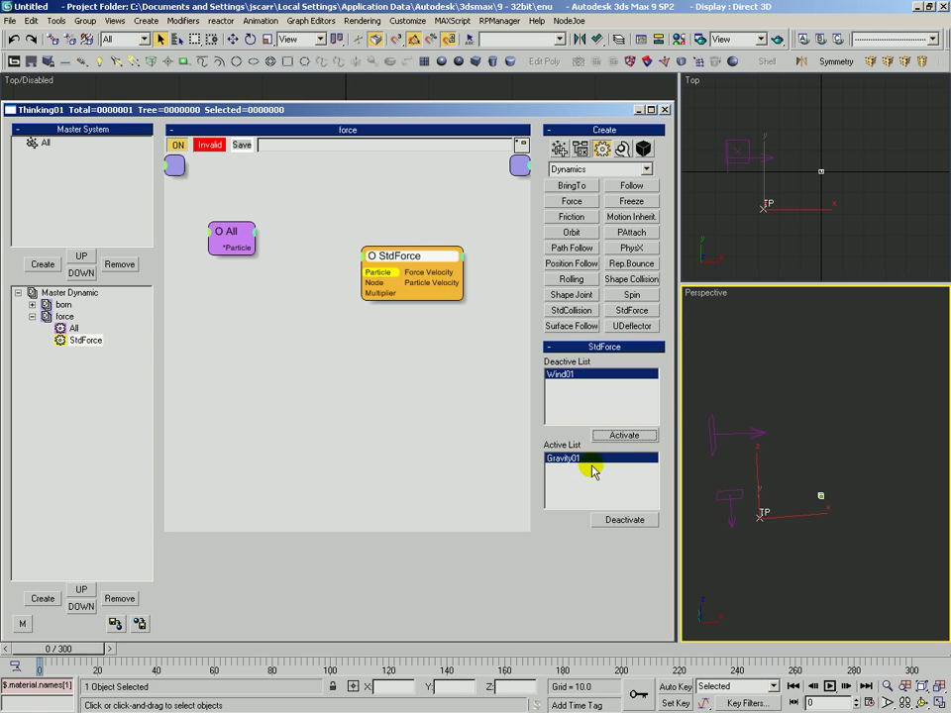
pyautogui.moveTo(373, 252); pyautogui.dragTo(394, 241)
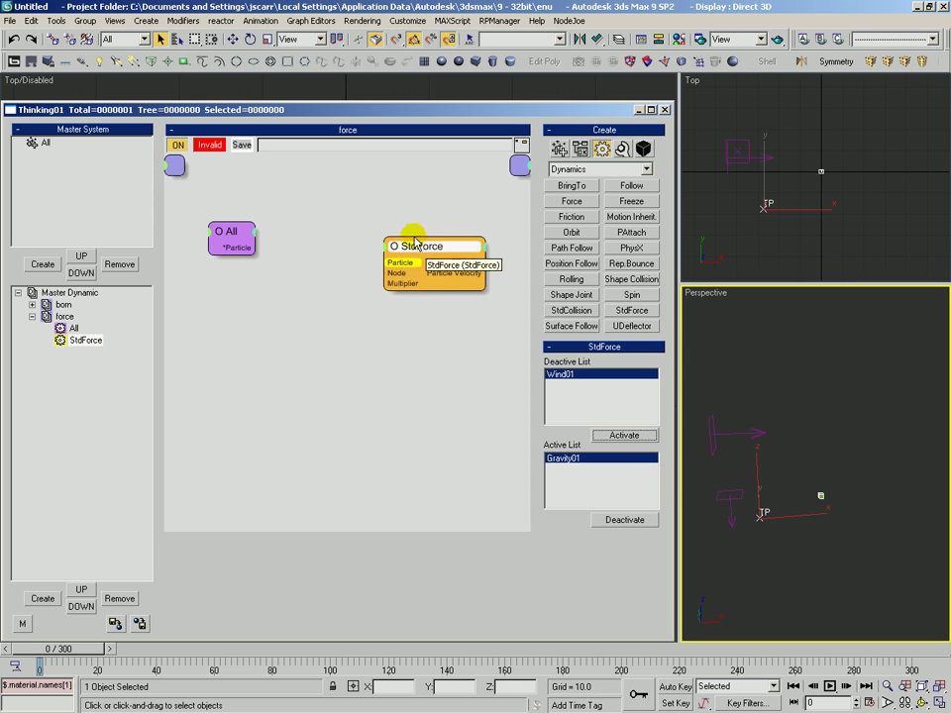
pyautogui.click(210, 148)
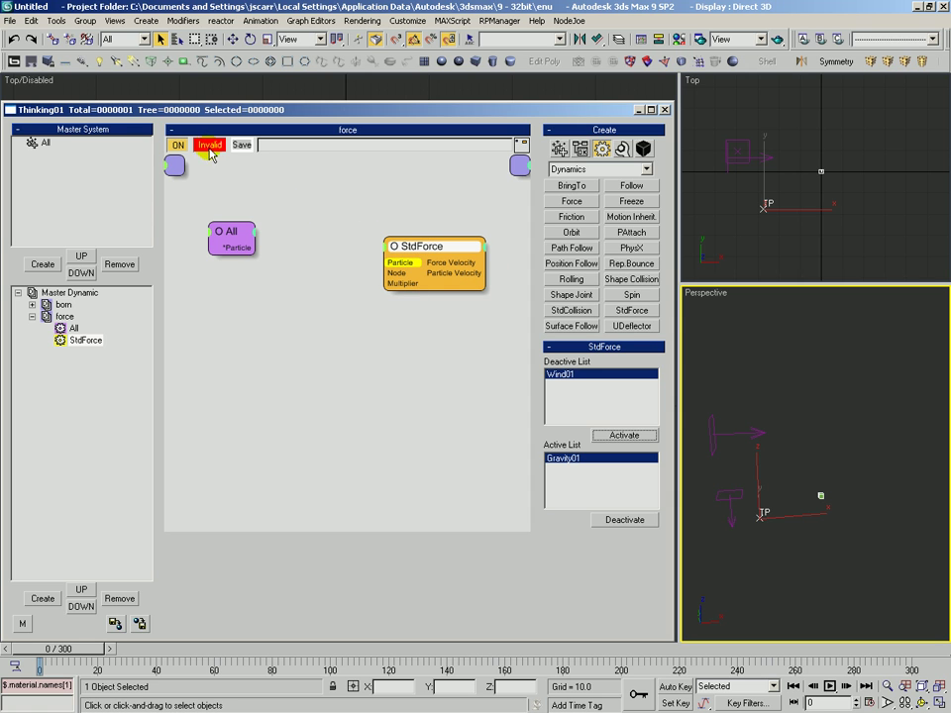
pyautogui.moveTo(416, 246); pyautogui.dragTo(249, 252)
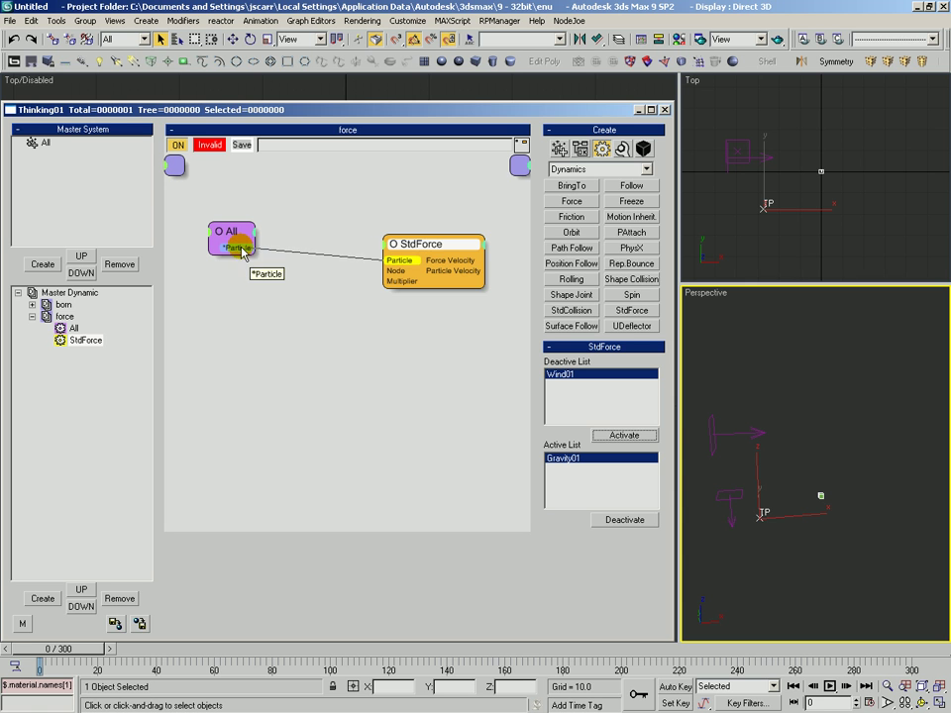
pyautogui.moveTo(427, 248); pyautogui.dragTo(424, 252)
# - Preview the particles under gravity up to frame 53 and inspect the Gravity01 space warp's Strength parameter
pyautogui.click(57, 653)
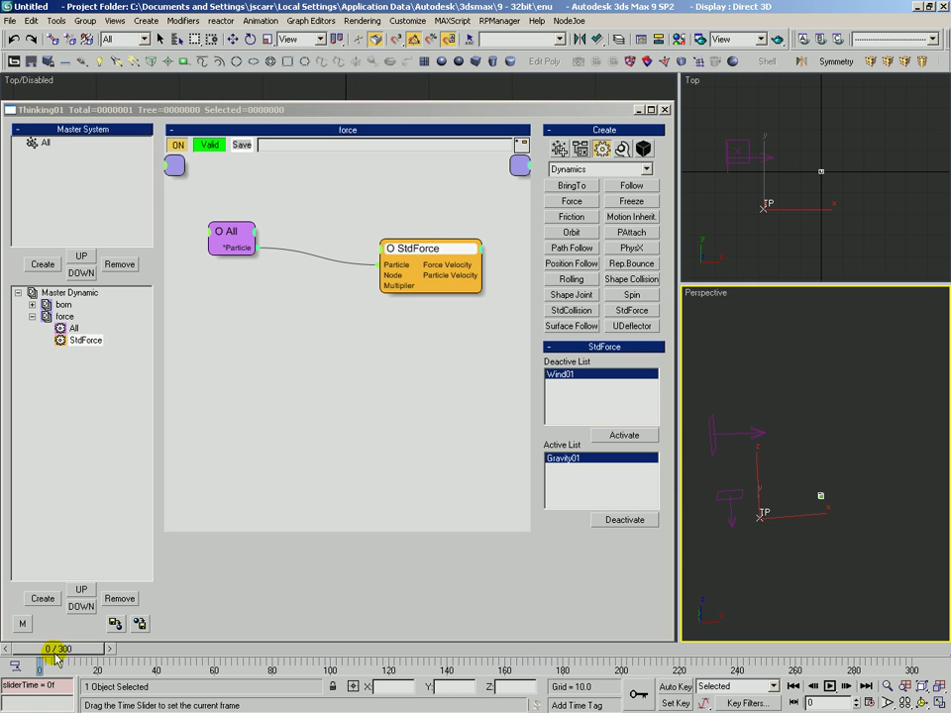
pyautogui.moveTo(56, 654); pyautogui.dragTo(203, 652)
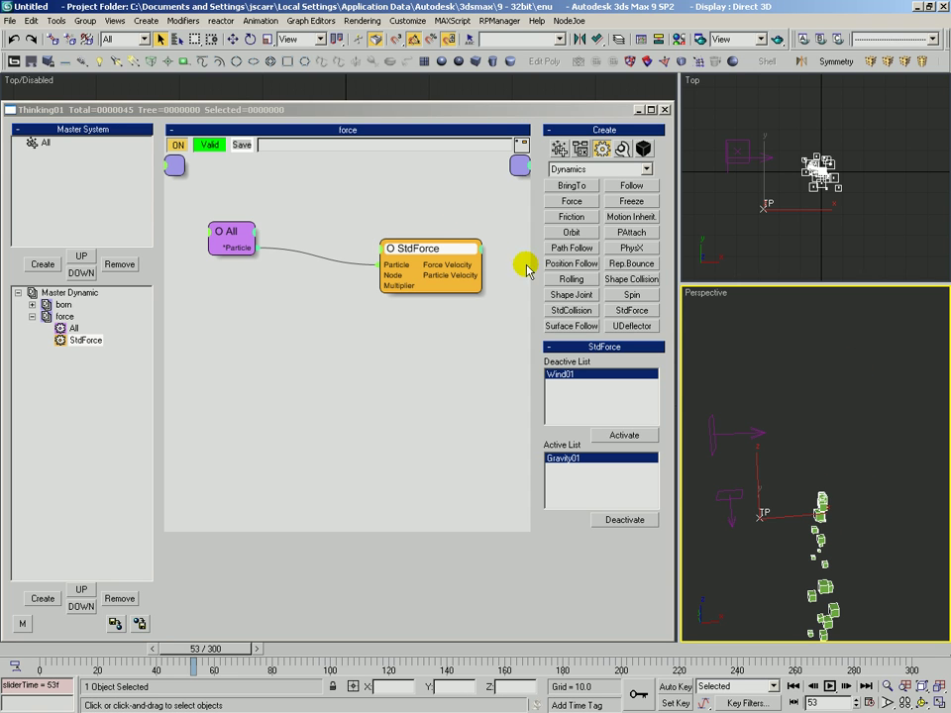
pyautogui.moveTo(727, 514); pyautogui.dragTo(726, 513)
pyautogui.press('y')
pyautogui.press('y')
pyautogui.press('y')
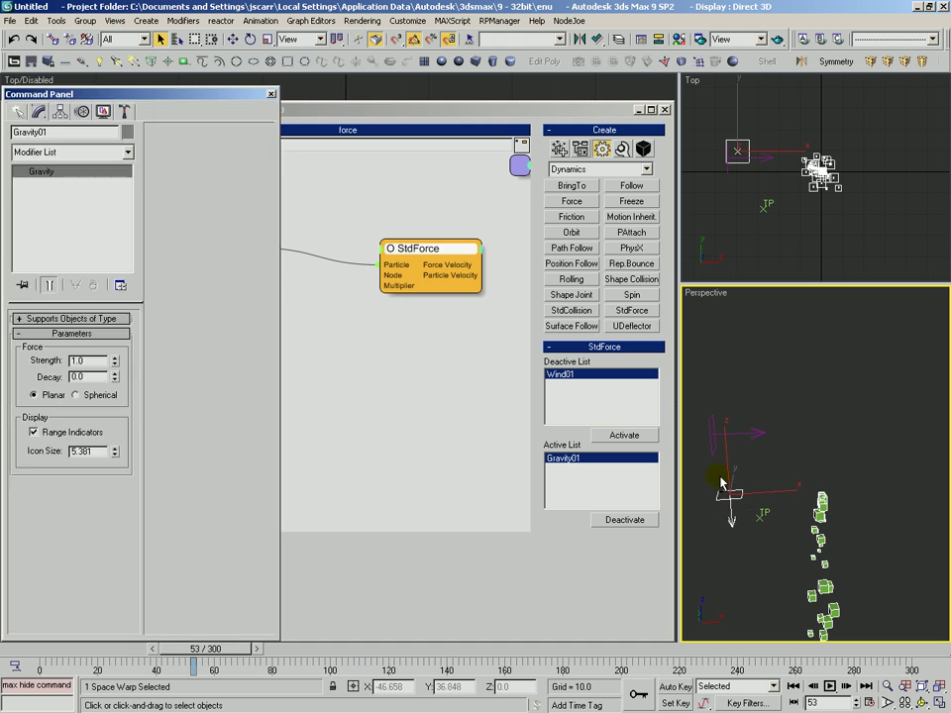
pyautogui.moveTo(85, 362); pyautogui.dragTo(61, 365)
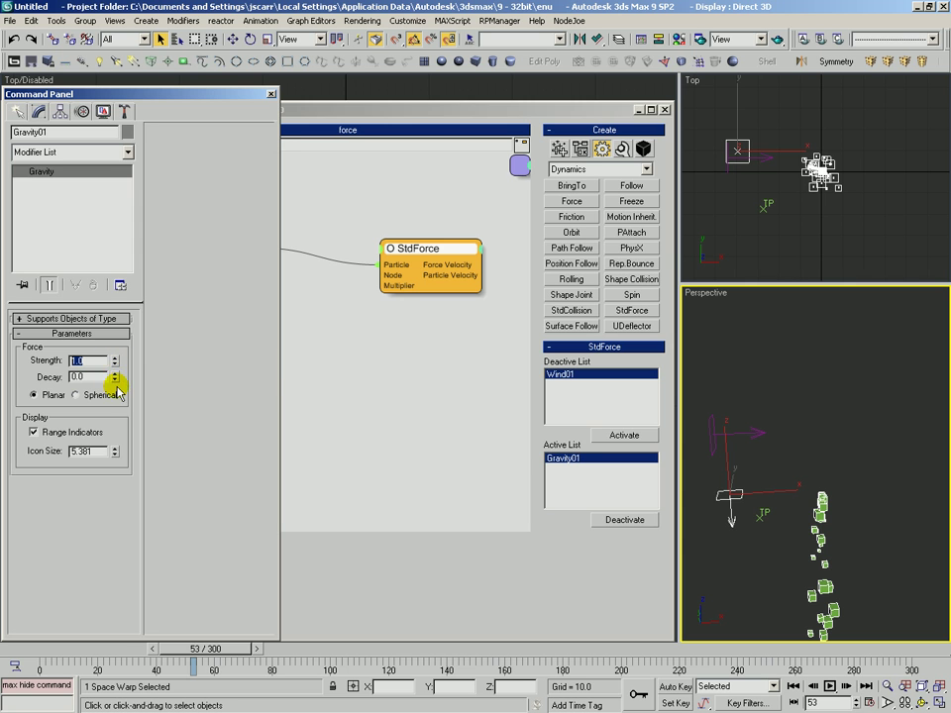
pyautogui.click(433, 331)
# - Add a Float helper to the force set and connect its Value output to StdForce's Multiplier input
pyautogui.moveTo(418, 257); pyautogui.dragTo(442, 262)
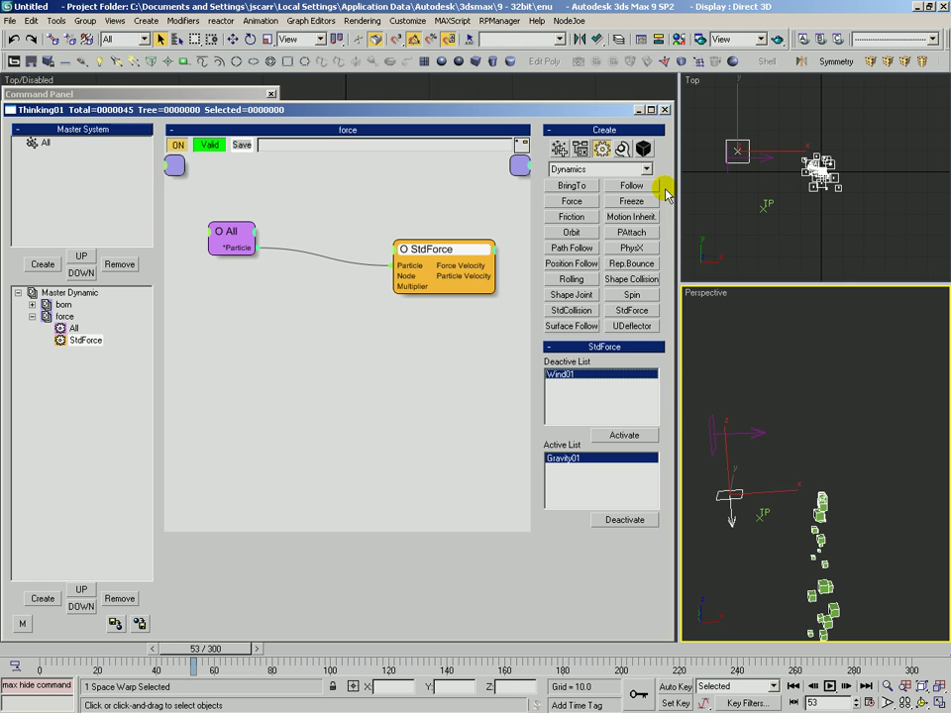
pyautogui.click(622, 149)
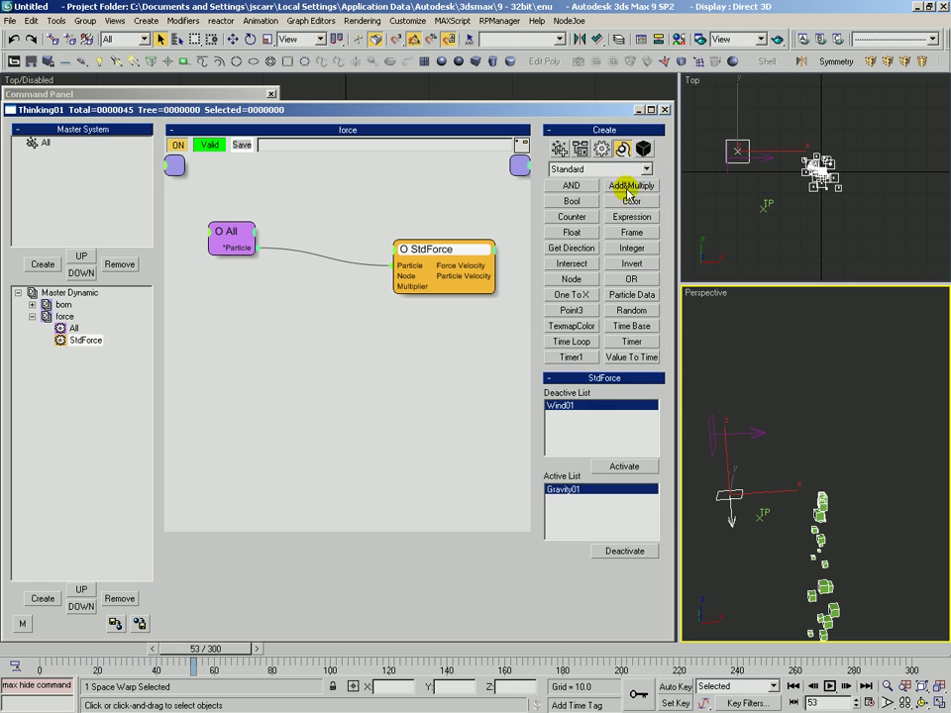
pyautogui.click(288, 302)
pyautogui.moveTo(339, 310); pyautogui.dragTo(393, 286)
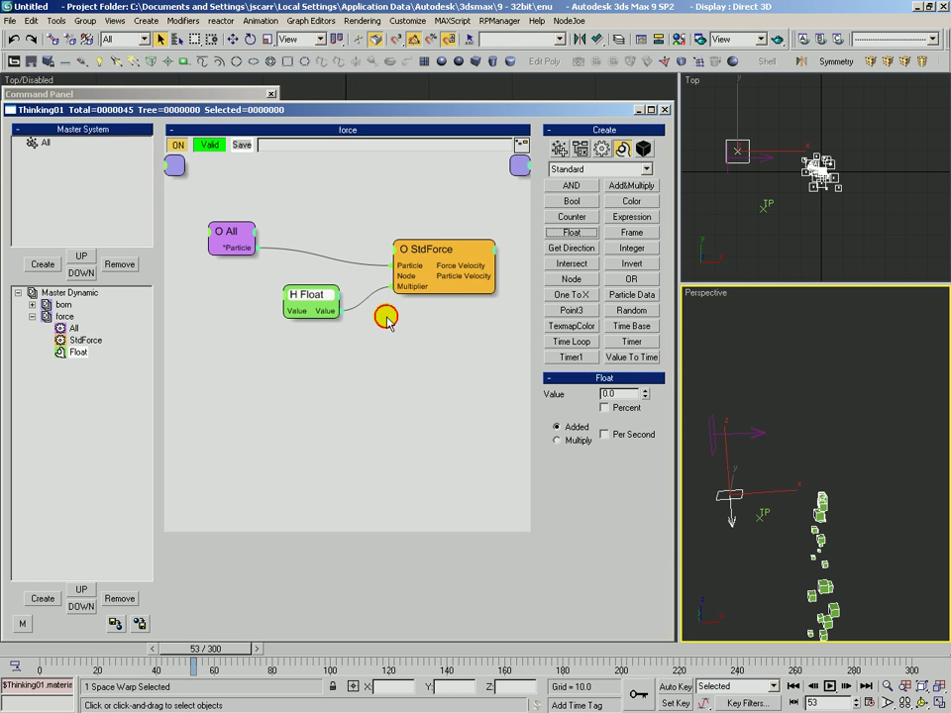
# - Set the Float helper's value to 0.02 and preview the particle motion up to frame 176
pyautogui.click(643, 391)
pyautogui.click(645, 391)
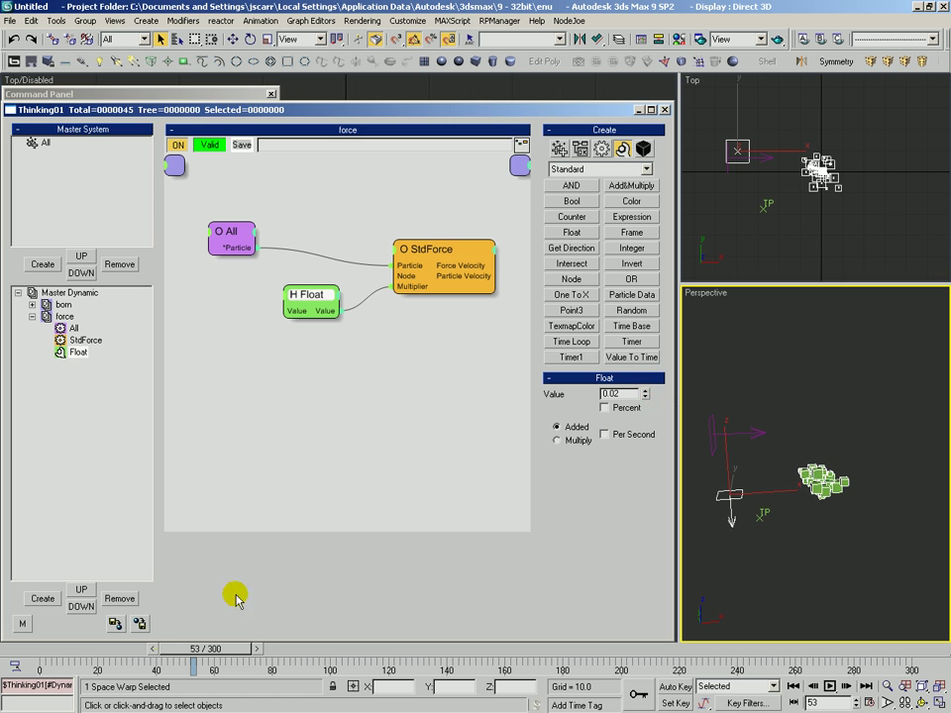
pyautogui.moveTo(90, 654); pyautogui.dragTo(551, 650)
pyautogui.moveTo(312, 295); pyautogui.dragTo(318, 297)
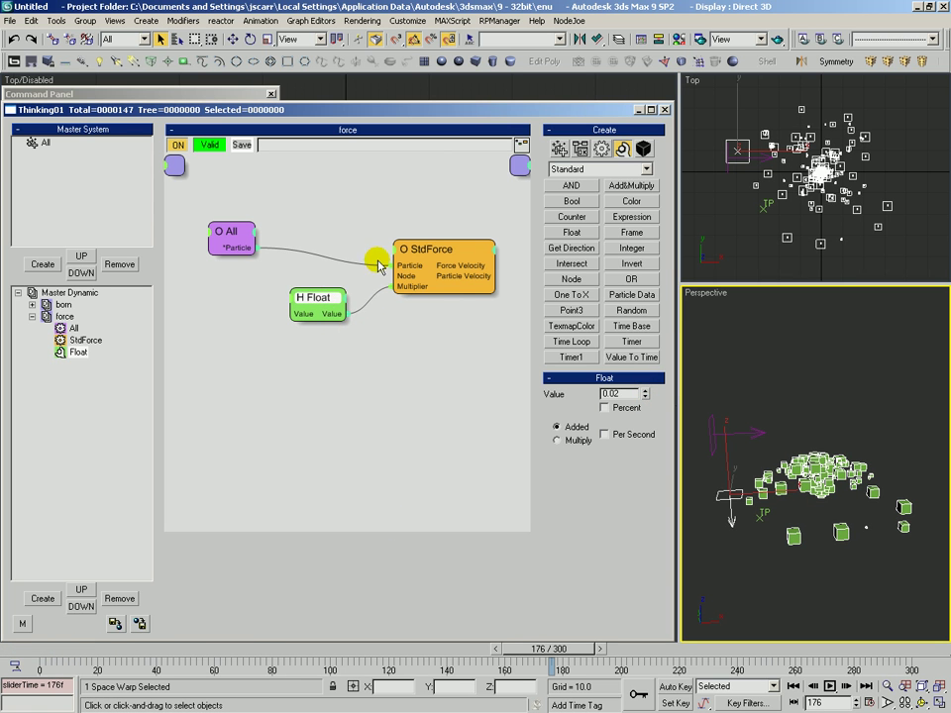
# - Preview the particle motion up to frame 229 and spread the All, Float and StdForce nodes farther apart
pyautogui.click(451, 253)
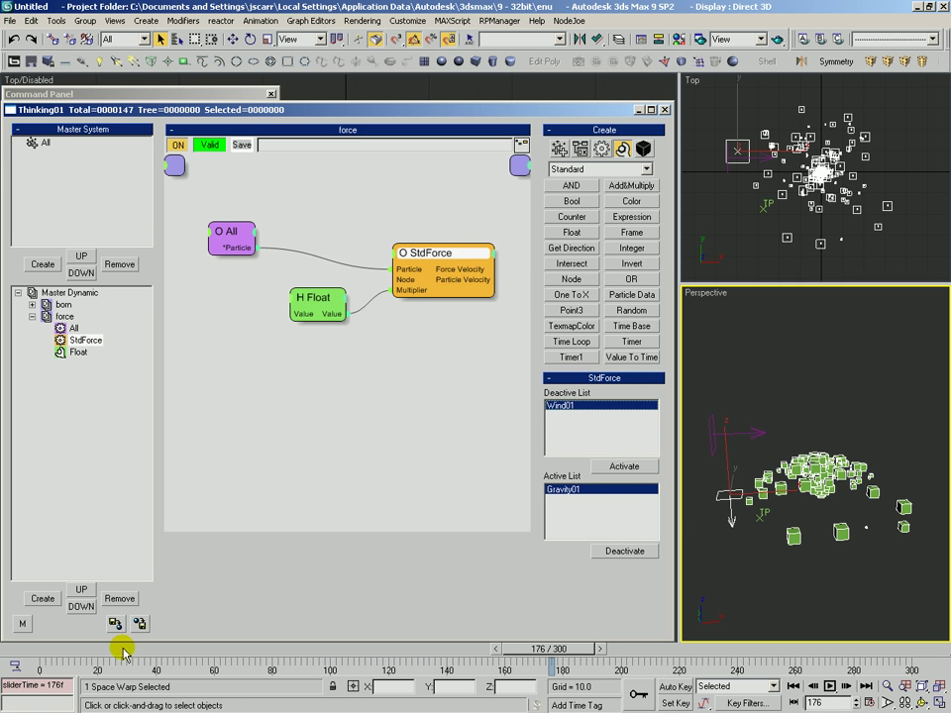
pyautogui.moveTo(77, 650); pyautogui.dragTo(704, 649)
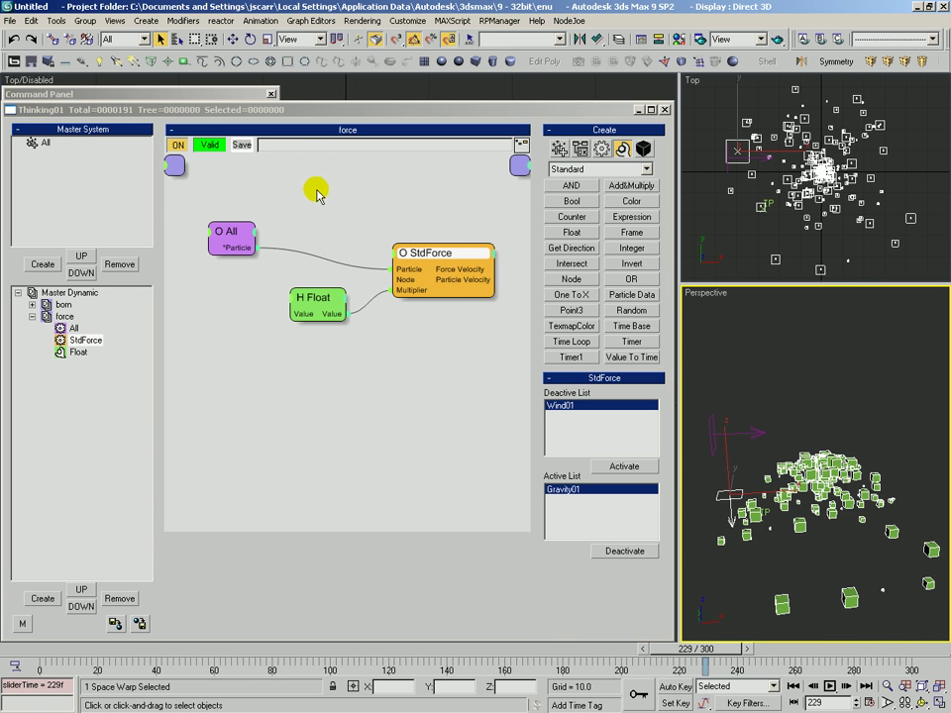
pyautogui.moveTo(226, 234); pyautogui.dragTo(205, 216)
pyautogui.moveTo(330, 299); pyautogui.dragTo(341, 296)
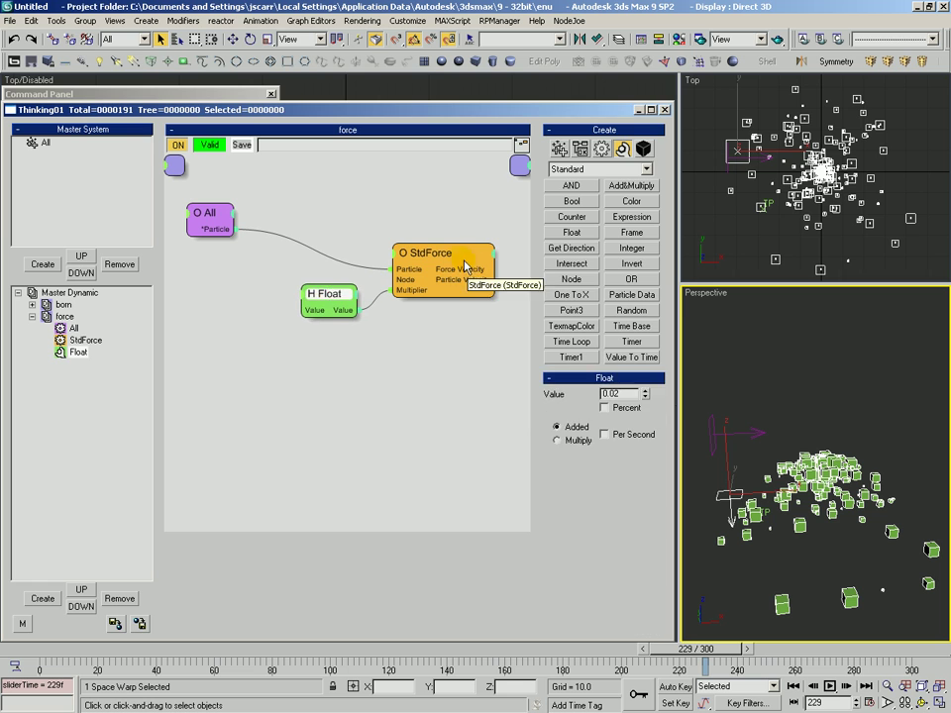
pyautogui.moveTo(466, 277); pyautogui.dragTo(483, 265)
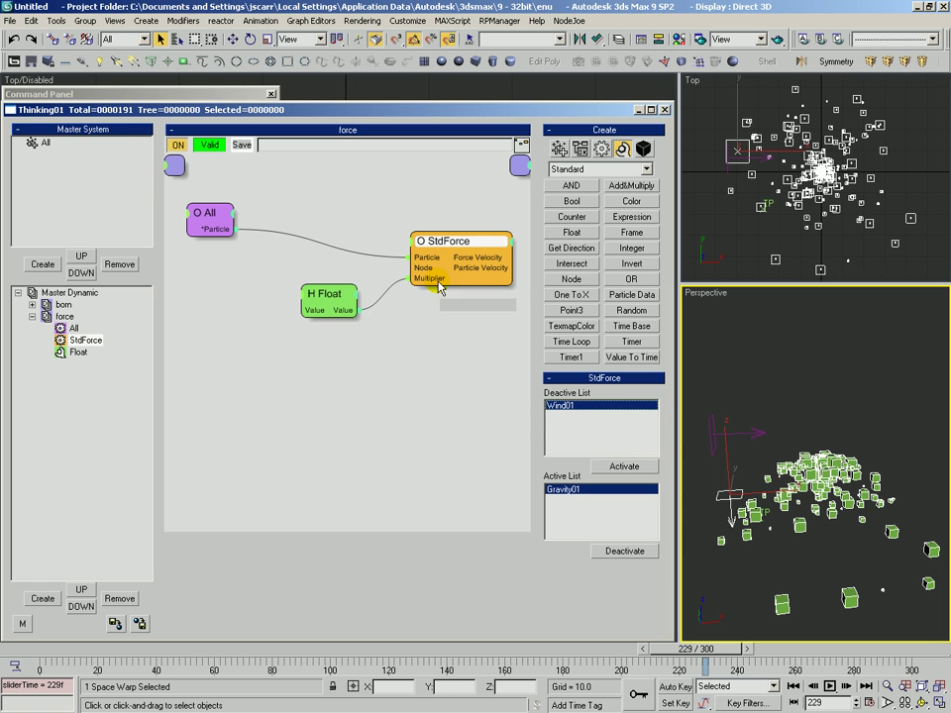
# - Replace the Float helper with a Random helper and connect All's Particle output to Random's Particle input
pyautogui.click(324, 301)
pyautogui.press('Delete')
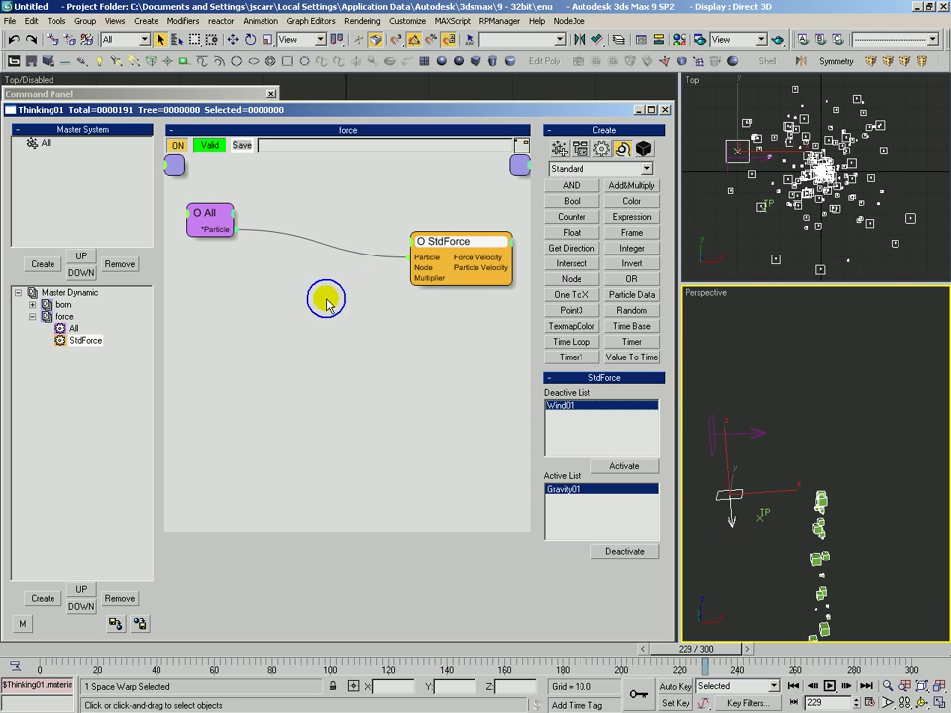
pyautogui.click(630, 315)
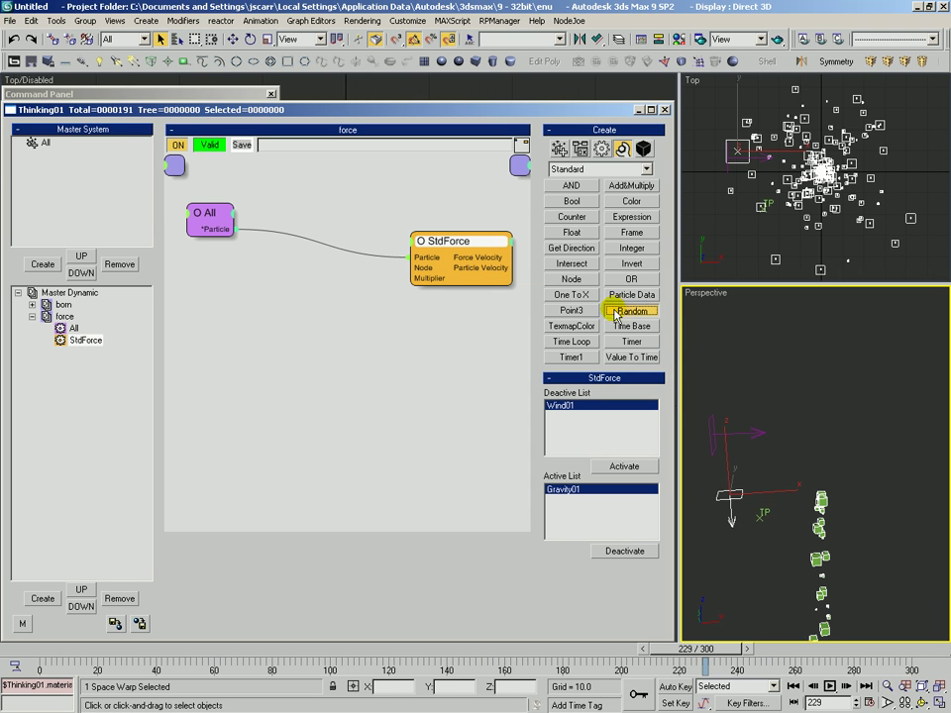
pyautogui.click(285, 279)
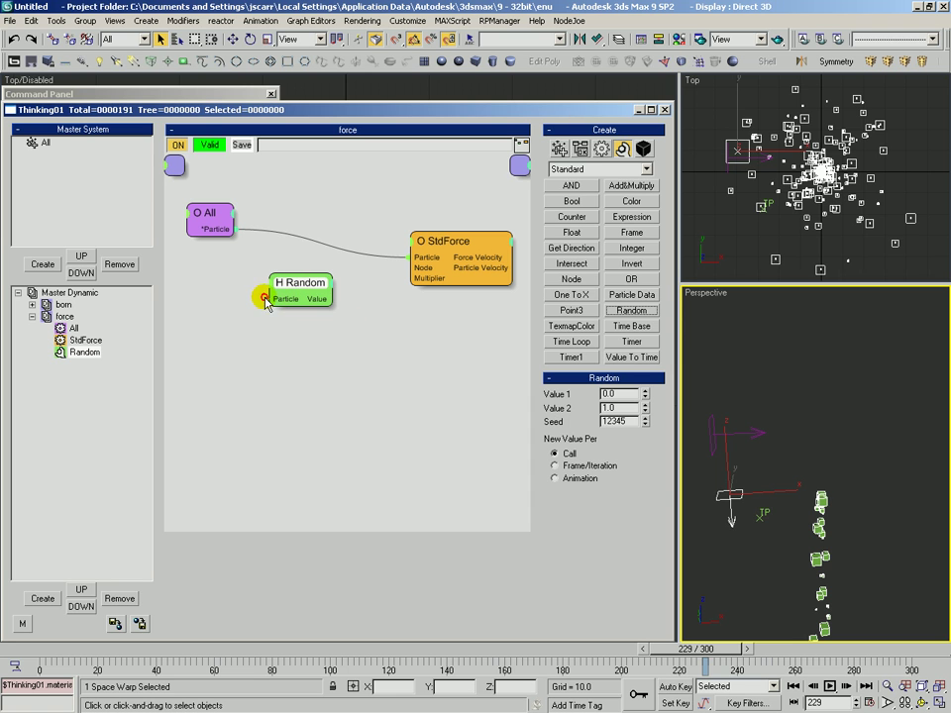
pyautogui.moveTo(268, 298); pyautogui.dragTo(233, 229)
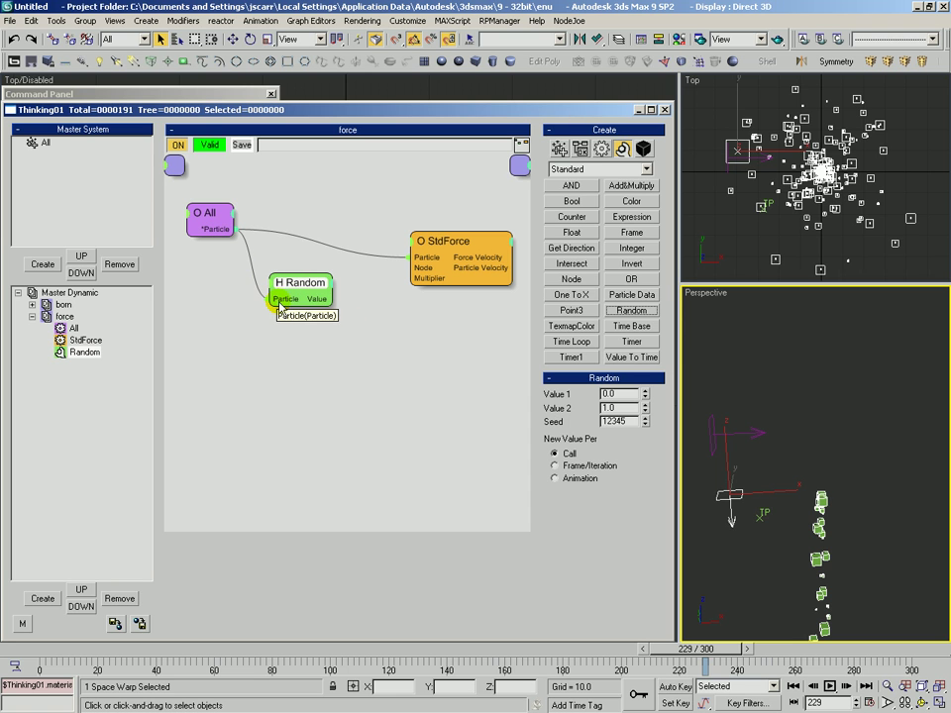
pyautogui.moveTo(299, 288); pyautogui.dragTo(290, 293)
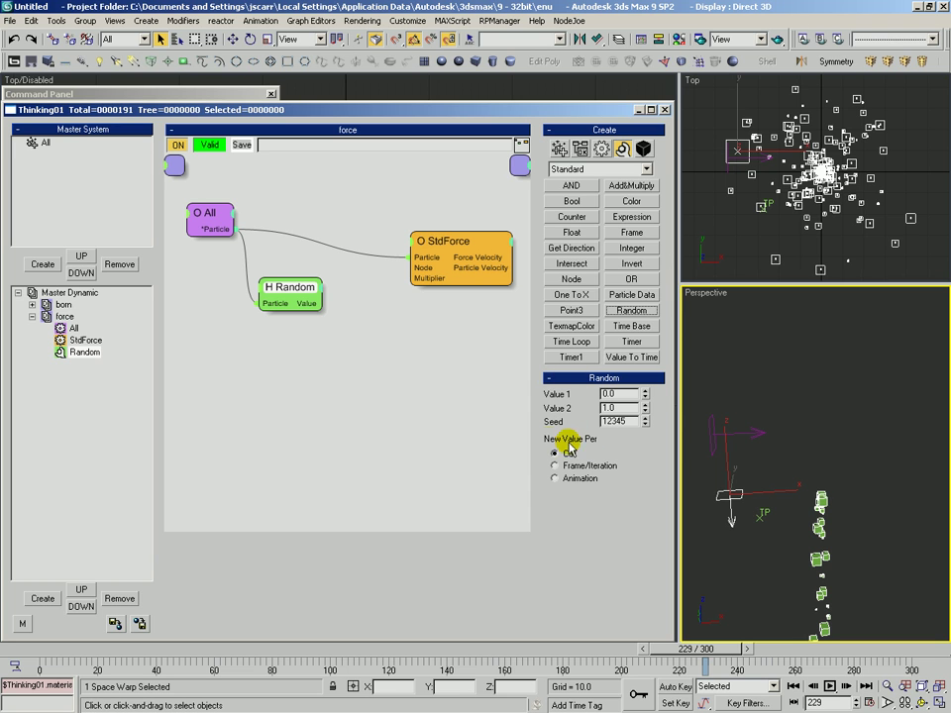
# - Set Random to a new value per Animation, Value 1 0.01, Value 2 0.1, seed 12872, and connect its Value output to StdForce's Multiplier
pyautogui.click(554, 481)
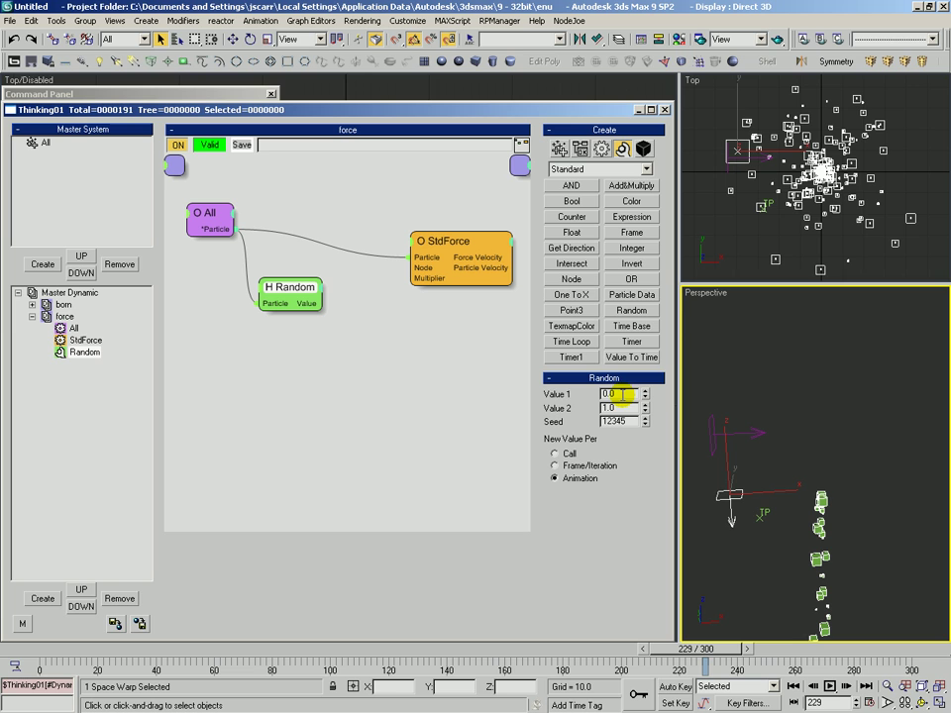
pyautogui.doubleClick(611, 394)
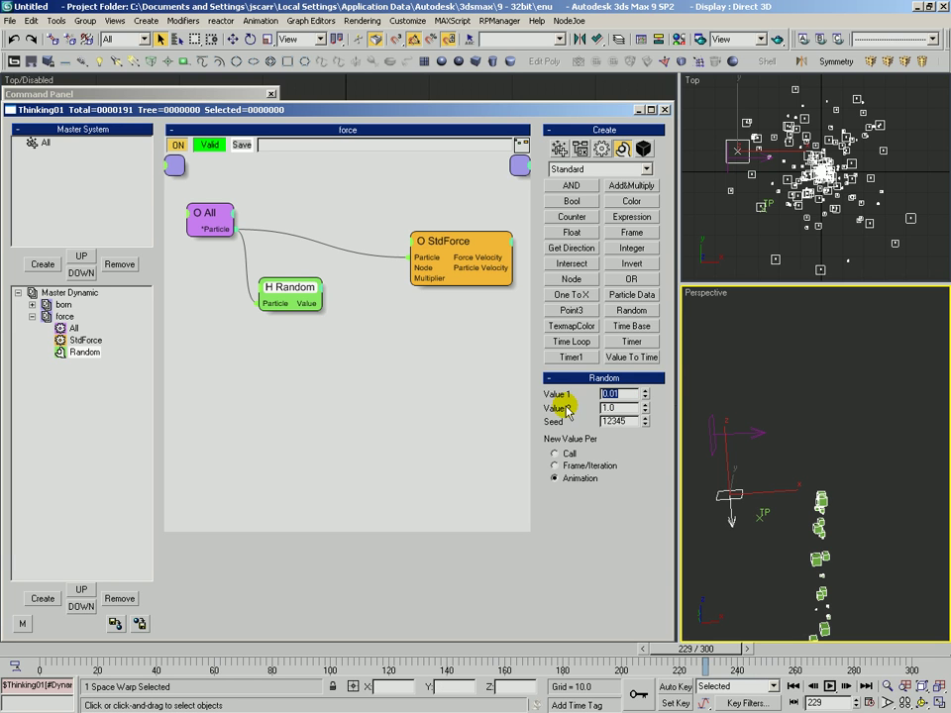
pyautogui.moveTo(627, 408); pyautogui.dragTo(598, 24)
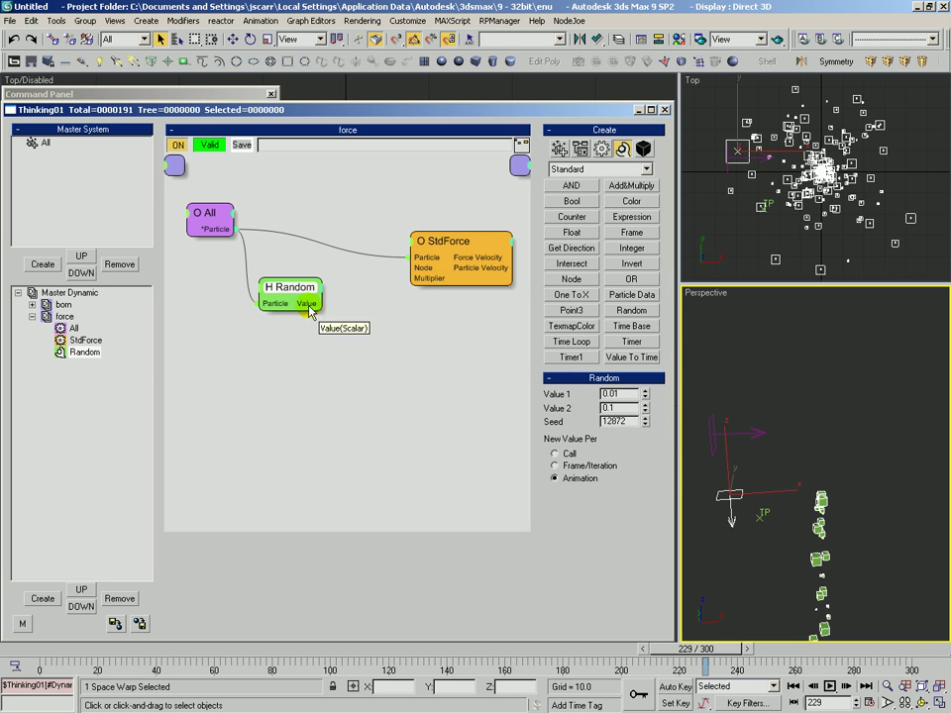
pyautogui.moveTo(317, 303); pyautogui.dragTo(425, 283)
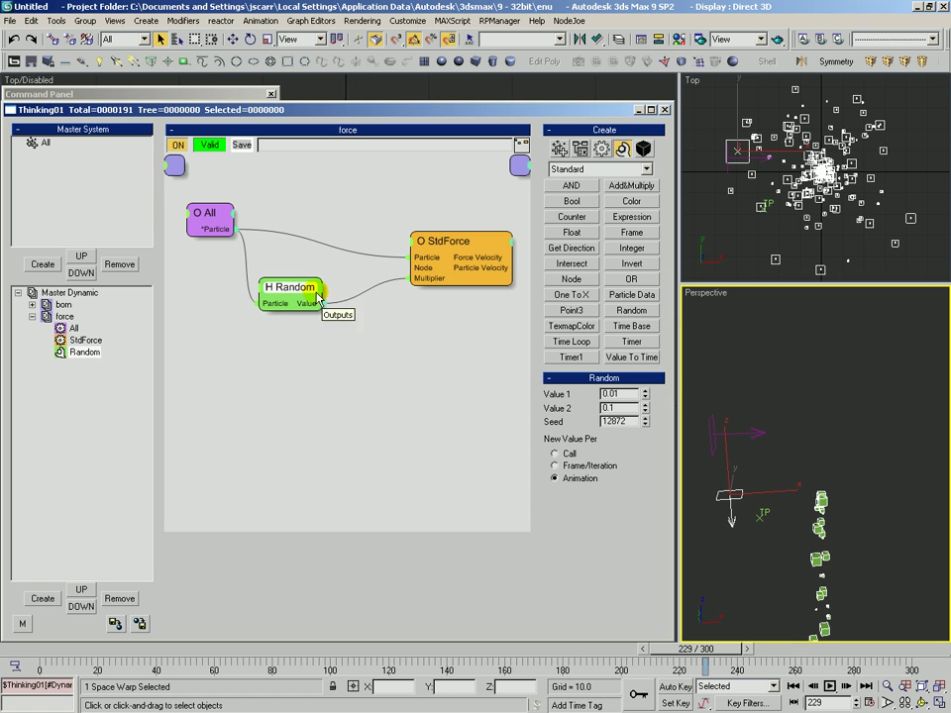
# - Rearrange the All, Random and StdForce nodes and preview the particle motion up to frame 40
pyautogui.moveTo(308, 293); pyautogui.dragTo(309, 280)
pyautogui.click(201, 216)
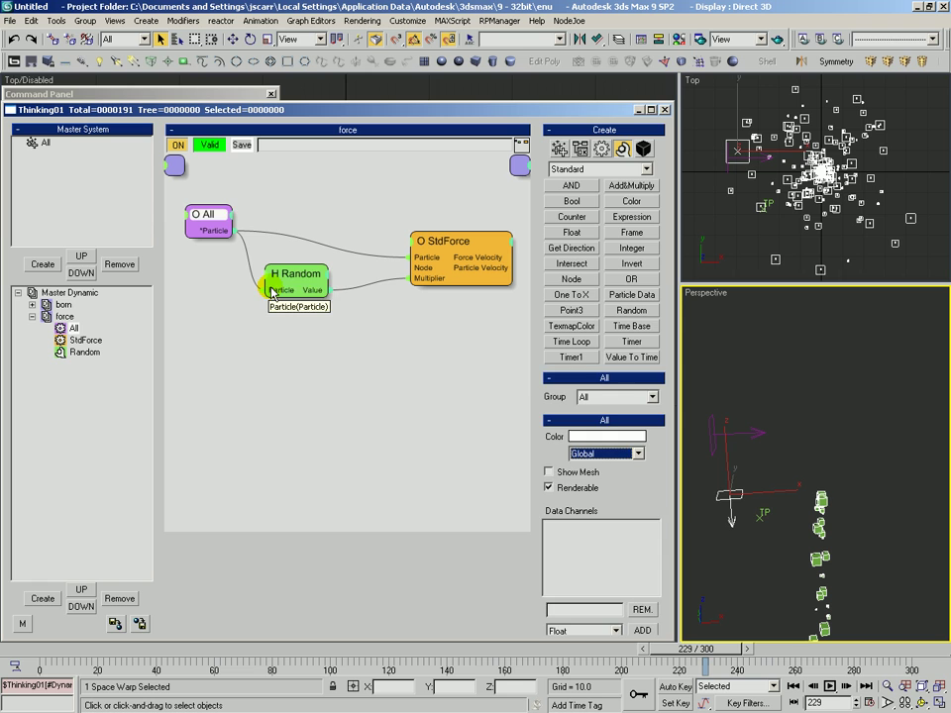
pyautogui.moveTo(278, 276); pyautogui.dragTo(278, 281)
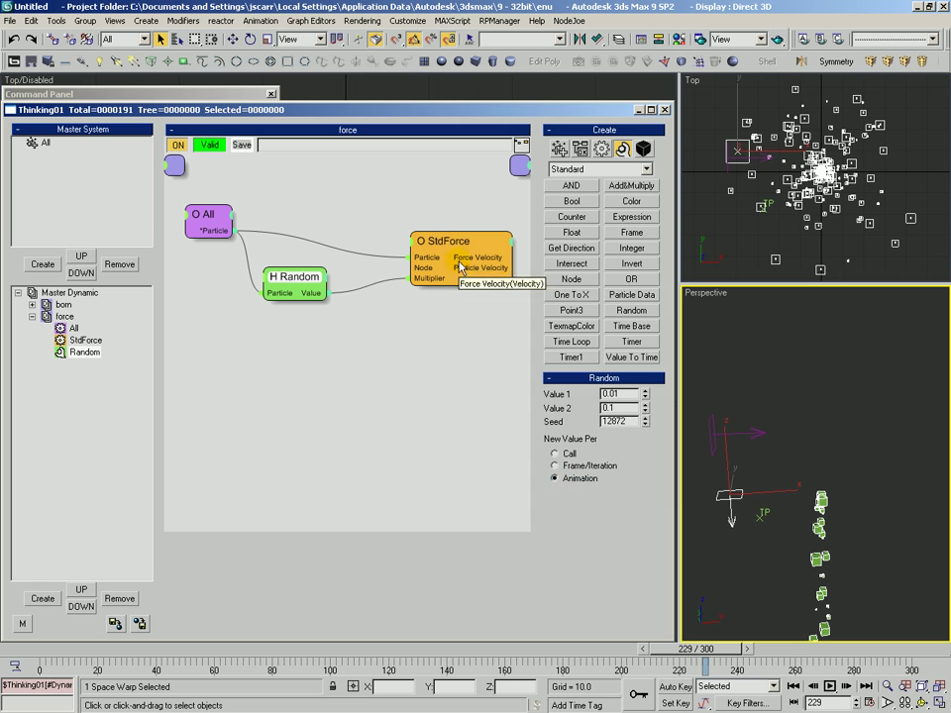
pyautogui.moveTo(456, 240); pyautogui.dragTo(451, 233)
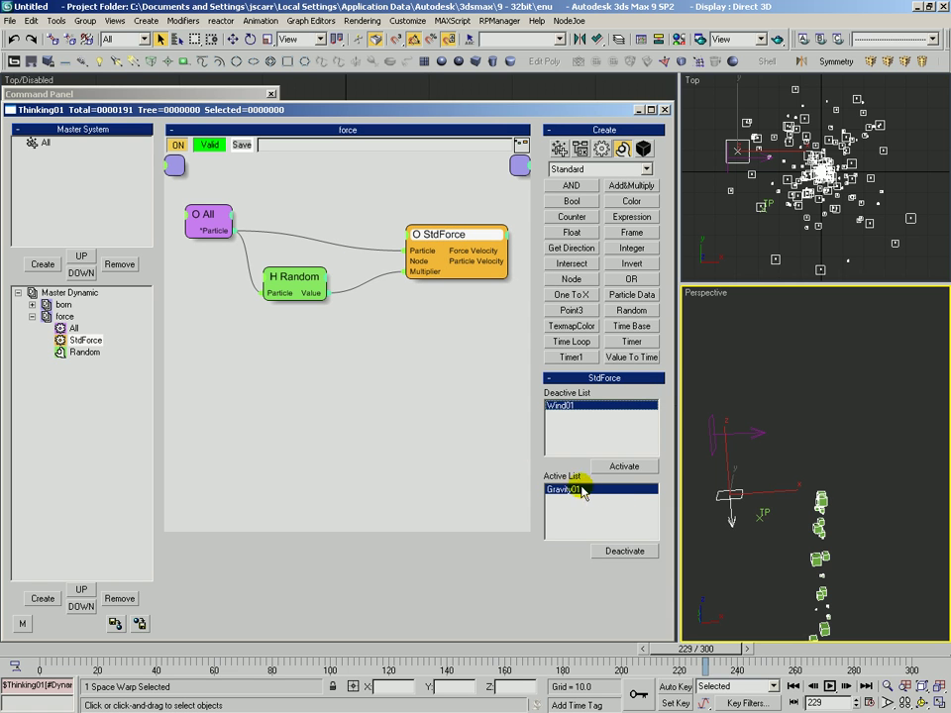
pyautogui.moveTo(456, 236); pyautogui.dragTo(453, 242)
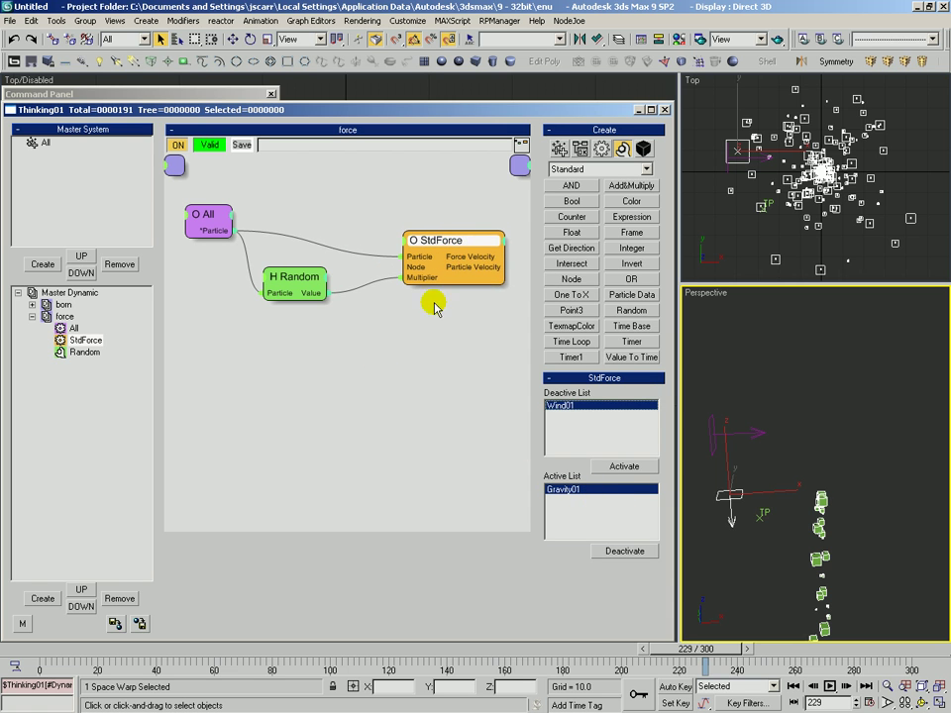
pyautogui.moveTo(420, 326); pyautogui.dragTo(427, 347, button='middle')
pyautogui.moveTo(85, 661); pyautogui.dragTo(159, 661)
# - Expose StdForce's ON input and add a Particle Age condition fed by All's Particle output
pyautogui.rightClick(412, 275)
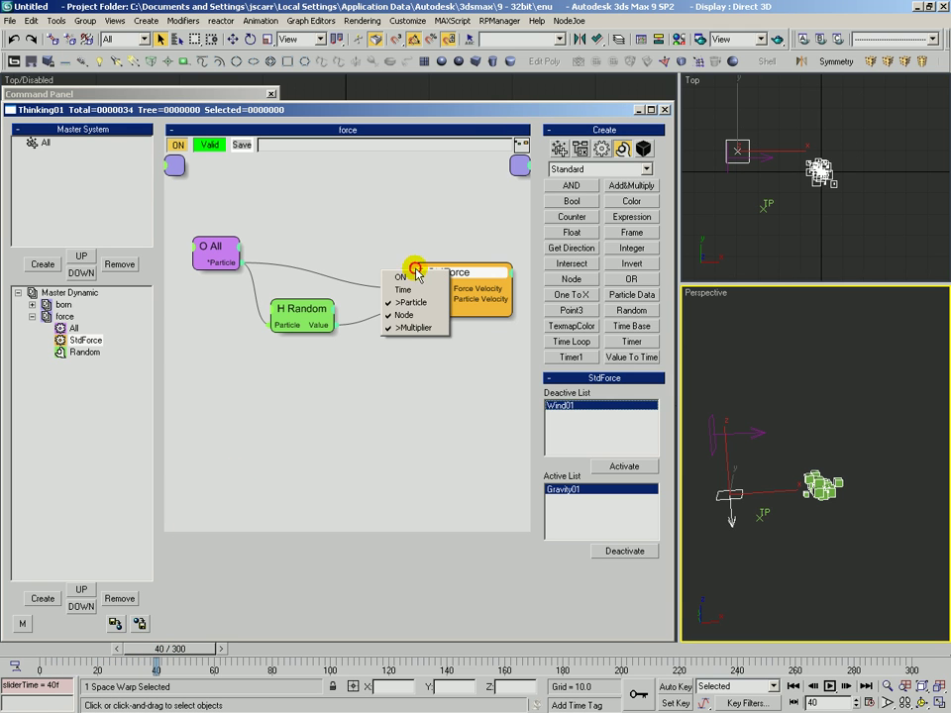
pyautogui.click(404, 277)
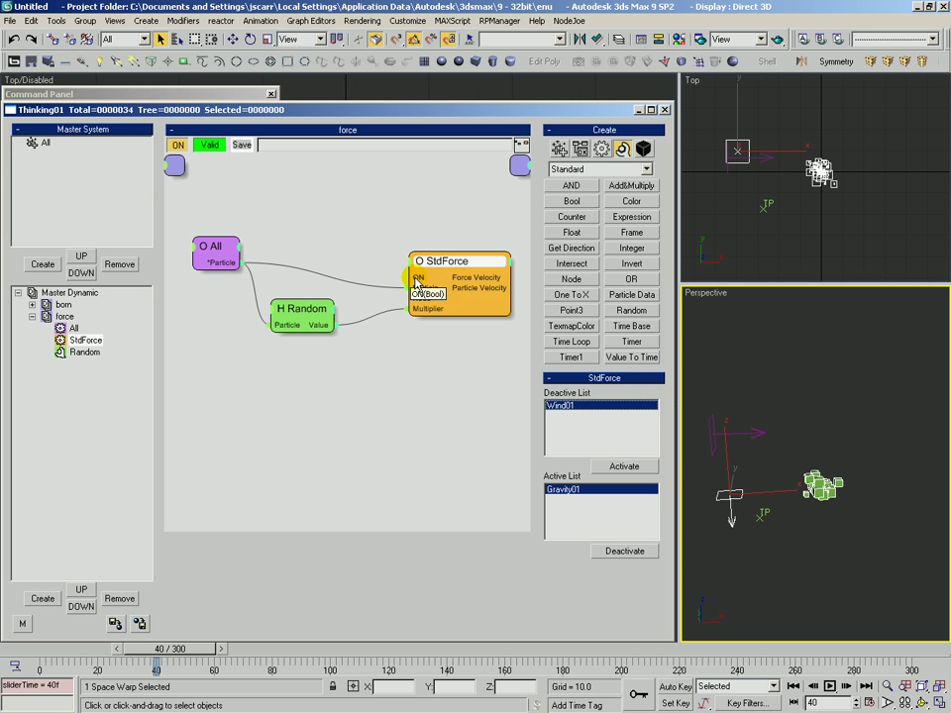
pyautogui.click(580, 149)
pyautogui.click(631, 216)
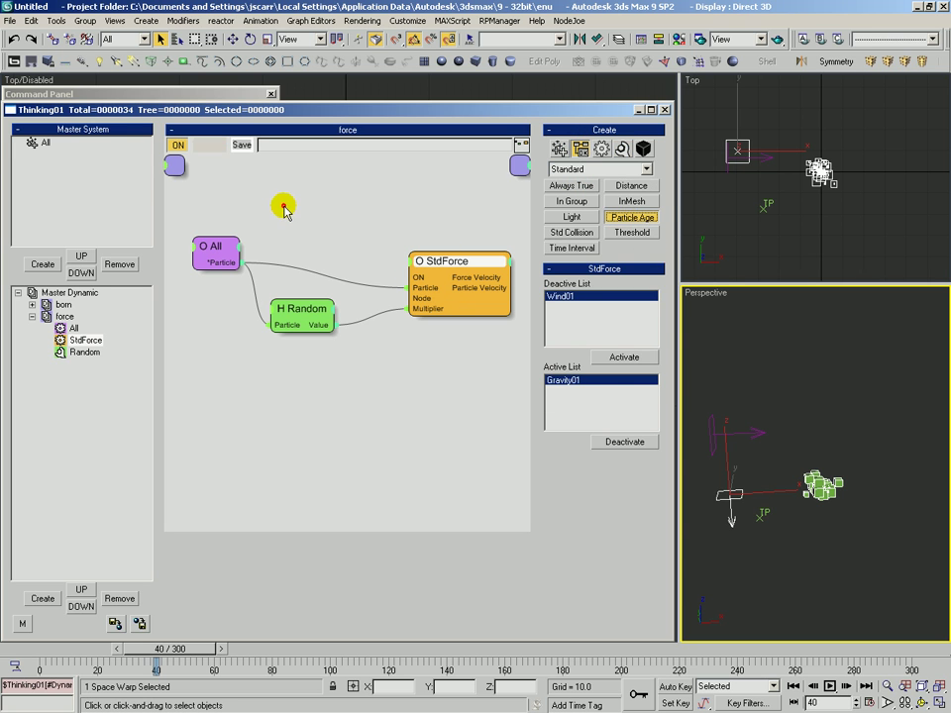
pyautogui.click(283, 207)
pyautogui.moveTo(287, 234); pyautogui.dragTo(242, 263)
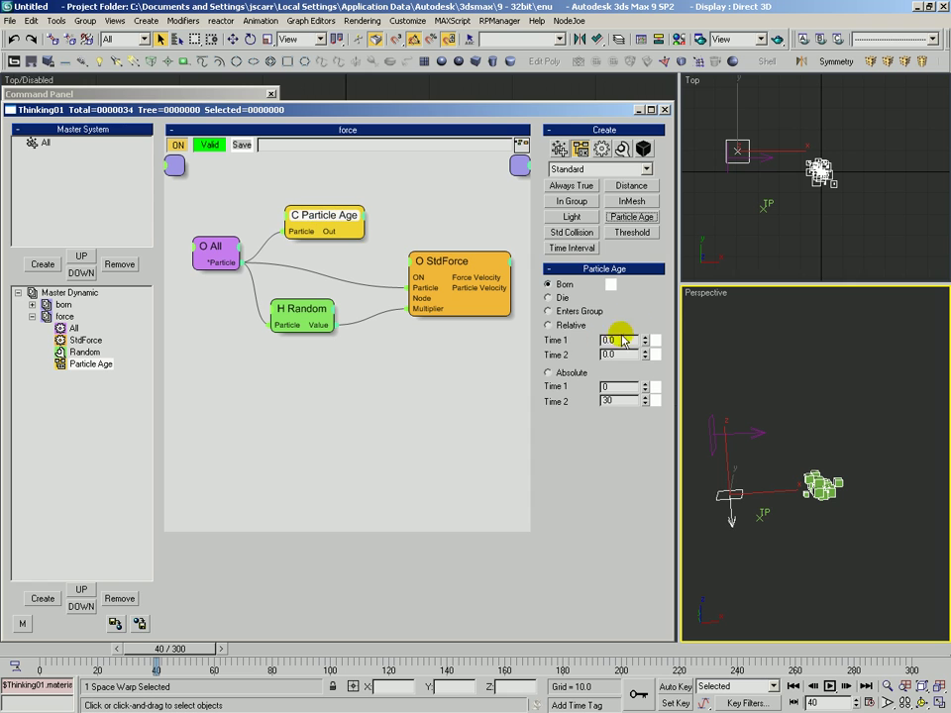
# - Drive StdForce's ON input with Particle Age set to Relative, Time 1 0.0 and Time 2 20.0, and preview up to frame 71
pyautogui.click(551, 324)
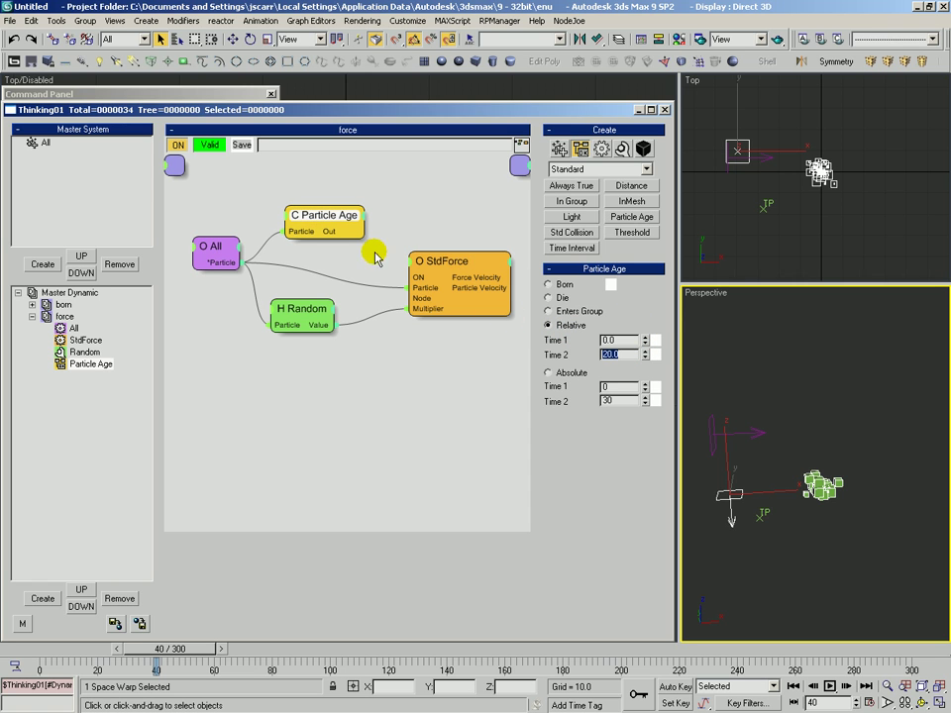
pyautogui.moveTo(363, 230); pyautogui.dragTo(416, 280)
pyautogui.moveTo(354, 227); pyautogui.dragTo(350, 230)
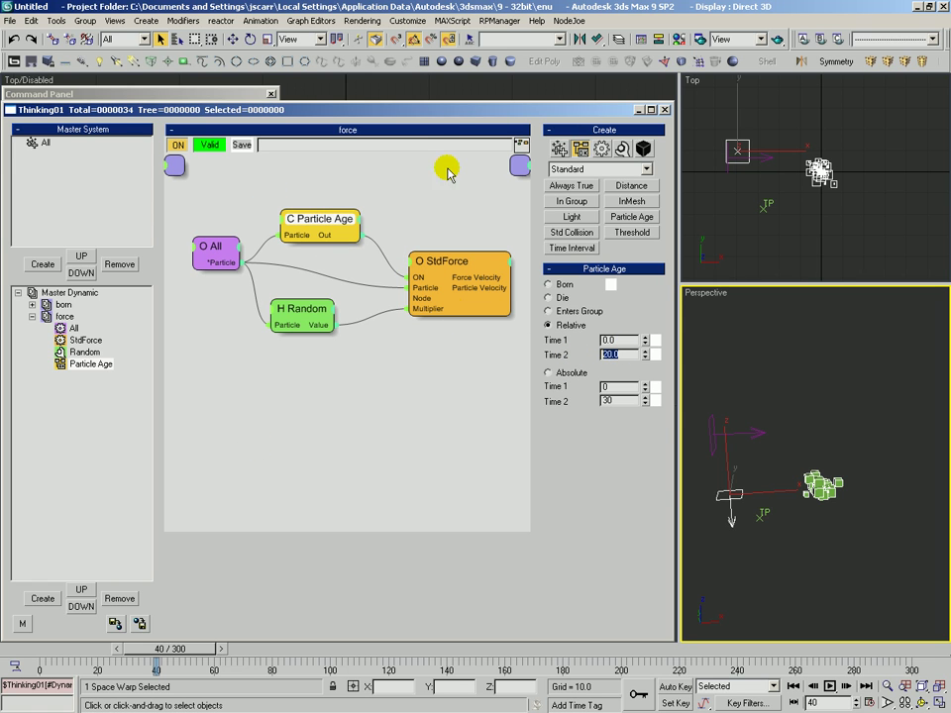
pyautogui.moveTo(146, 662); pyautogui.dragTo(216, 529)
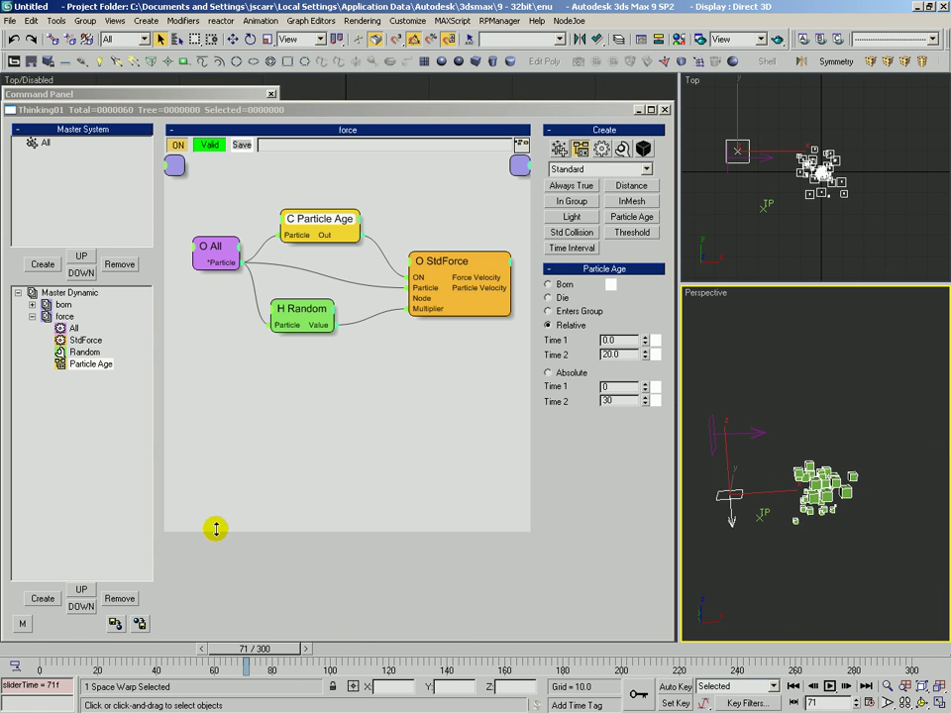
# - Delete the Particle Age condition and hide the ON input on StdForce again
pyautogui.press('Delete')
pyautogui.moveTo(456, 264); pyautogui.dragTo(451, 252)
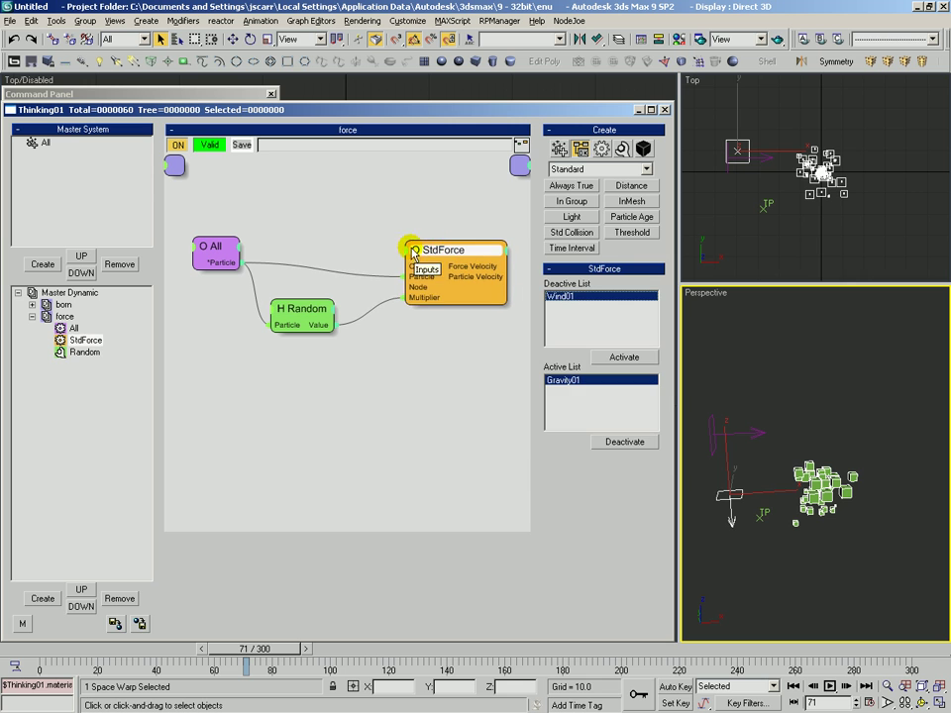
pyautogui.click(407, 250)
pyautogui.click(402, 256)
pyautogui.moveTo(293, 313); pyautogui.dragTo(305, 297)
# - Preview the randomly weighted gravity from frame 0 to frame 156 and examine the particle spread in the Perspective view
pyautogui.click(70, 651)
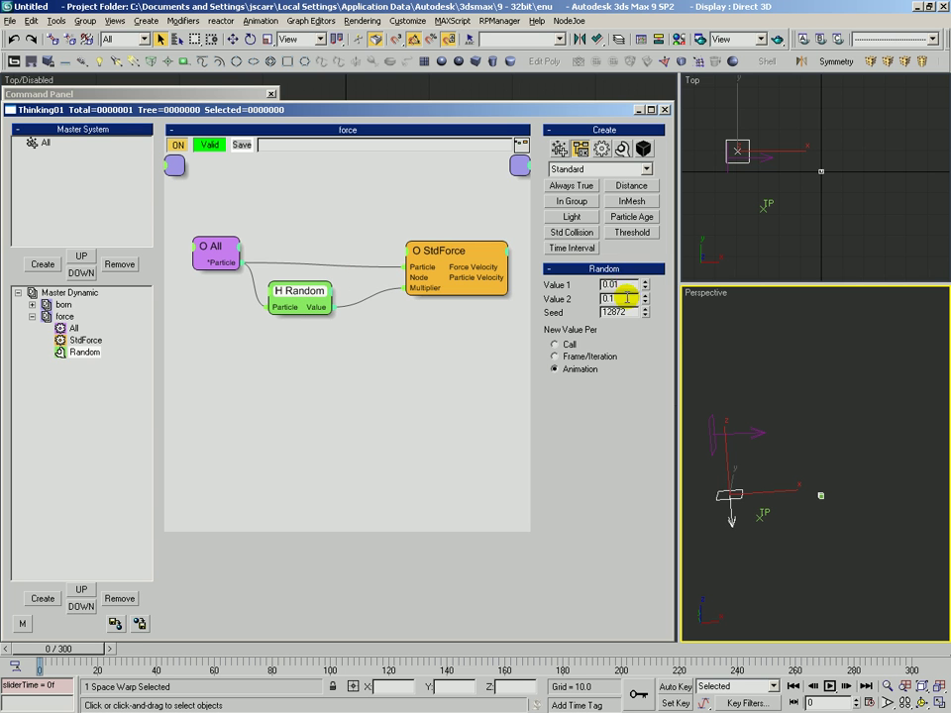
pyautogui.moveTo(486, 265); pyautogui.dragTo(472, 271)
pyautogui.moveTo(75, 656); pyautogui.dragTo(492, 657)
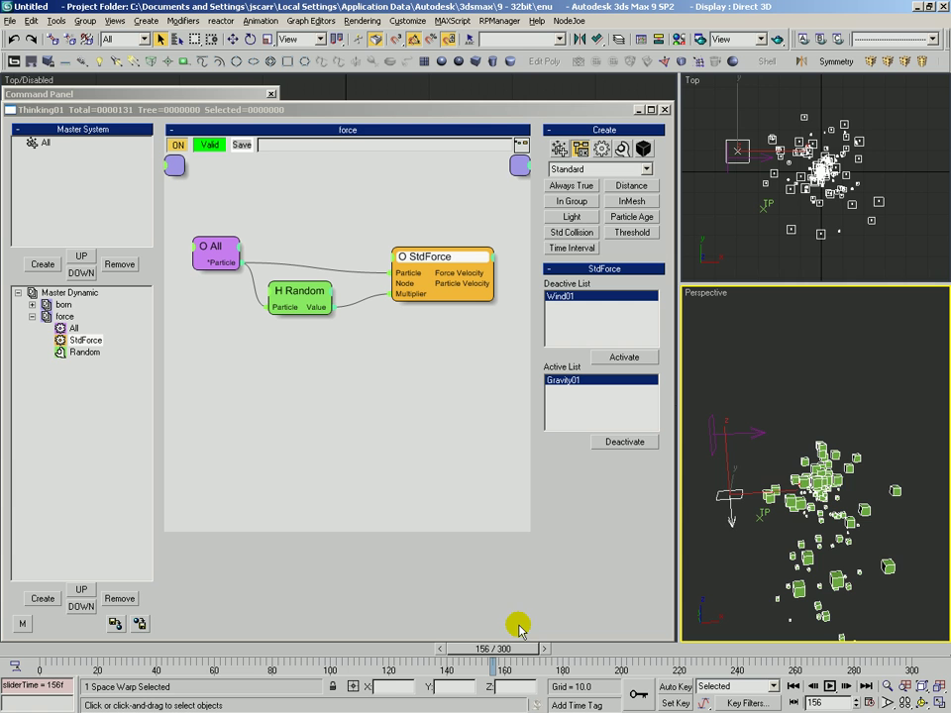
pyautogui.click(808, 418)
pyautogui.hotkey('alt', 'z')
pyautogui.keyDown('ctrl'); pyautogui.keyDown('alt'); pyautogui.moveTo(808, 463); pyautogui.dragTo(811, 426, button='middle'); pyautogui.keyUp('alt'); pyautogui.keyUp('ctrl')
pyautogui.hotkey('alt', 'z')
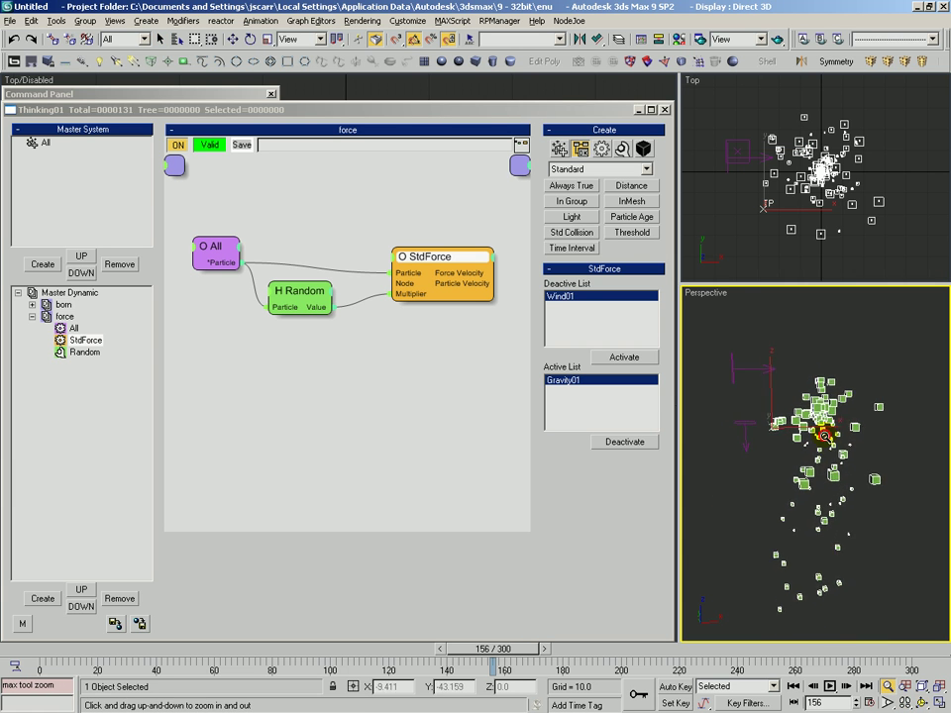
pyautogui.moveTo(823, 435); pyautogui.dragTo(824, 408)
pyautogui.rightClick(836, 473)
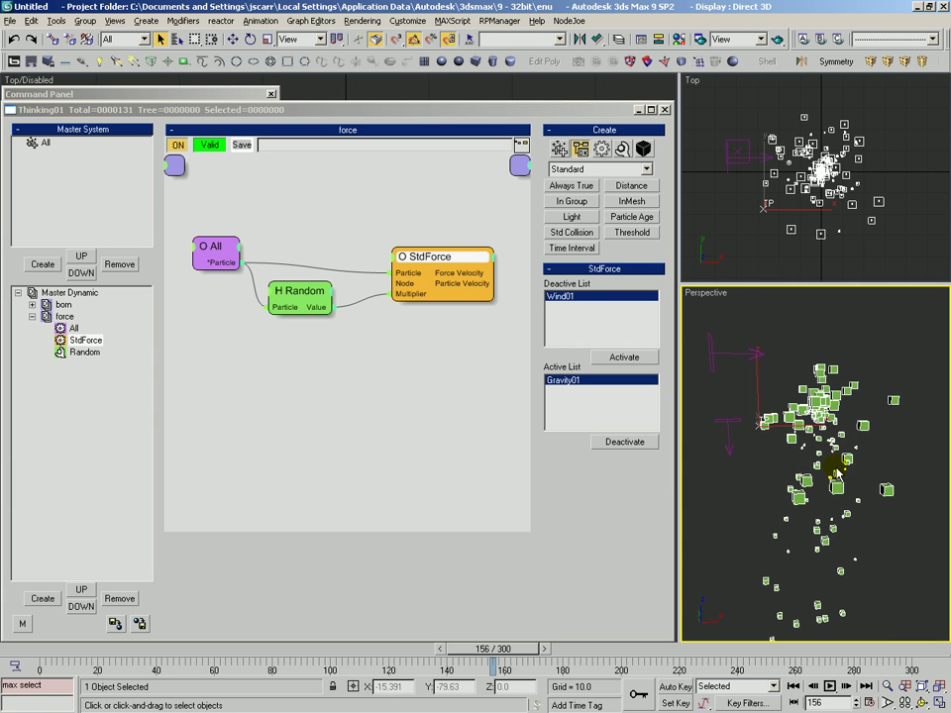
pyautogui.click(819, 399)
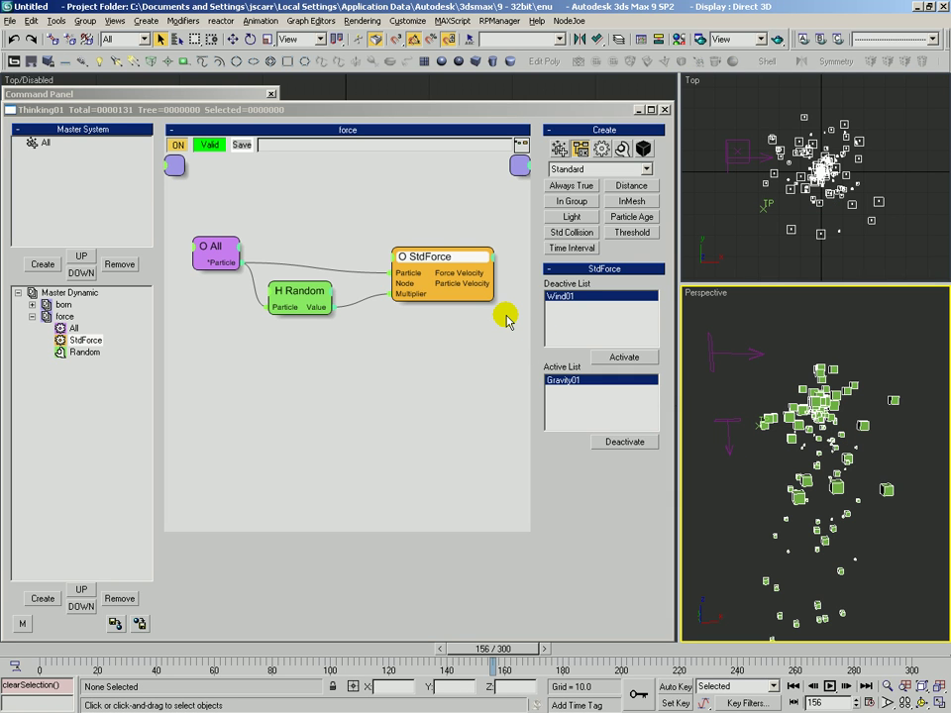
# - Expose the Size output on the All group node in the force set
pyautogui.moveTo(212, 249); pyautogui.dragTo(195, 235)
pyautogui.click(205, 245)
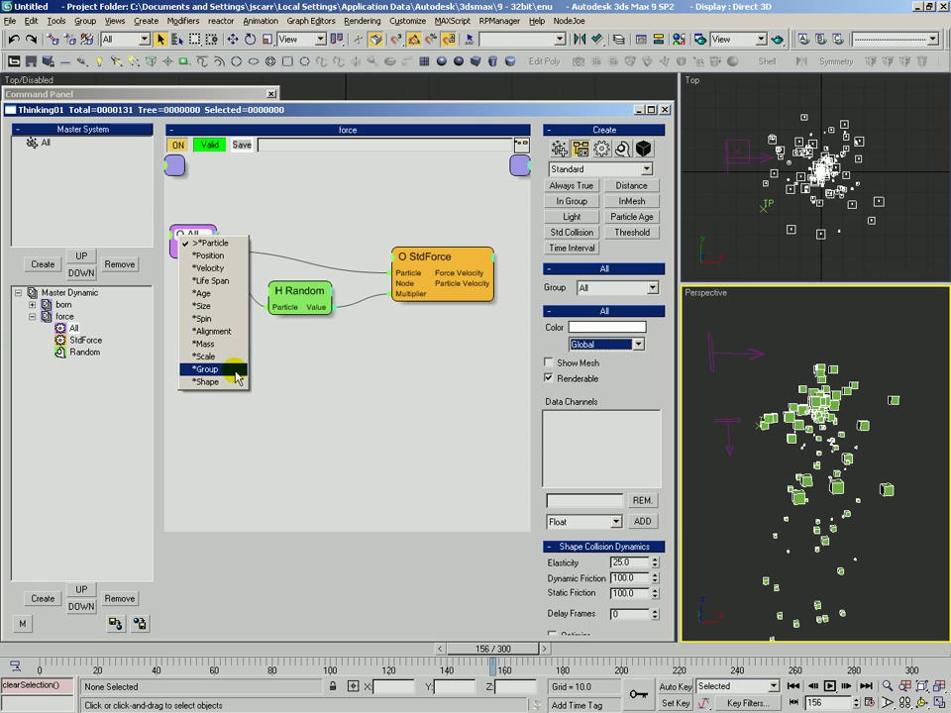
pyautogui.click(208, 308)
# - Delete the Random helper and connect All's Size output to StdForce's Multiplier input
pyautogui.moveTo(317, 302); pyautogui.dragTo(332, 314)
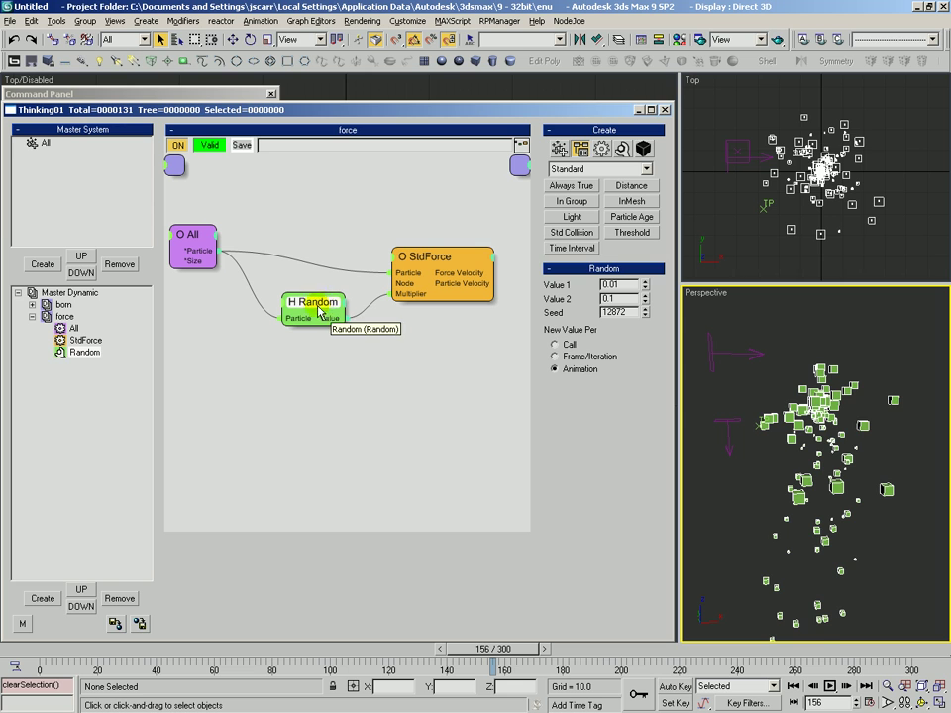
pyautogui.press('Delete')
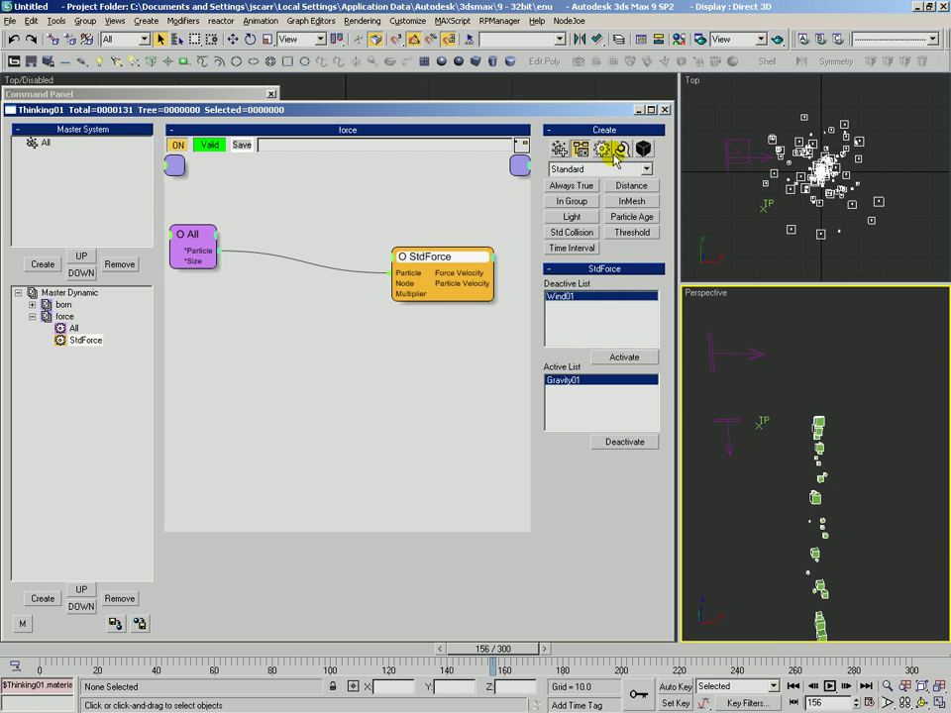
pyautogui.moveTo(213, 261); pyautogui.dragTo(397, 294)
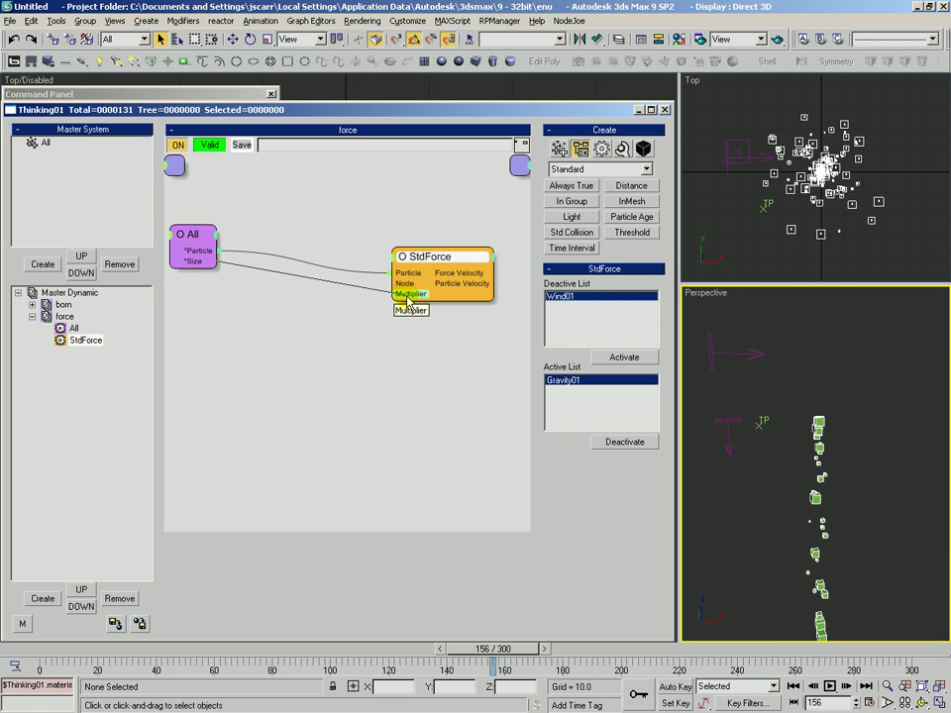
pyautogui.moveTo(191, 233); pyautogui.dragTo(204, 232)
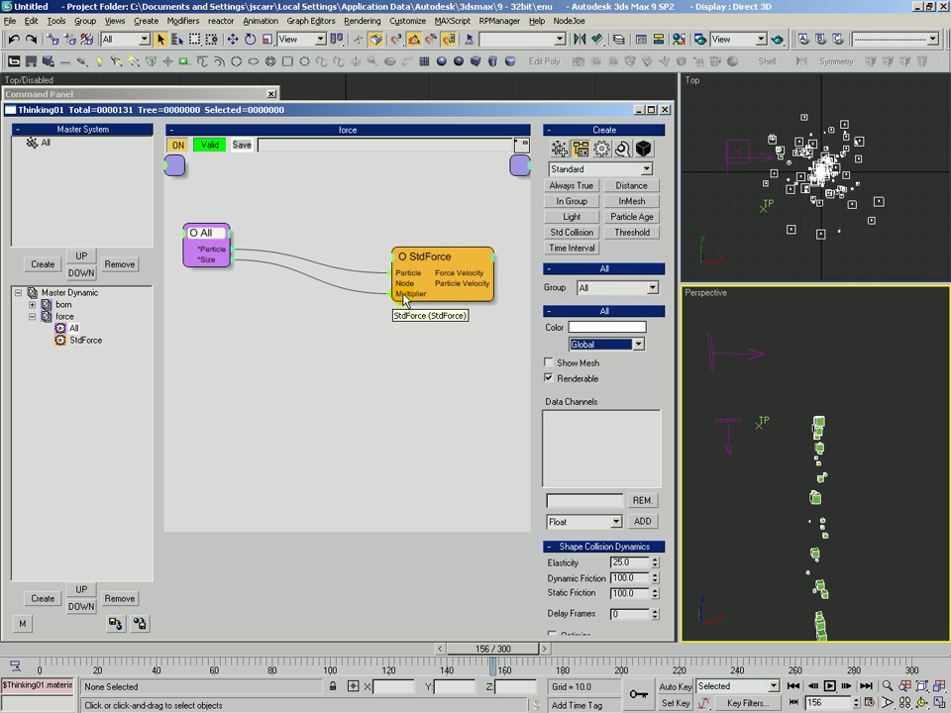
# - Preview the size-driven gravity up to frame 38 and review the Size operator's size and variation in the born set
pyautogui.moveTo(428, 260); pyautogui.dragTo(426, 247)
pyautogui.moveTo(64, 662); pyautogui.dragTo(151, 670)
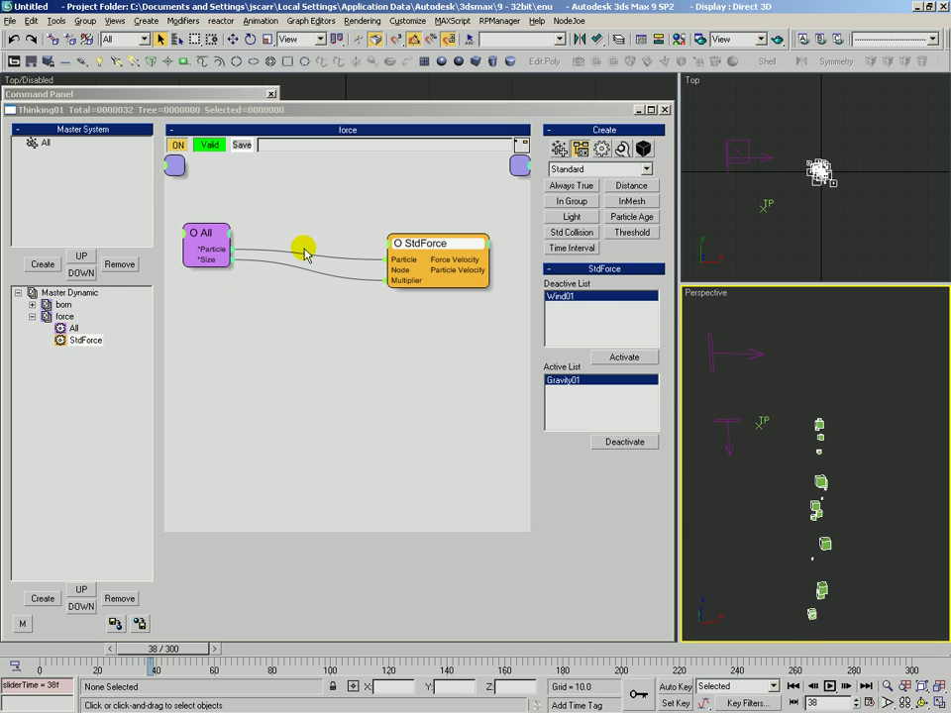
pyautogui.click(32, 304)
pyautogui.click(50, 304)
pyautogui.click(397, 285)
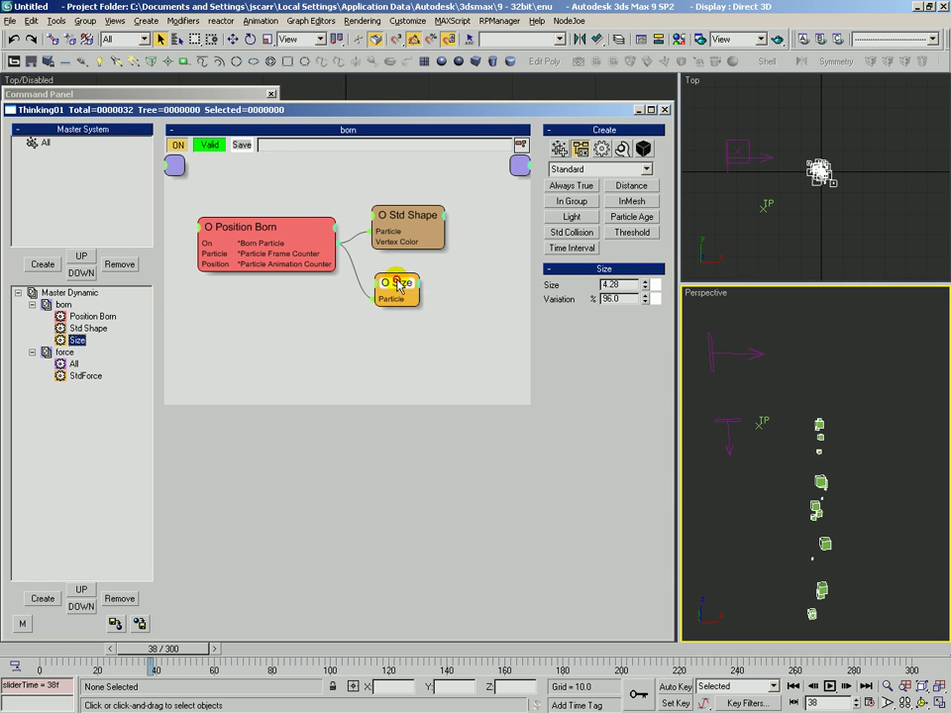
pyautogui.doubleClick(622, 284)
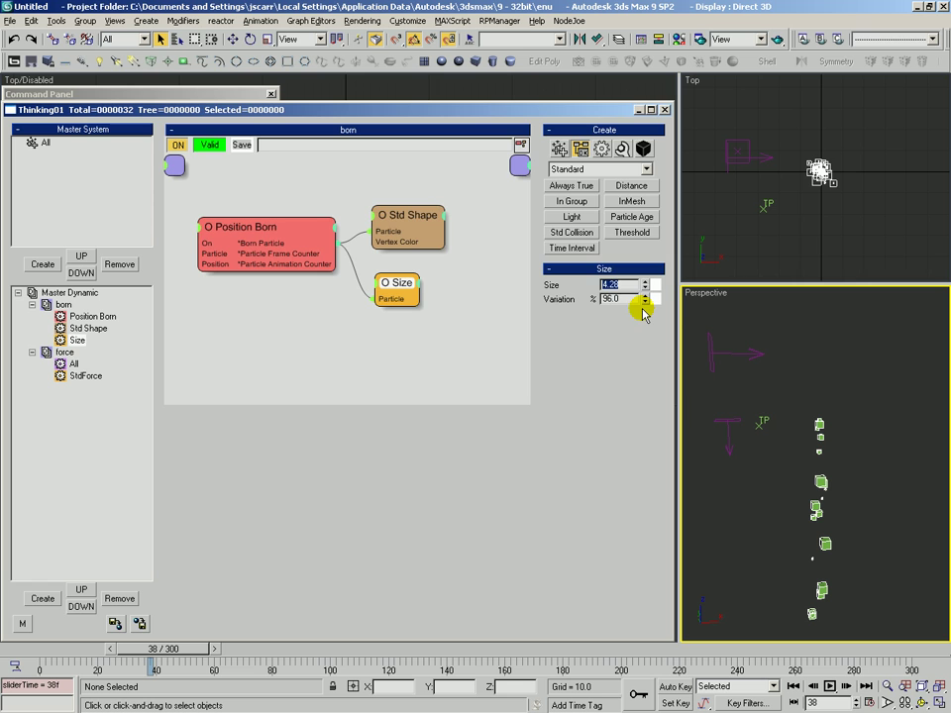
# - In the force set, disconnect All's Size output from StdForce's Multiplier and connect it to a new Float helper
pyautogui.click(77, 363)
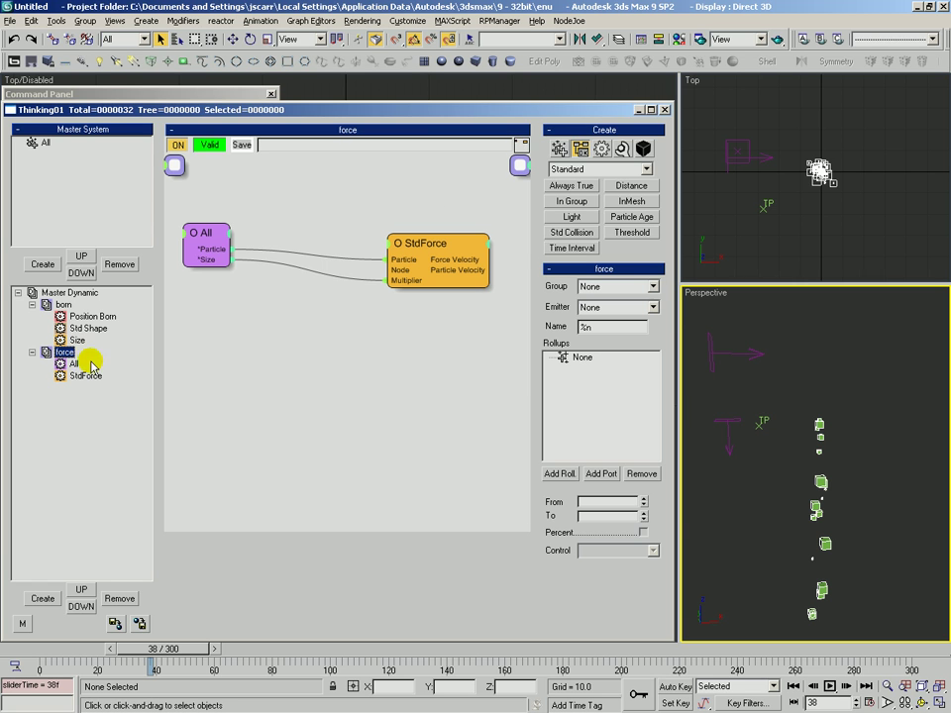
pyautogui.click(221, 259)
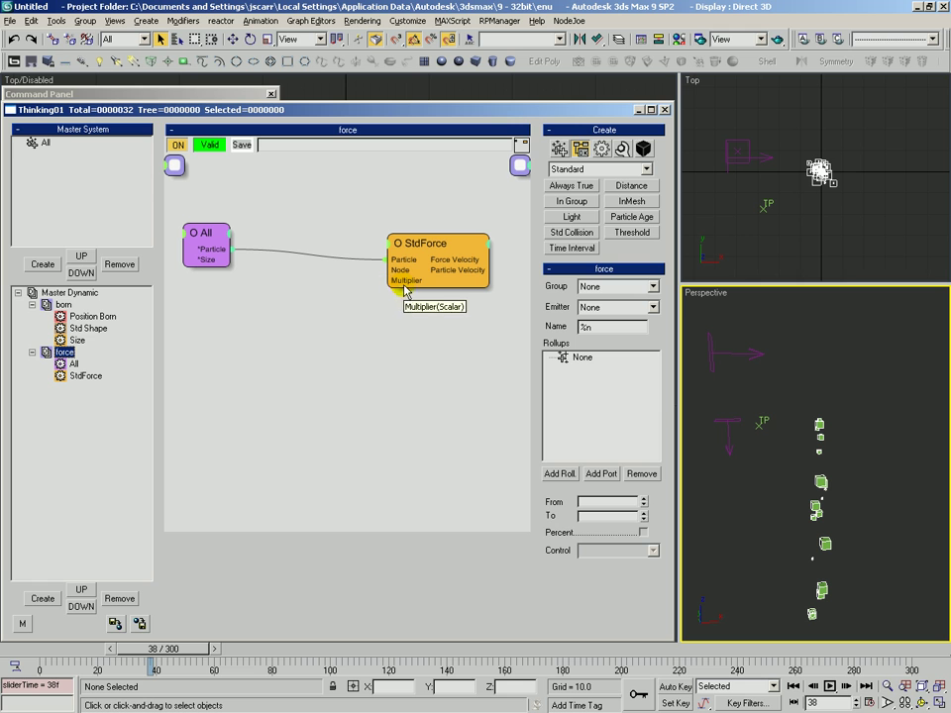
pyautogui.click(624, 150)
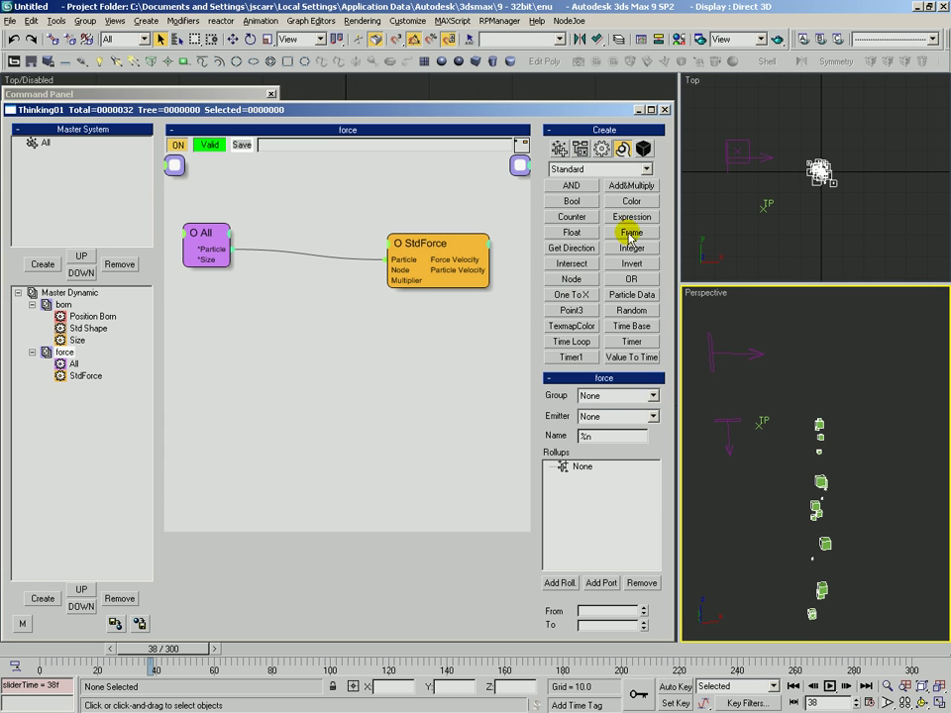
pyautogui.click(260, 281)
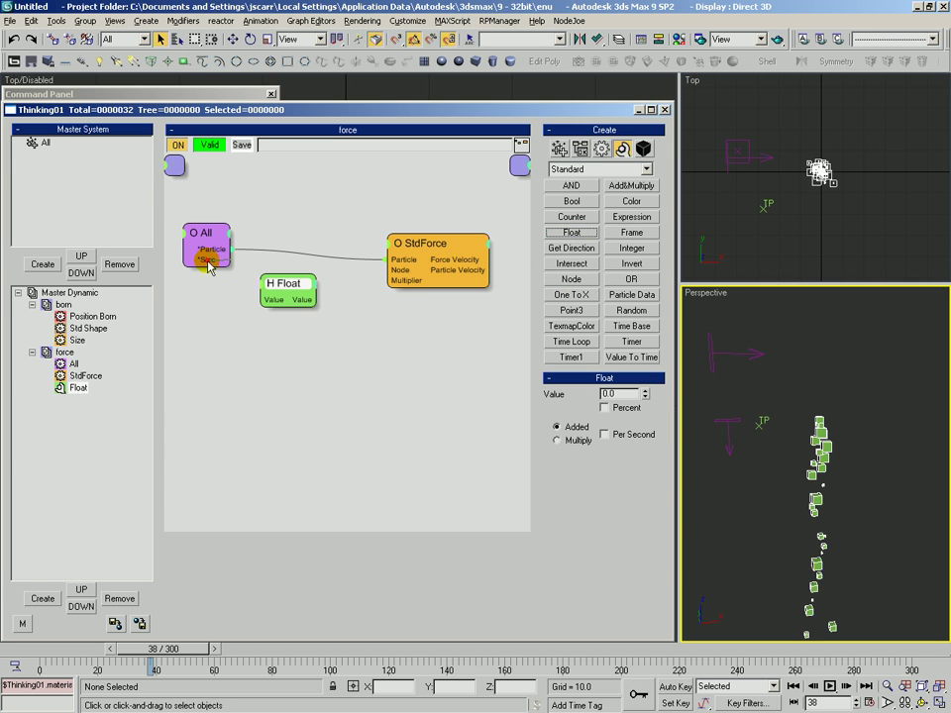
pyautogui.moveTo(206, 259); pyautogui.dragTo(297, 309)
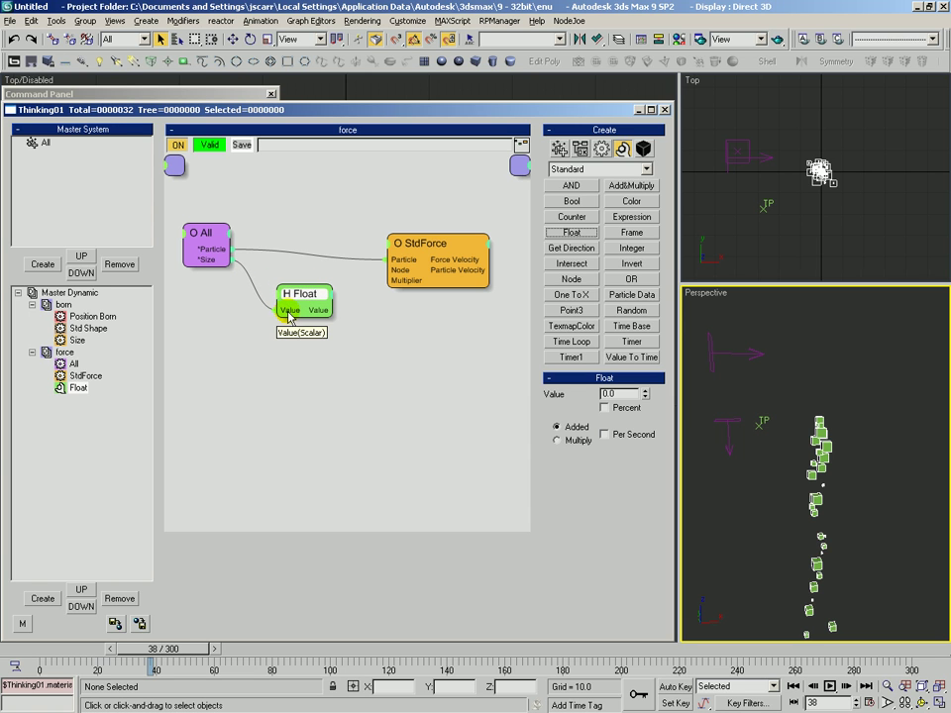
pyautogui.moveTo(309, 296); pyautogui.dragTo(315, 304)
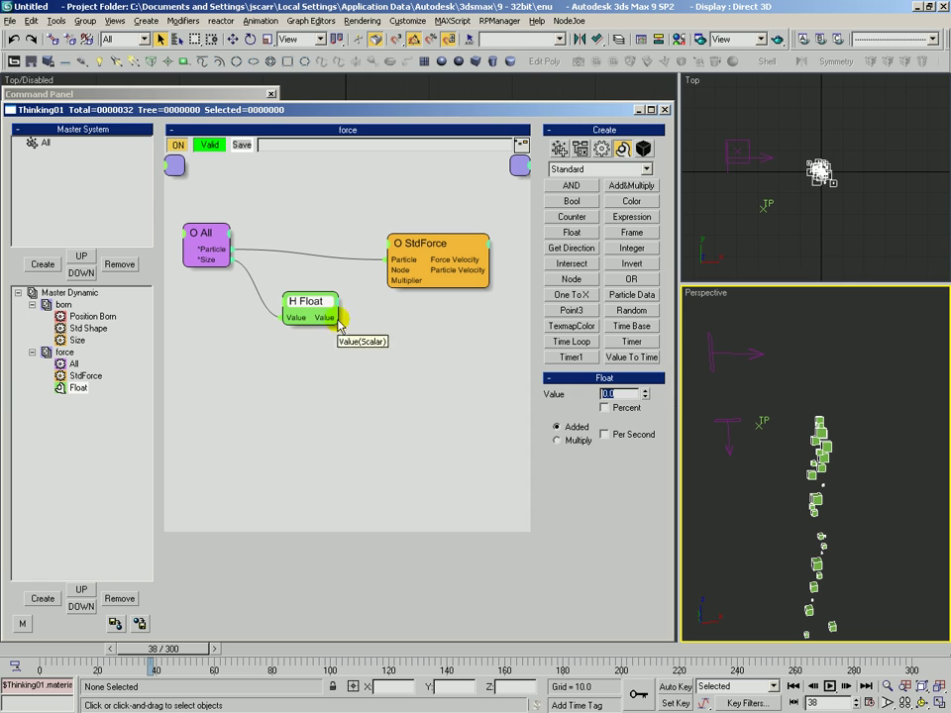
# - Set the Float helper to Multiply with a value of 0.02 and connect its output to StdForce's Multiplier input
pyautogui.moveTo(295, 315)
pyautogui.mouseDown()
pyautogui.moveTo(278, 296)
pyautogui.moveTo(295, 292)
pyautogui.mouseUp()
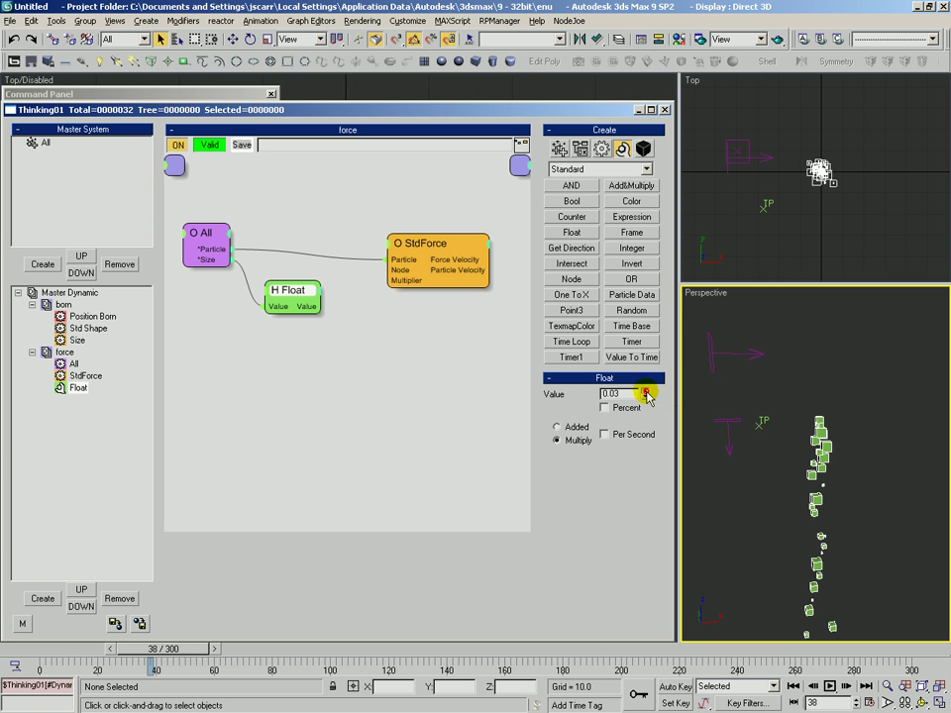
pyautogui.click(624, 395)
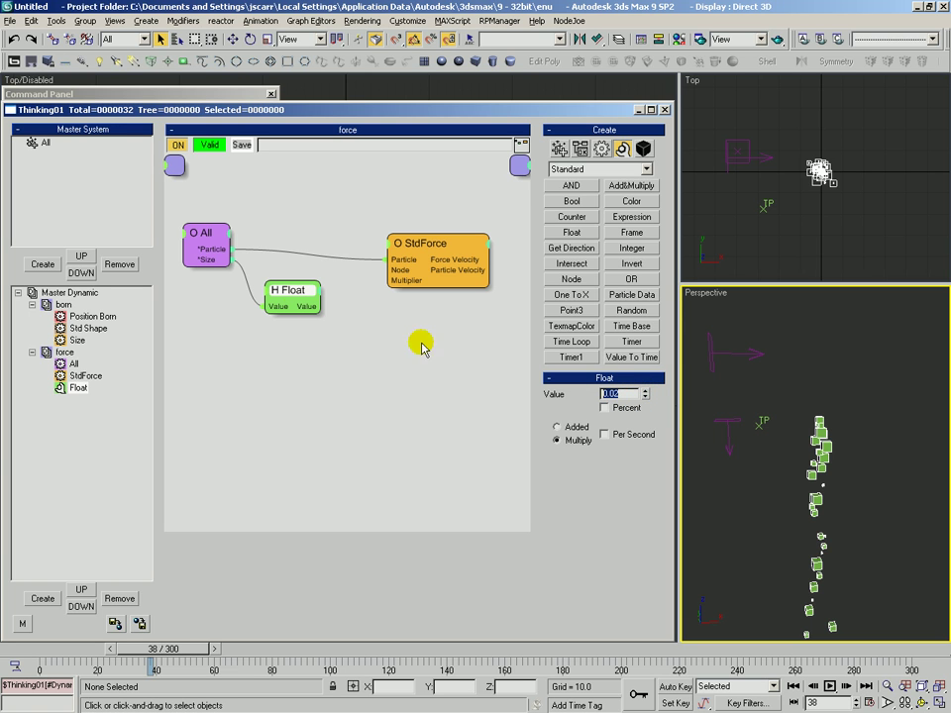
pyautogui.click(288, 297)
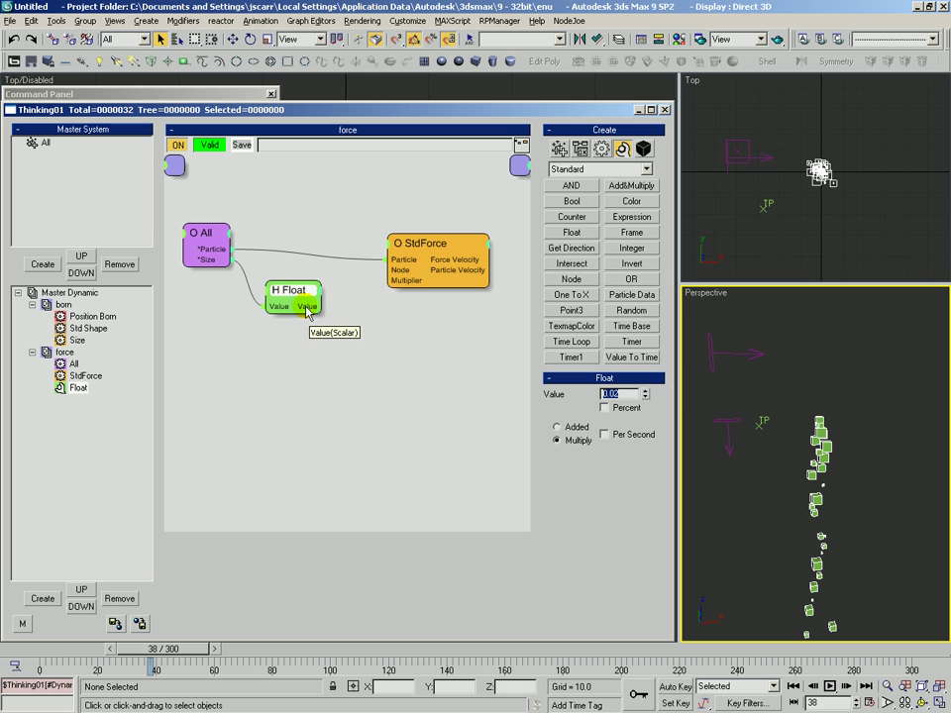
pyautogui.moveTo(309, 306); pyautogui.dragTo(394, 276)
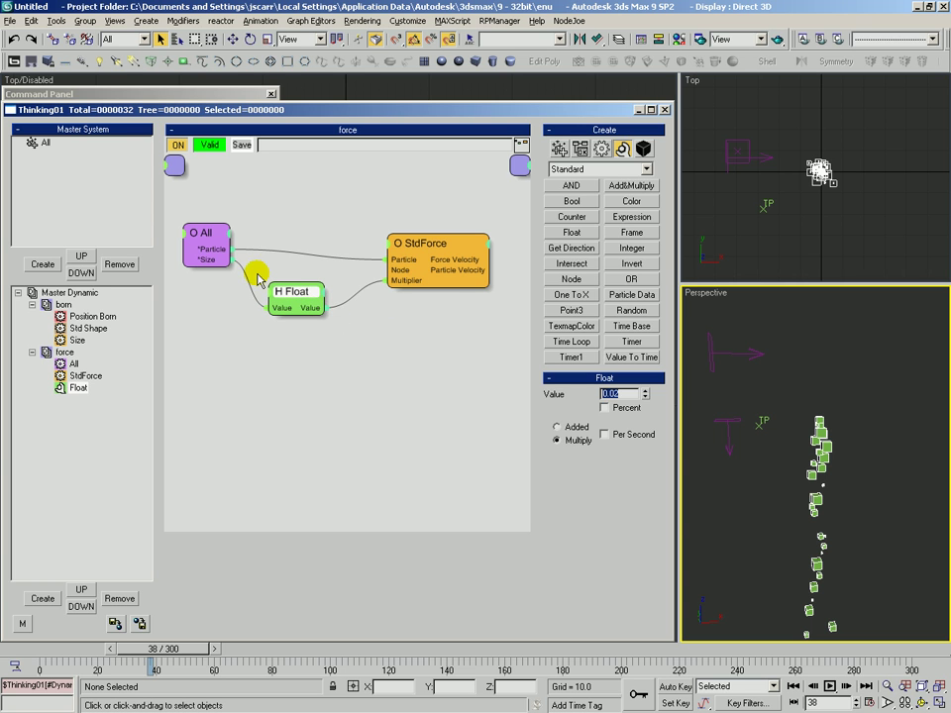
# - Review the All, Float and StdForce nodes and preview the size-scaled gravity up to frame 129, returning to frame 31
pyautogui.click(205, 244)
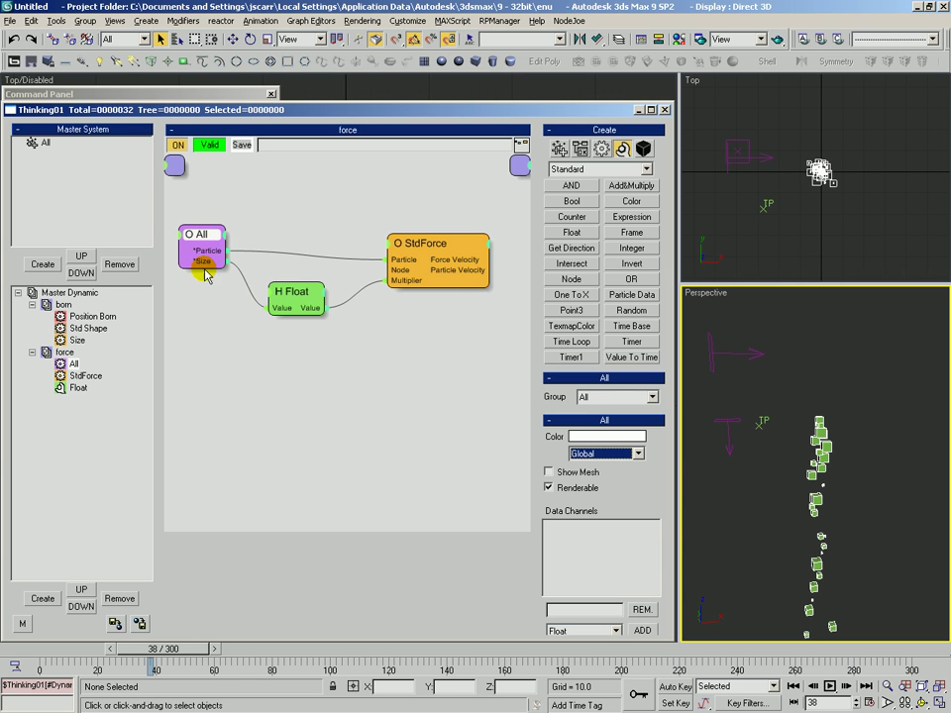
pyautogui.click(297, 291)
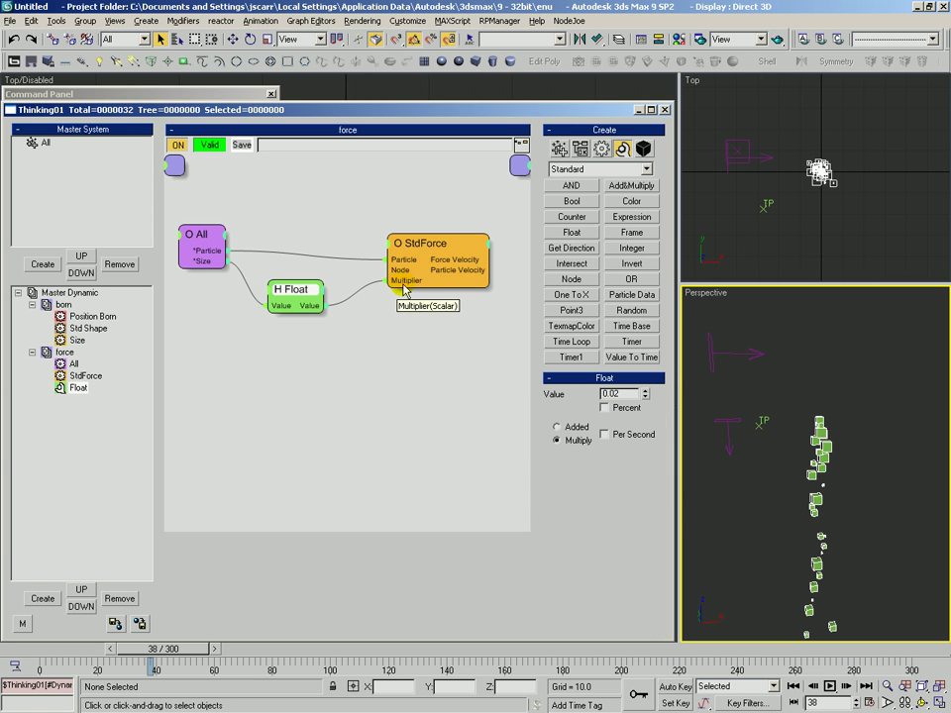
pyautogui.click(435, 249)
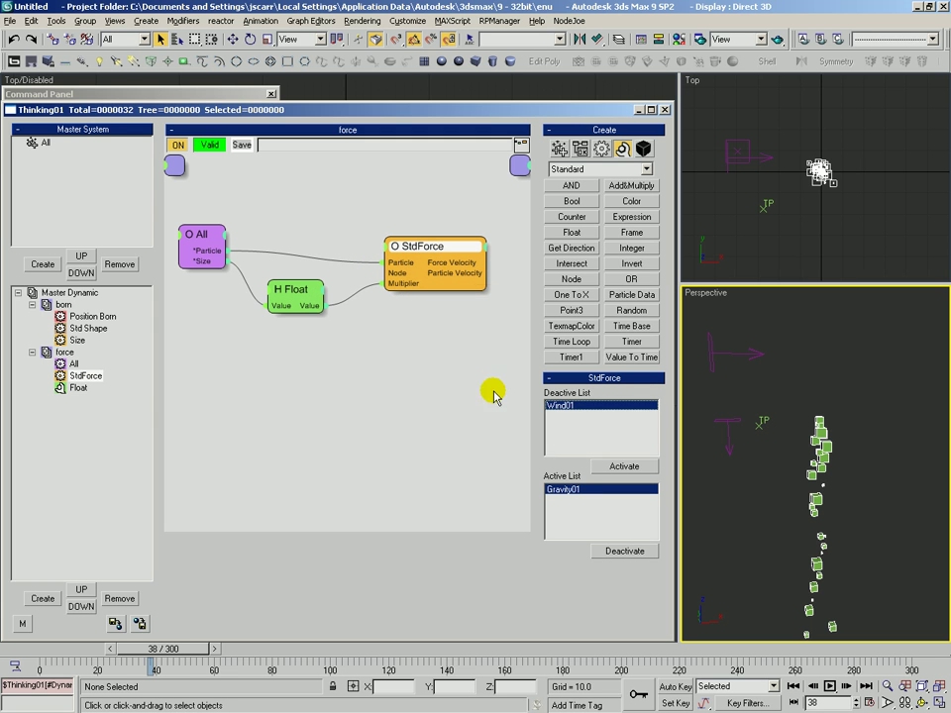
pyautogui.moveTo(79, 652); pyautogui.dragTo(415, 648)
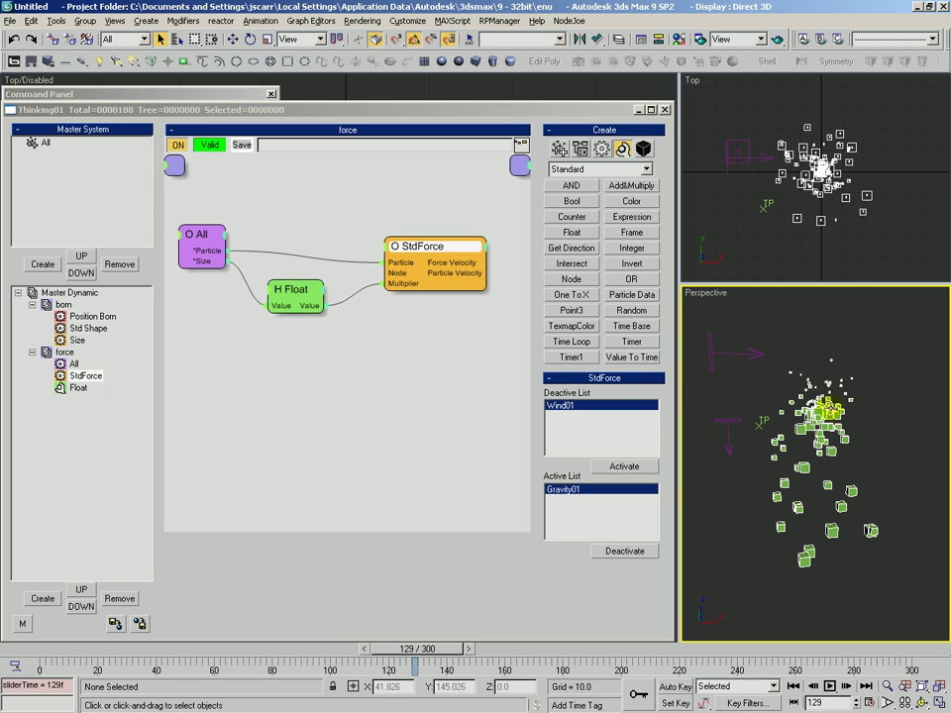
pyautogui.moveTo(416, 649); pyautogui.dragTo(129, 651)
pyautogui.click(389, 191)
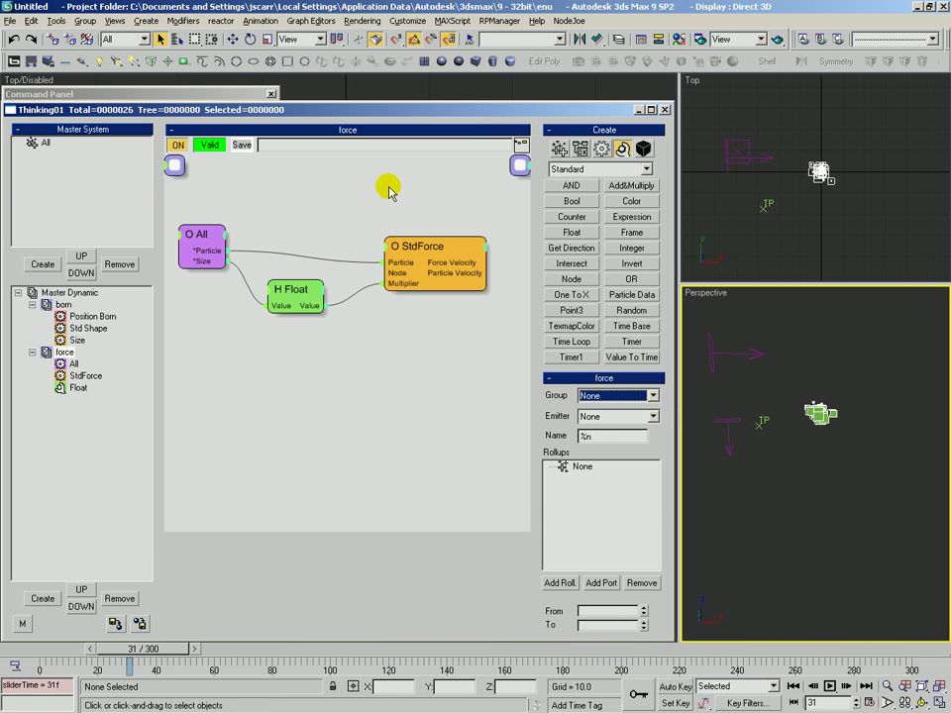
# - Bind the Wind01 space warp to the Thinking Particles object and check the inactive warps listed for StdForce
pyautogui.click(750, 347)
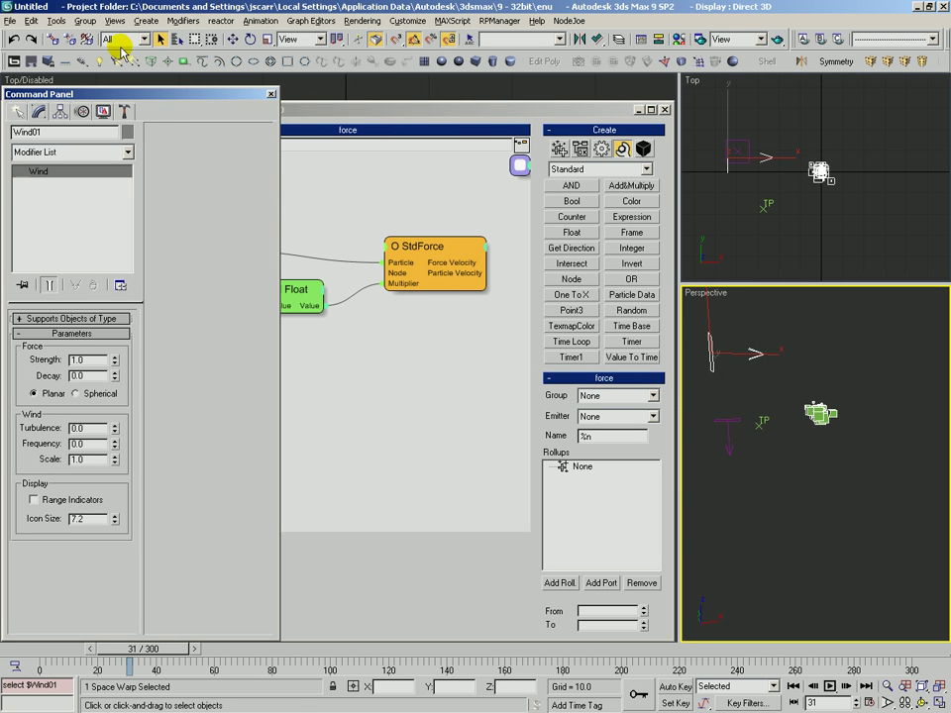
pyautogui.click(87, 39)
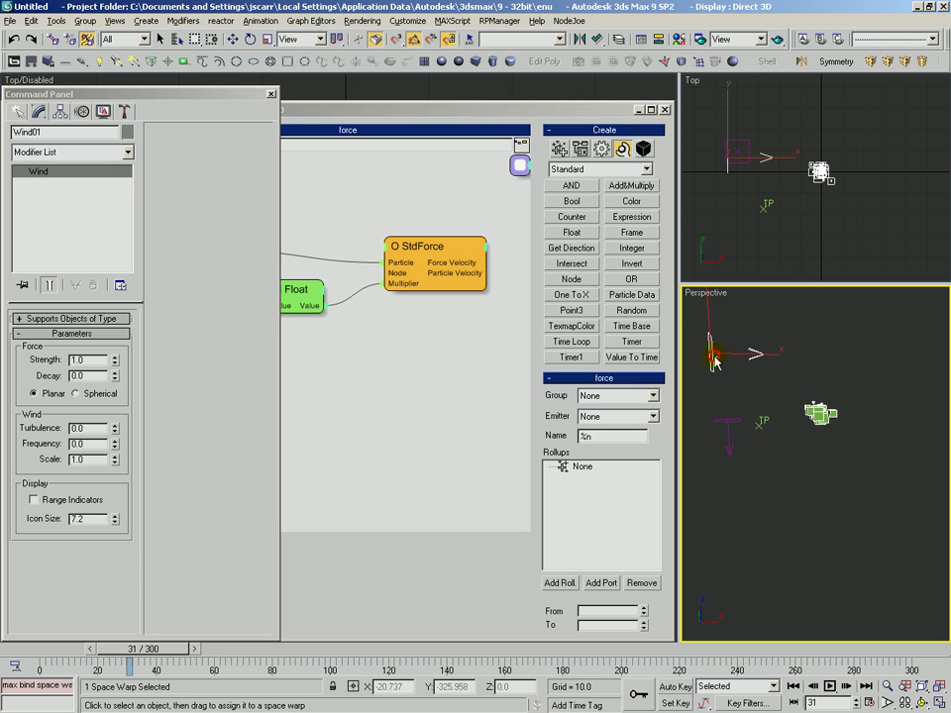
pyautogui.moveTo(758, 424); pyautogui.dragTo(761, 427)
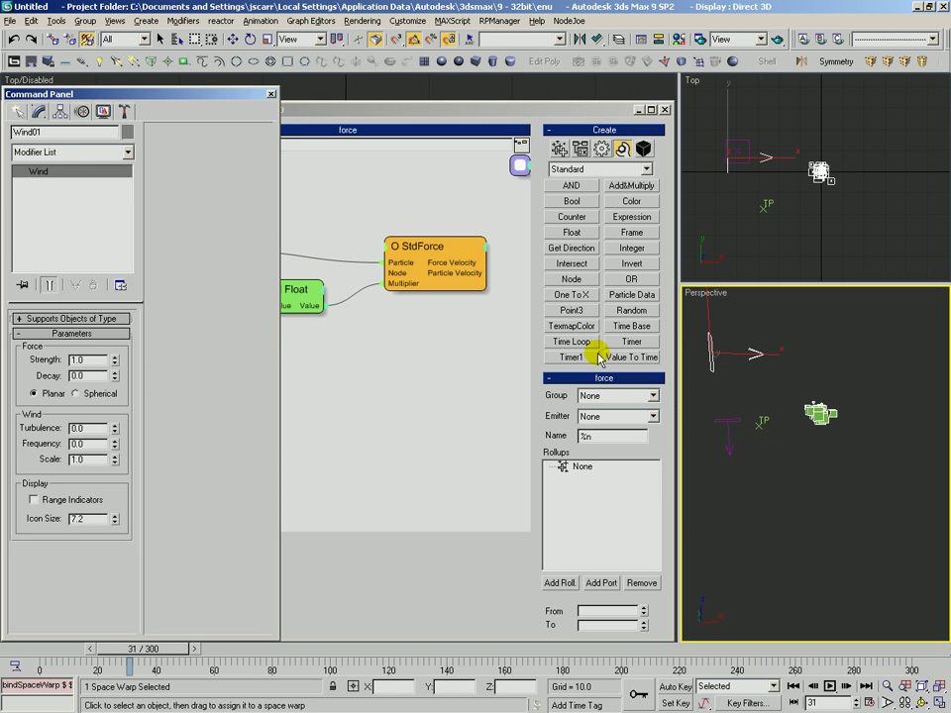
pyautogui.press('3')
pyautogui.click(396, 242)
pyautogui.click(397, 244)
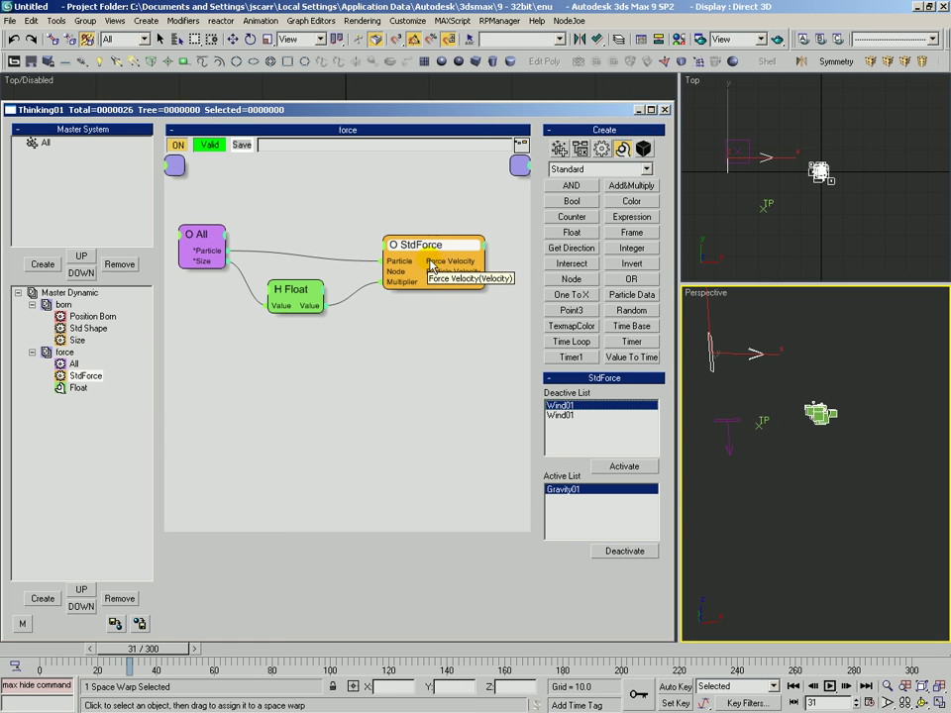
pyautogui.click(577, 417)
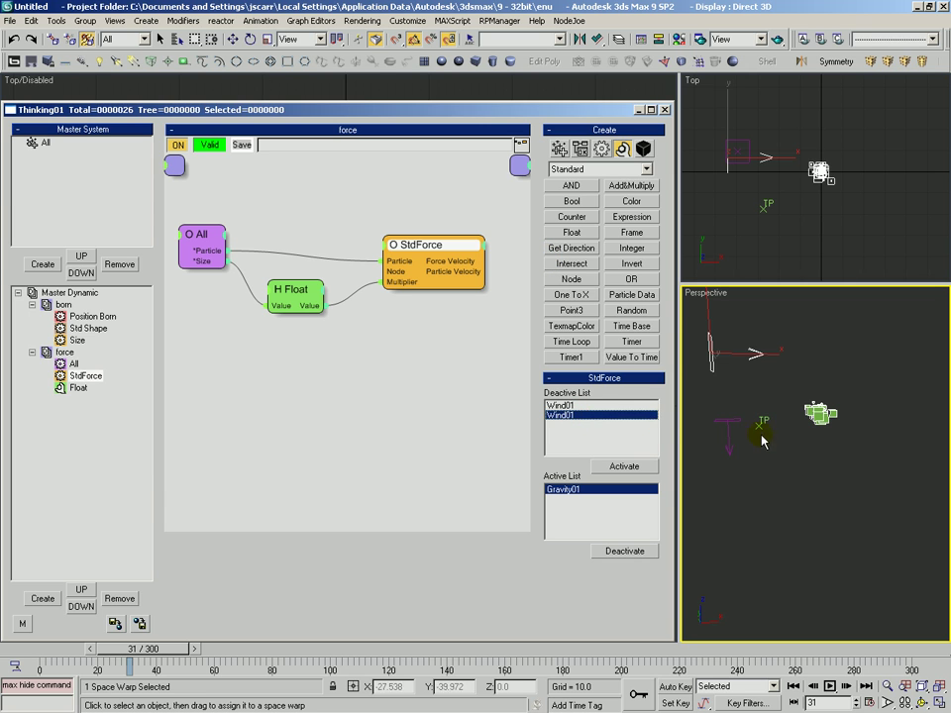
# - Delete the duplicate Wind Binding from the Thinking01 modifier stack
pyautogui.click(784, 420)
pyautogui.press('3')
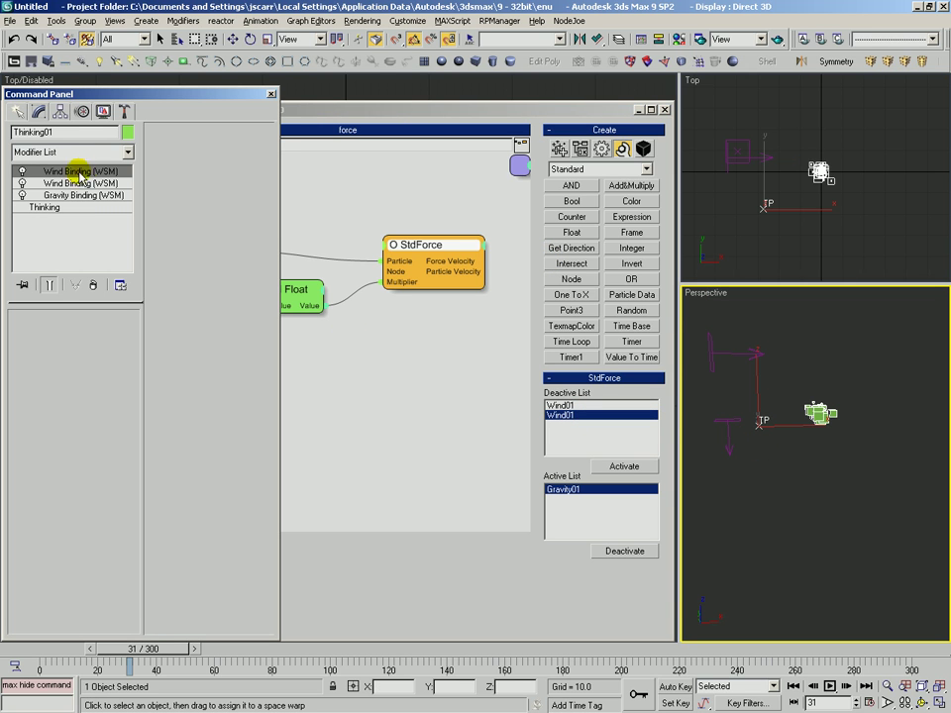
pyautogui.click(94, 285)
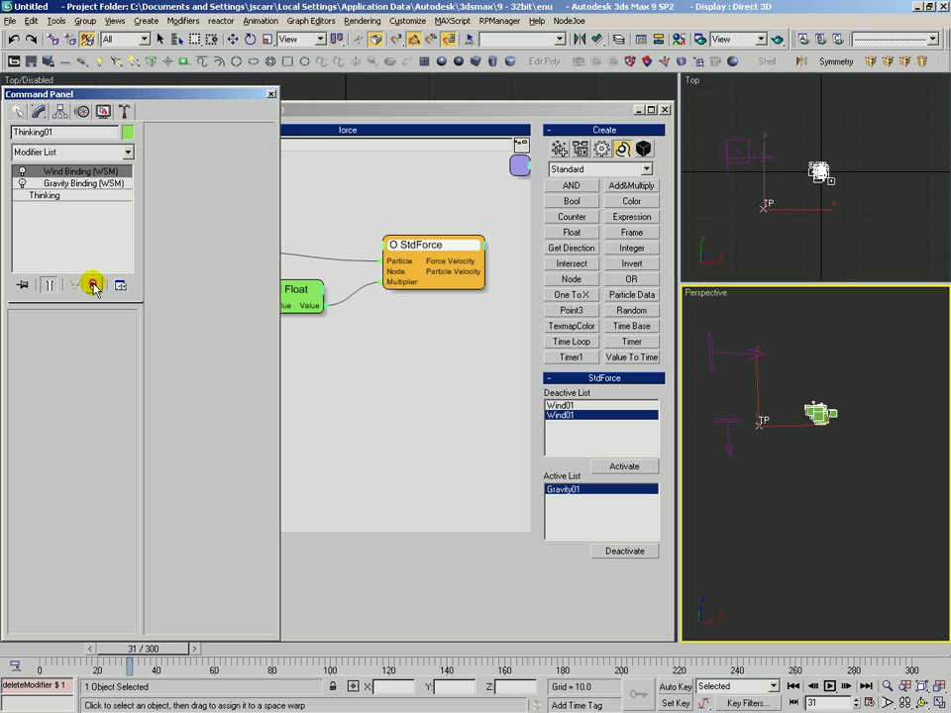
pyautogui.click(272, 94)
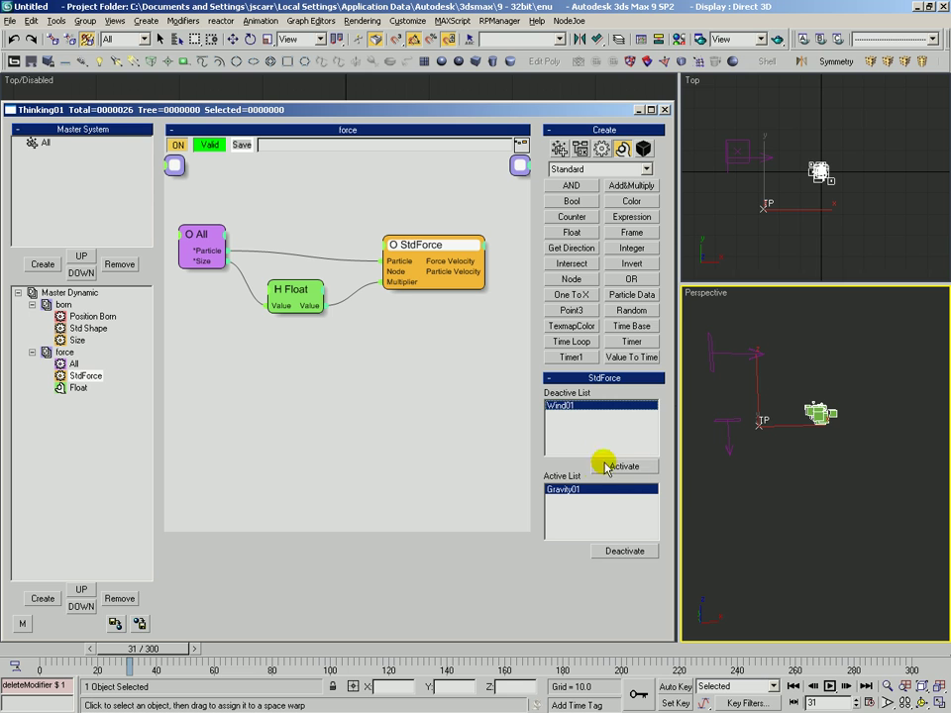
# - Activate the Wind01 space warp alongside Gravity01 in StdForce
pyautogui.click(624, 466)
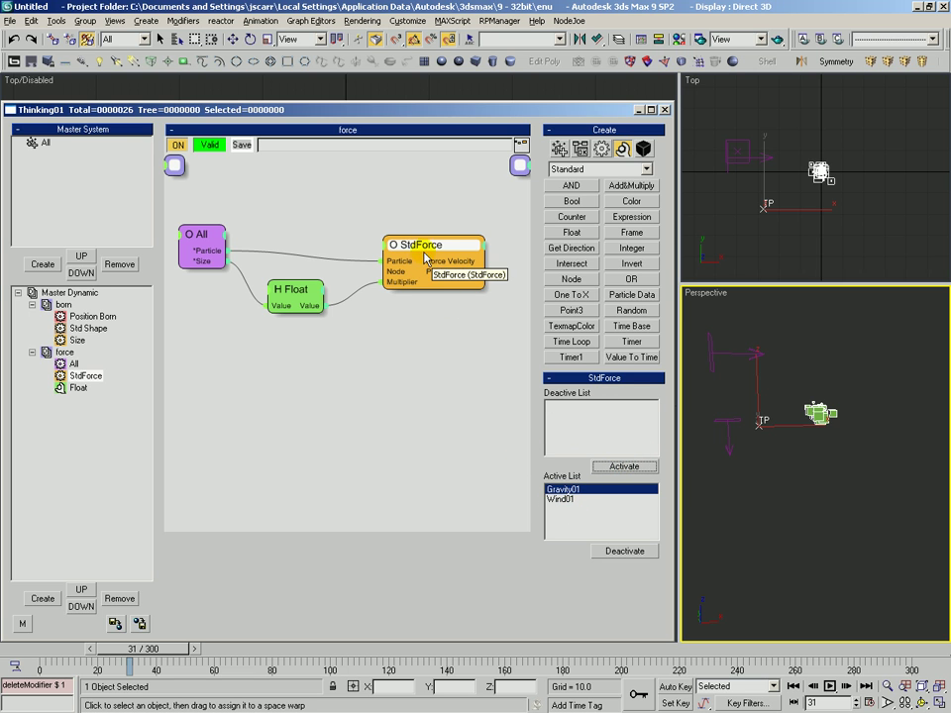
pyautogui.moveTo(423, 250); pyautogui.dragTo(427, 254)
pyautogui.moveTo(286, 286); pyautogui.dragTo(290, 287)
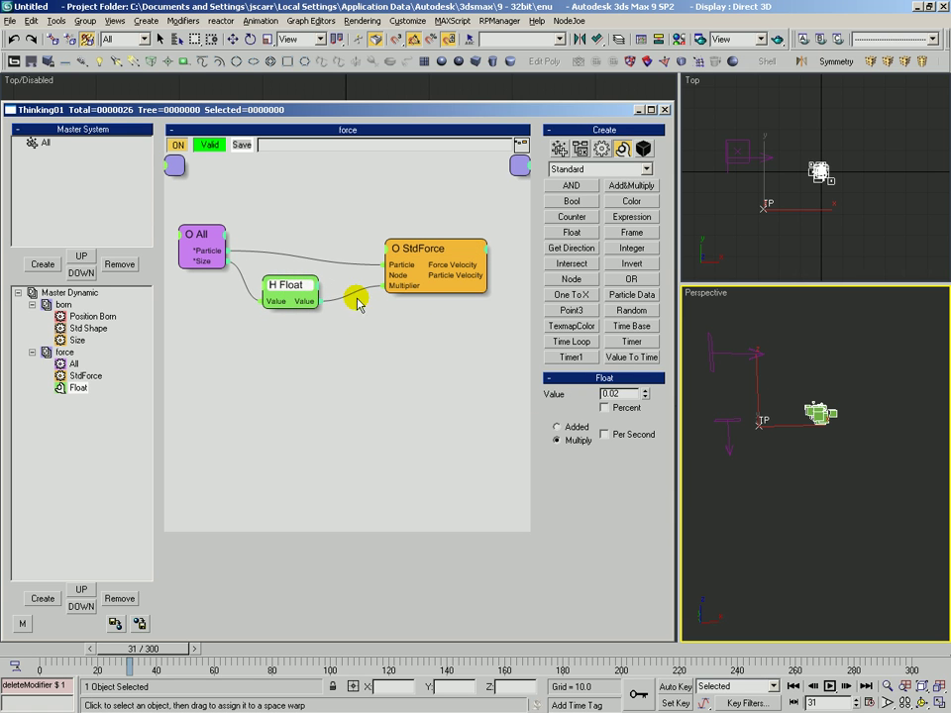
pyautogui.moveTo(419, 250); pyautogui.dragTo(415, 246)
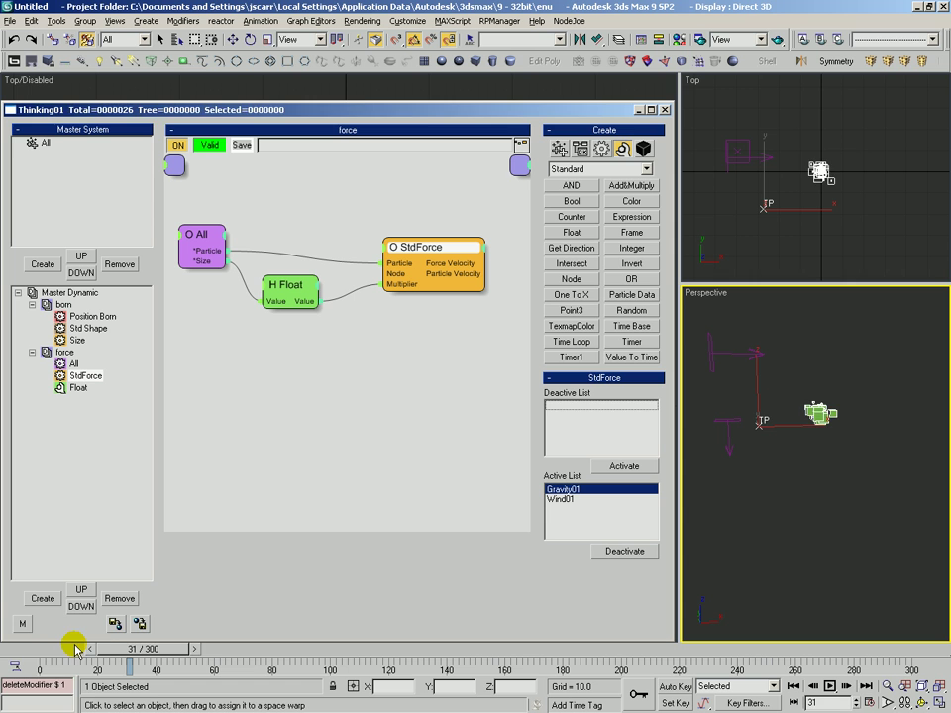
# - Preview the combined gravity and wind up to frame 175 and examine the particle spread in the Perspective view
pyautogui.moveTo(76, 649); pyautogui.dragTo(431, 670)
pyautogui.moveTo(791, 480); pyautogui.dragTo(906, 473, button='middle')
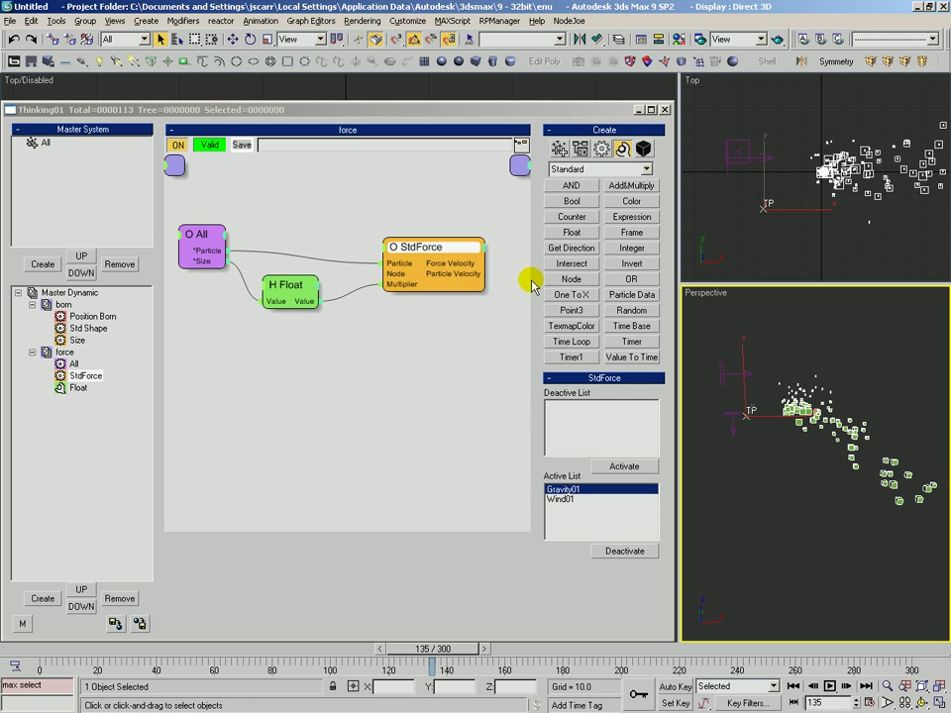
pyautogui.moveTo(64, 649); pyautogui.dragTo(544, 656)
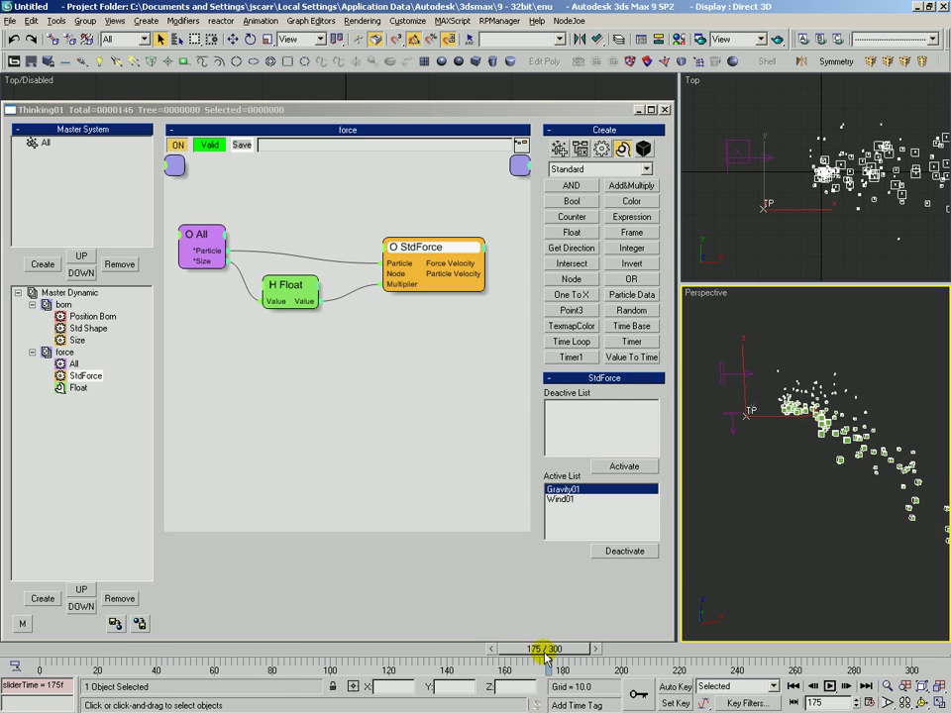
# - Deactivate Wind01 in StdForce and place a copy of the StdForce node below the original
pyautogui.click(568, 499)
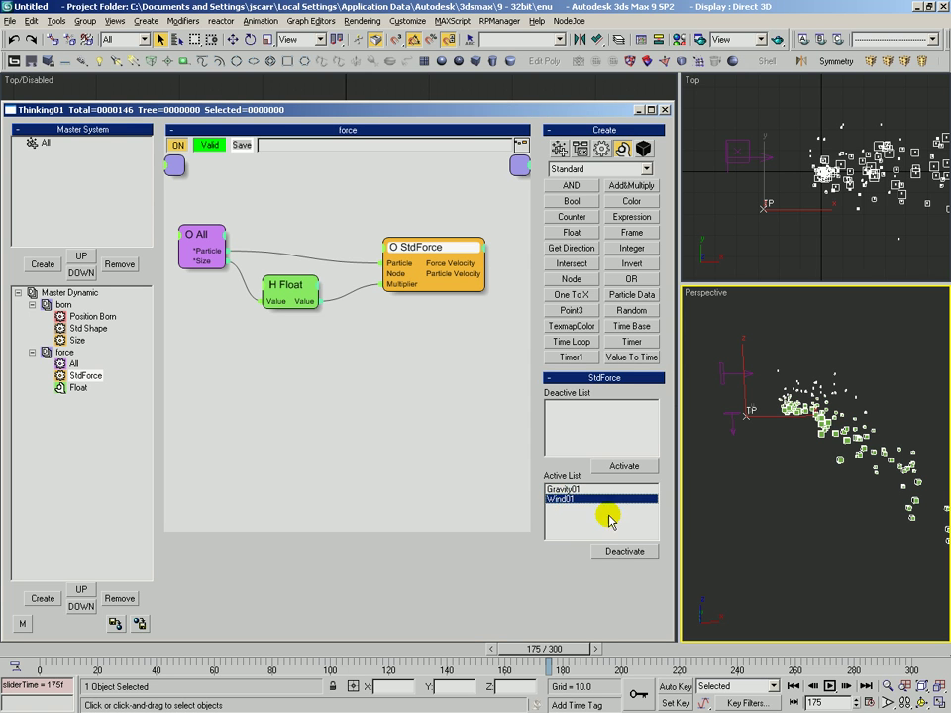
pyautogui.click(616, 552)
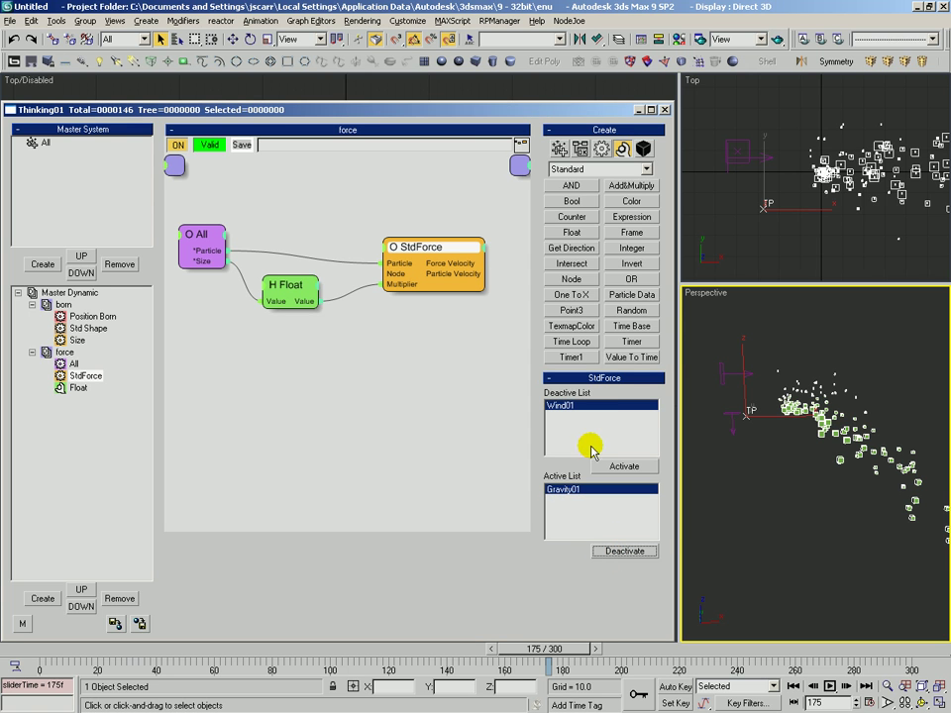
pyautogui.moveTo(429, 255)
pyautogui.keyDown('shift'); pyautogui.mouseDown()
pyautogui.moveTo(425, 339)
pyautogui.moveTo(441, 346)
pyautogui.moveTo(427, 332)
pyautogui.moveTo(425, 342)
pyautogui.mouseUp(); pyautogui.keyUp('shift')
pyautogui.click(424, 248)
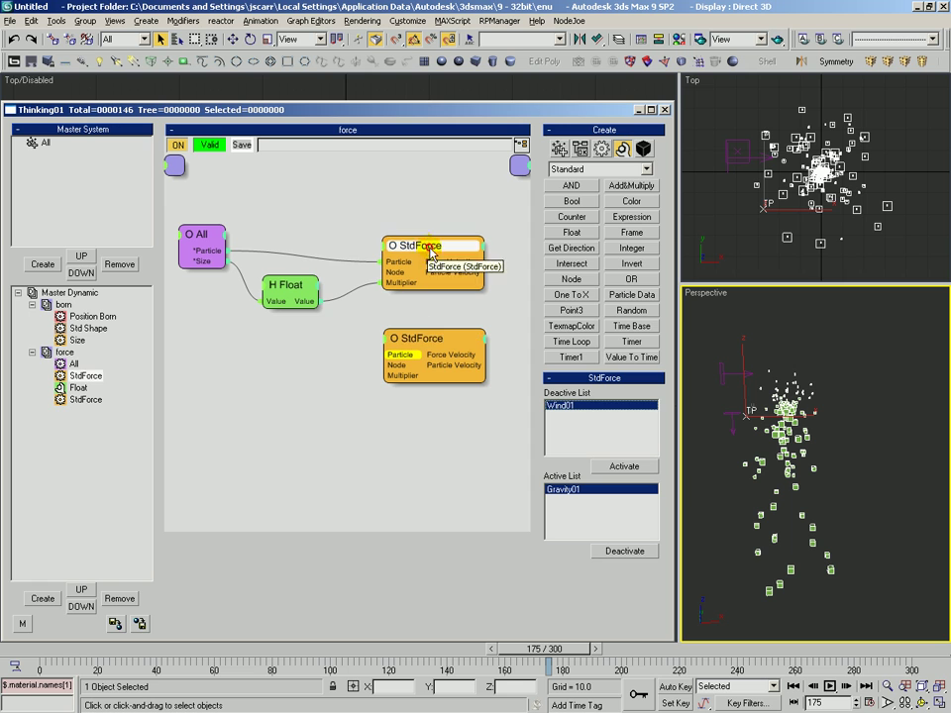
pyautogui.click(432, 339)
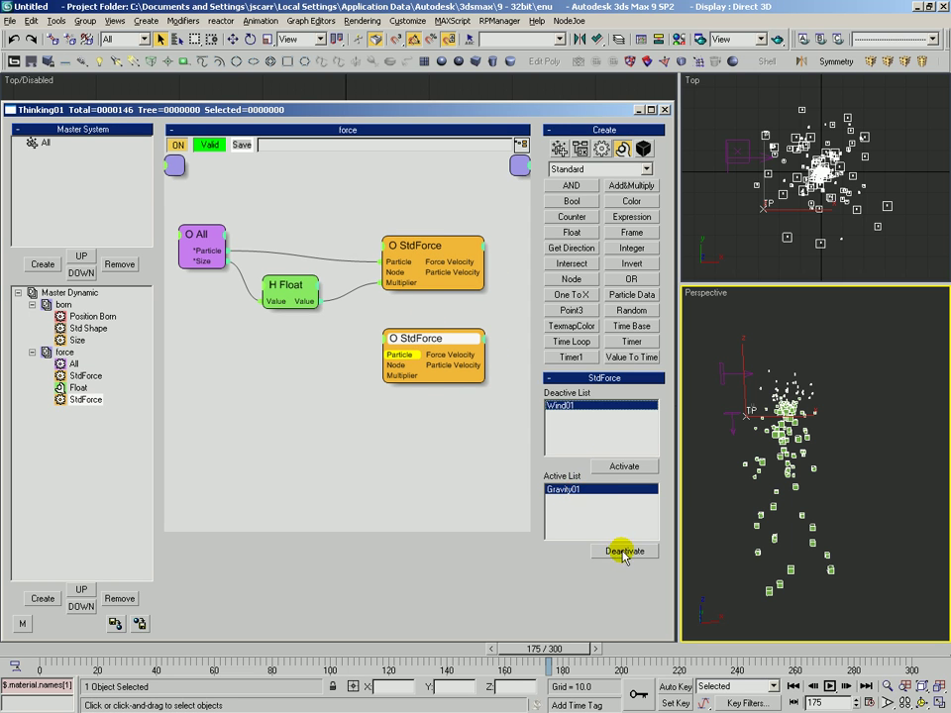
# - Swap the lower StdForce's active force from Gravity01 to Wind01 and connect the All node's Particle output to its Particle input
pyautogui.click(622, 551)
pyautogui.click(600, 468)
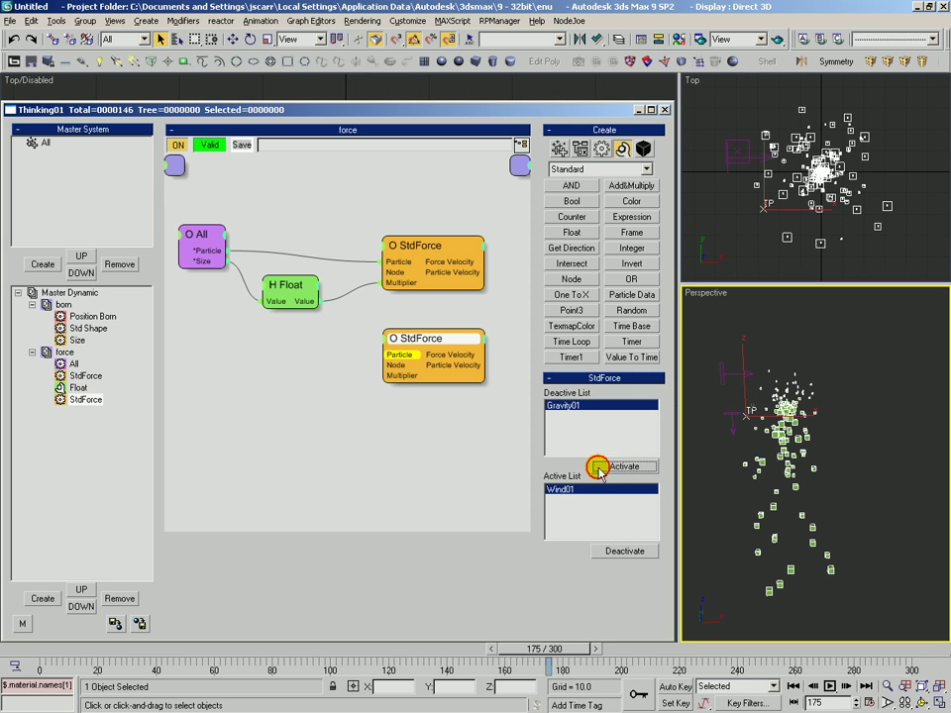
pyautogui.moveTo(423, 345); pyautogui.dragTo(420, 344)
pyautogui.click(442, 409)
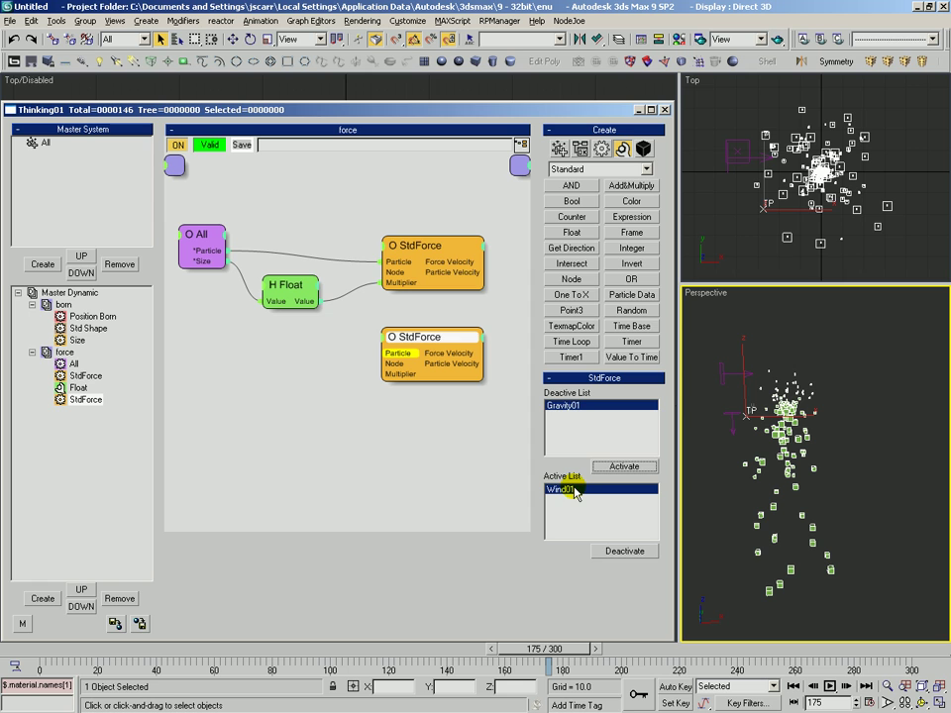
pyautogui.click(427, 263)
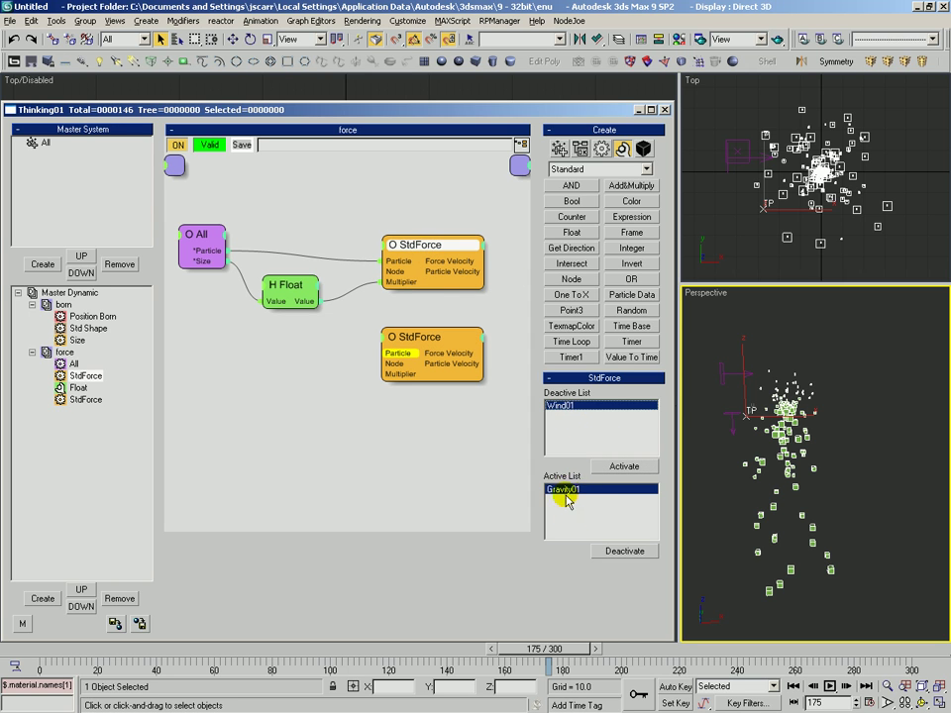
pyautogui.moveTo(396, 357); pyautogui.dragTo(211, 253)
pyautogui.moveTo(413, 335); pyautogui.dragTo(416, 351)
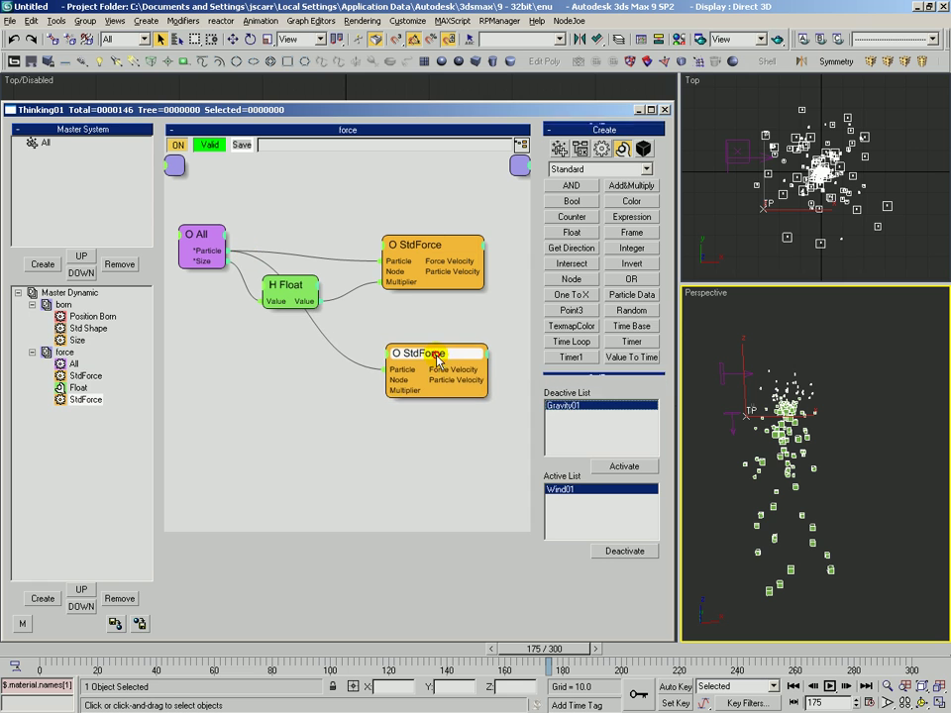
# - Add a Float helper with a value of 0.01 and wire it to the lower StdForce's Multiplier
pyautogui.click(572, 233)
pyautogui.click(315, 398)
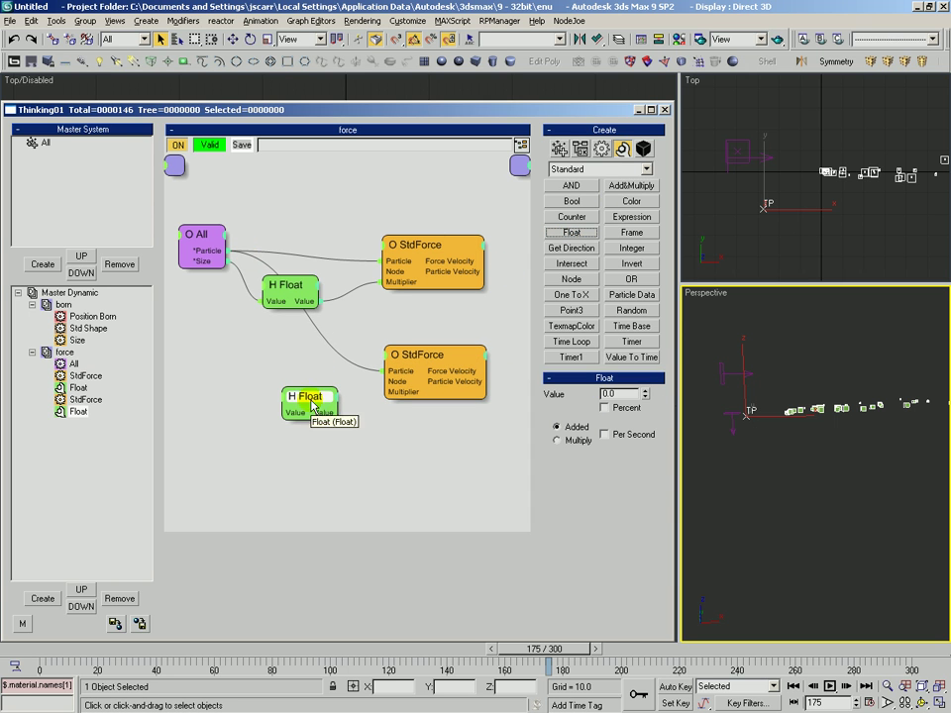
pyautogui.moveTo(333, 412); pyautogui.dragTo(401, 404)
pyautogui.moveTo(310, 396); pyautogui.dragTo(322, 402)
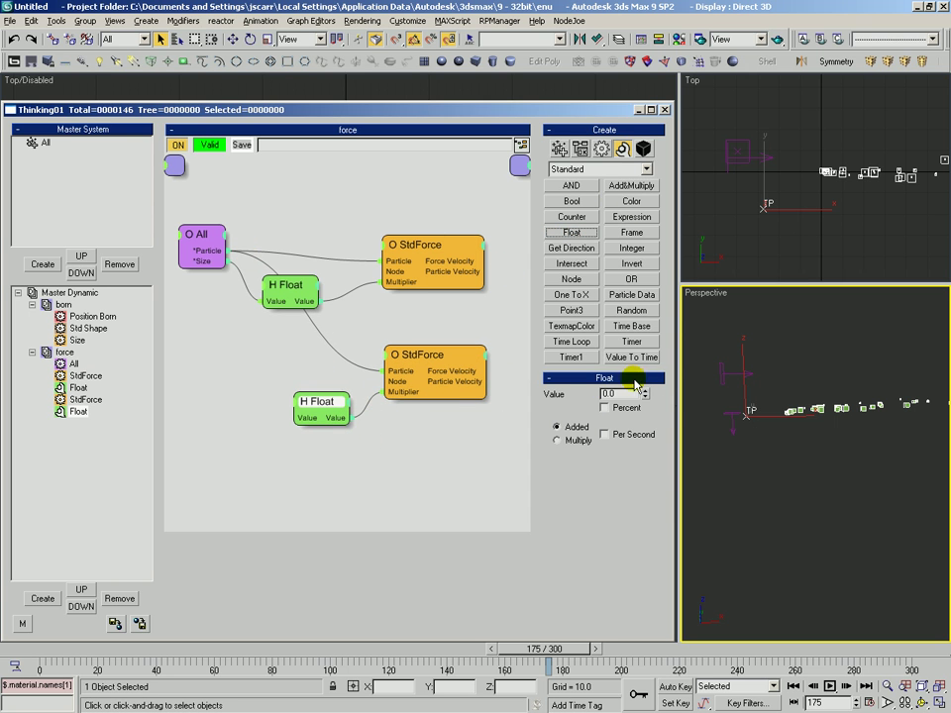
pyautogui.click(645, 393)
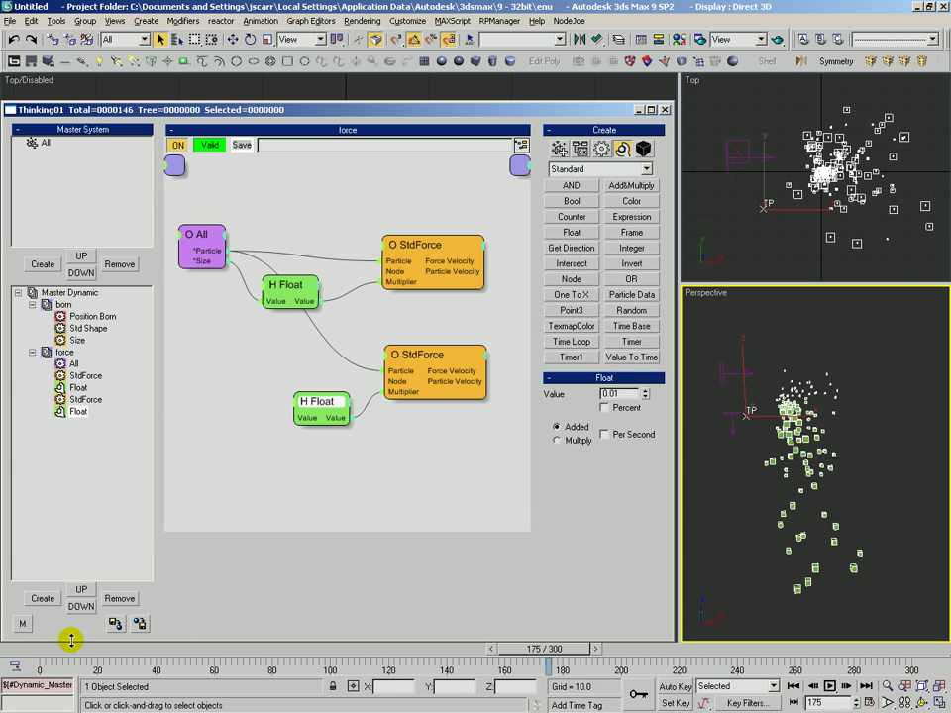
# - Preview the simulation up to frame 118 and review the settings of both StdForce nodes and their Float helpers
pyautogui.moveTo(15, 648); pyautogui.dragTo(426, 639)
pyautogui.moveTo(283, 285); pyautogui.dragTo(287, 280)
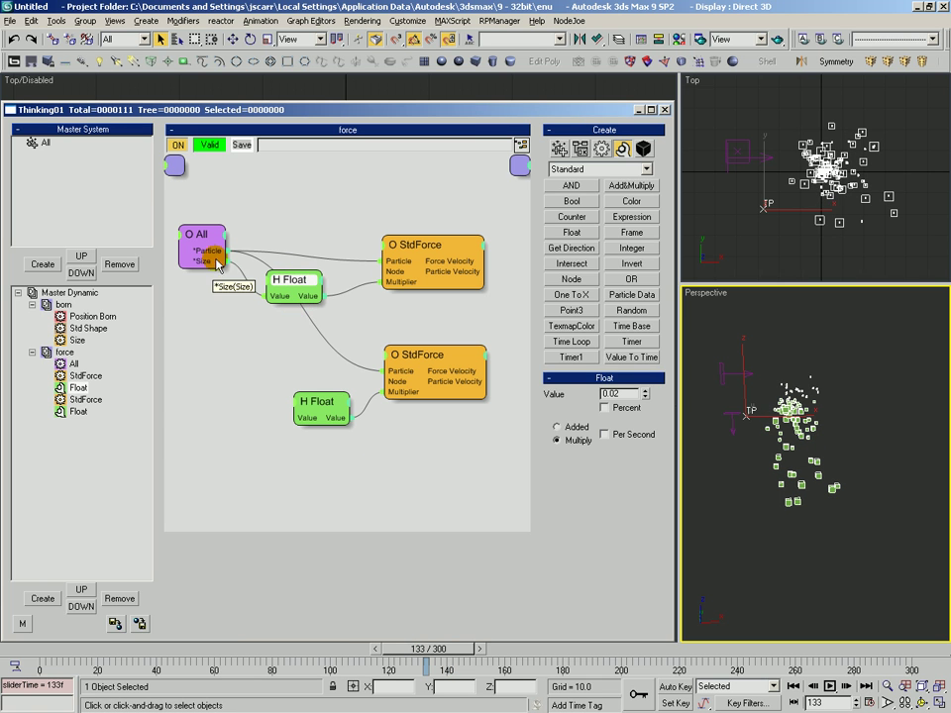
pyautogui.click(424, 266)
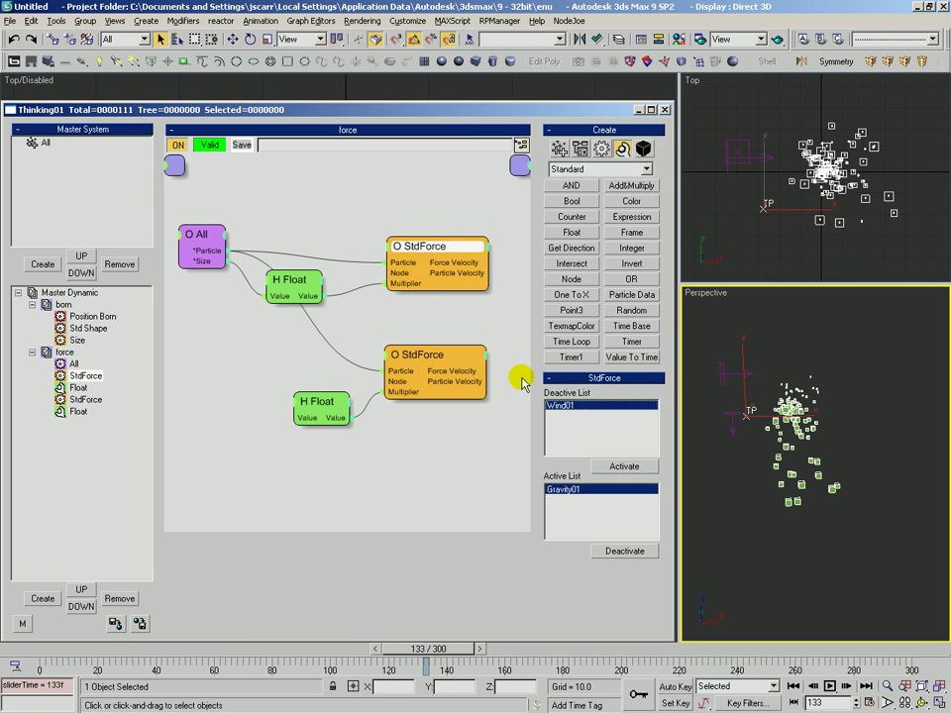
pyautogui.moveTo(426, 357); pyautogui.dragTo(426, 363)
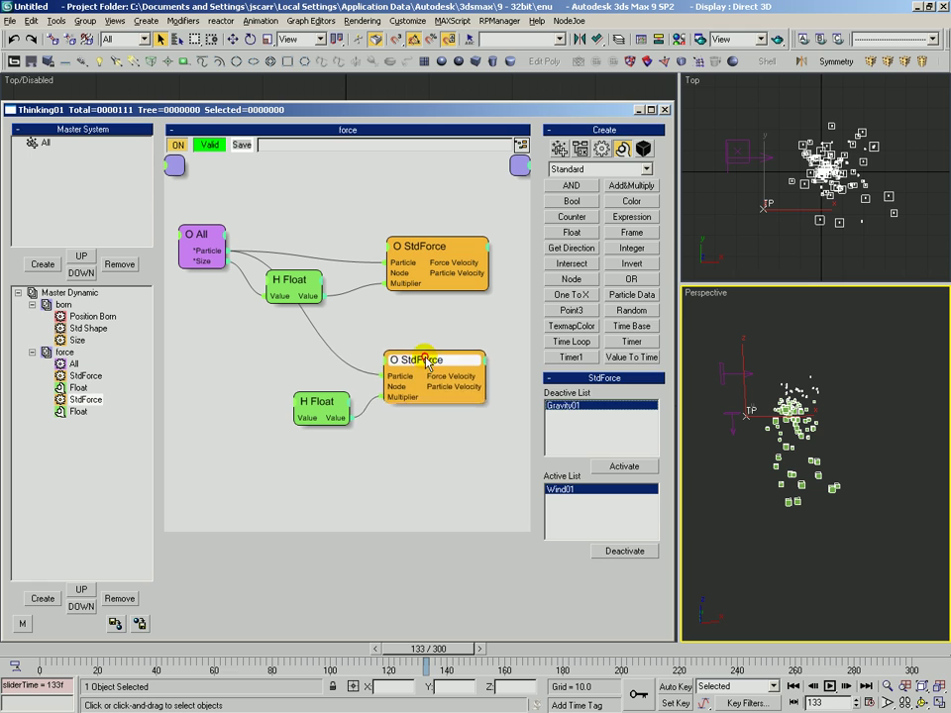
pyautogui.click(327, 404)
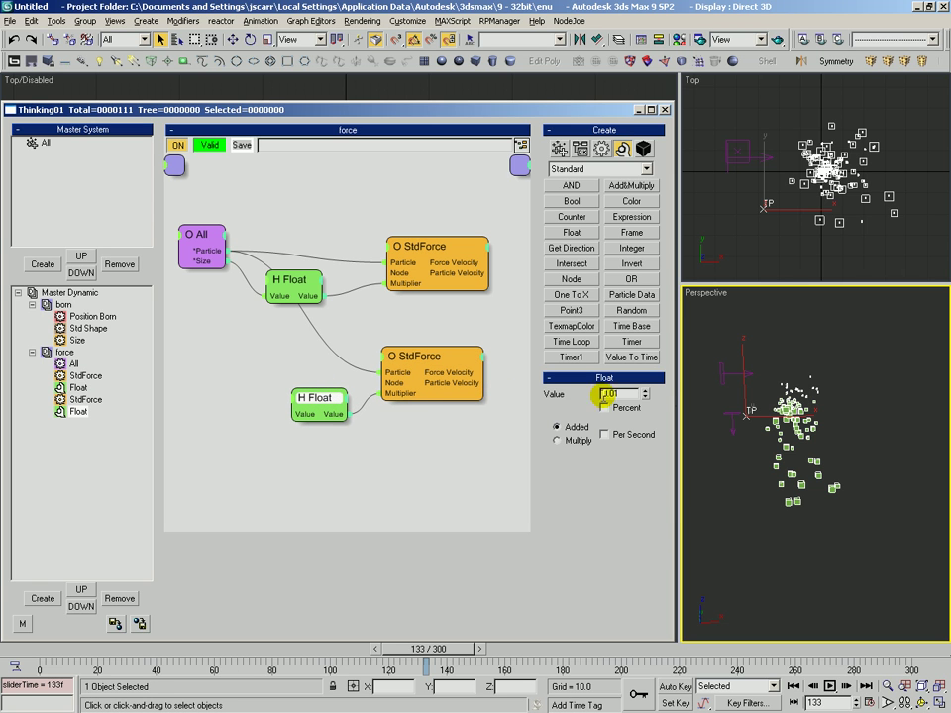
pyautogui.moveTo(100, 661); pyautogui.dragTo(386, 662)
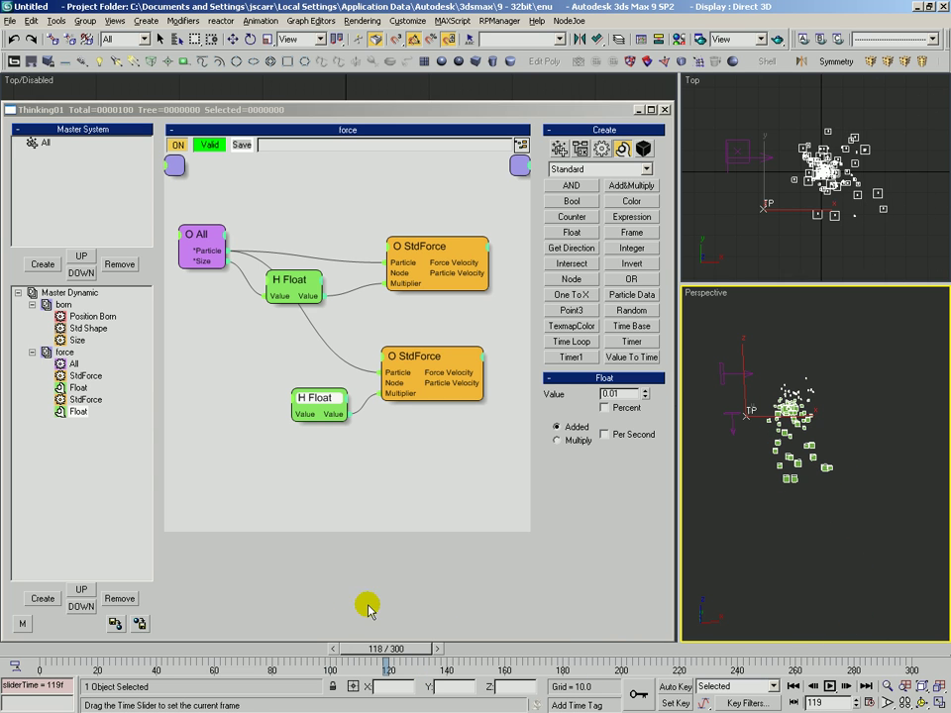
pyautogui.moveTo(436, 354); pyautogui.dragTo(442, 354)
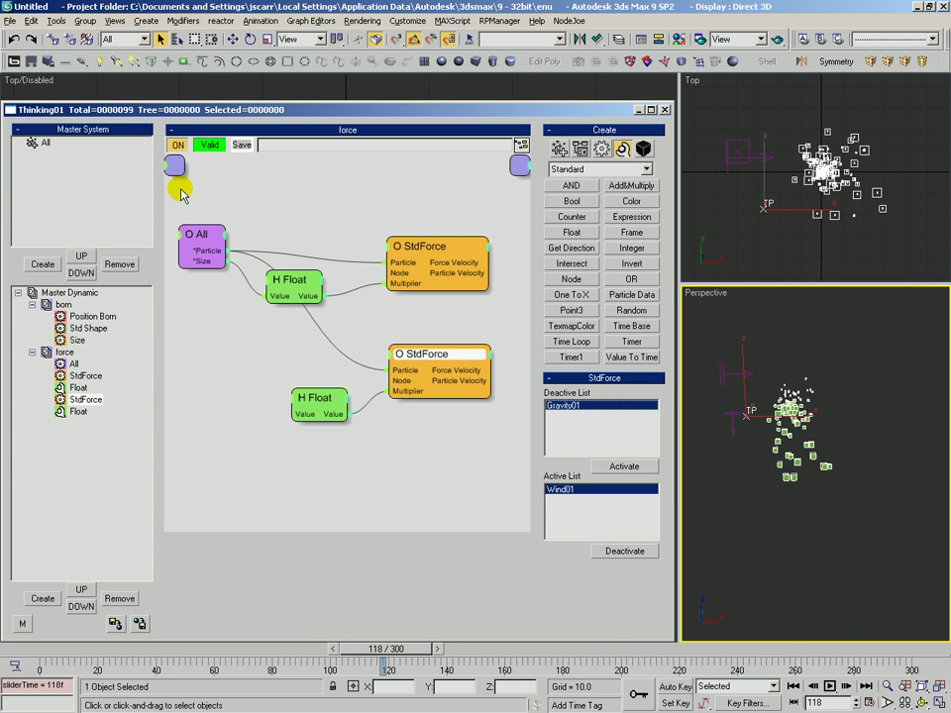
# - Add the Age output to the All node
pyautogui.click(225, 236)
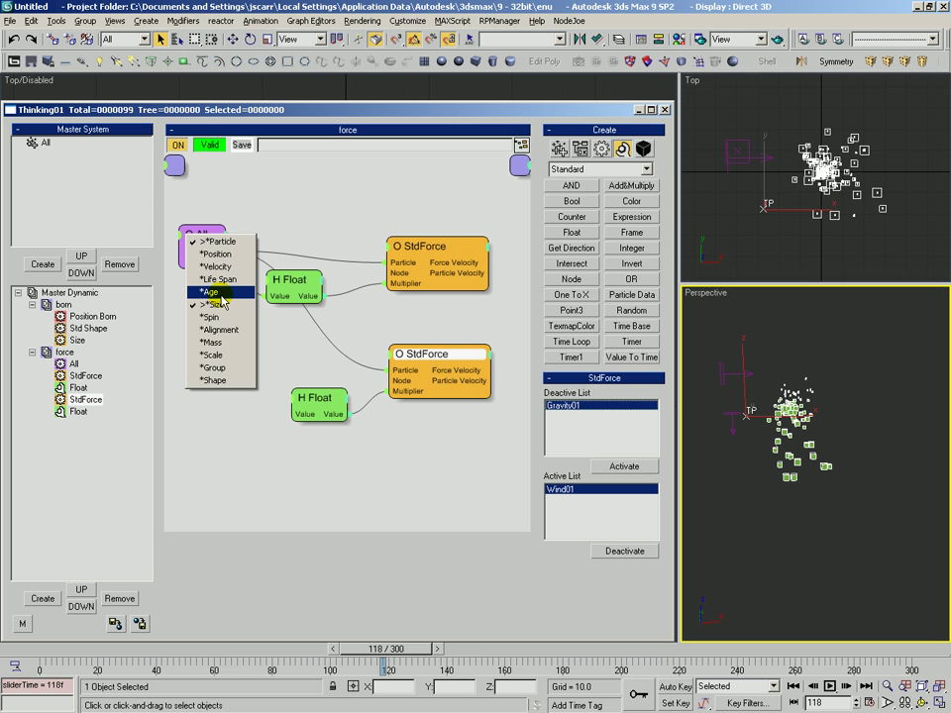
pyautogui.click(211, 292)
pyautogui.click(194, 234)
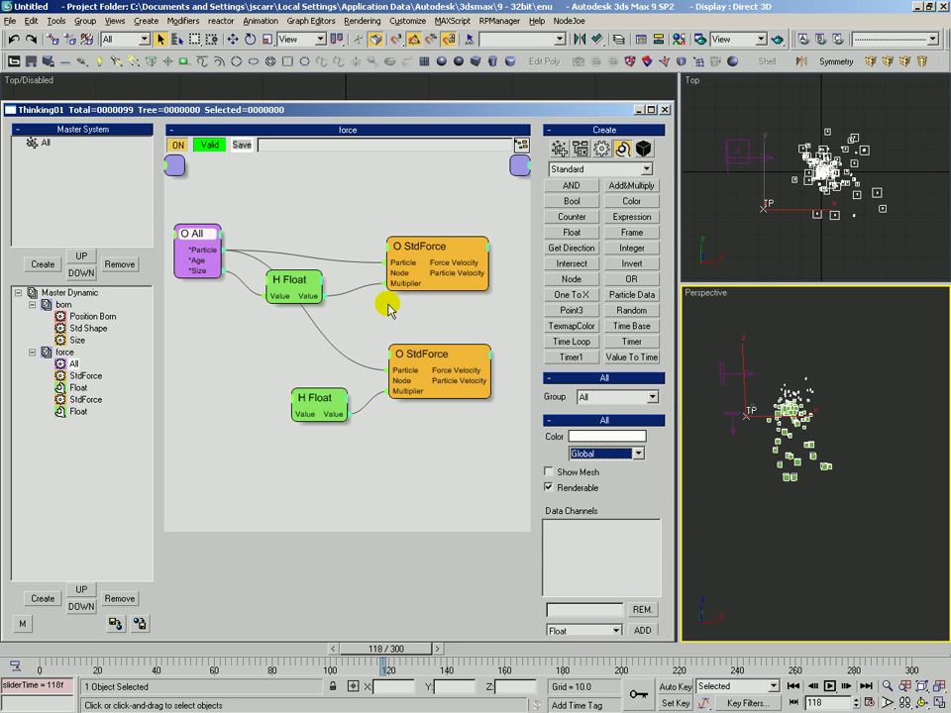
# - Try driving the lower StdForce's Multiplier directly from the All node's Age output in place of the lower Float helper
pyautogui.click(309, 398)
pyautogui.press('Delete')
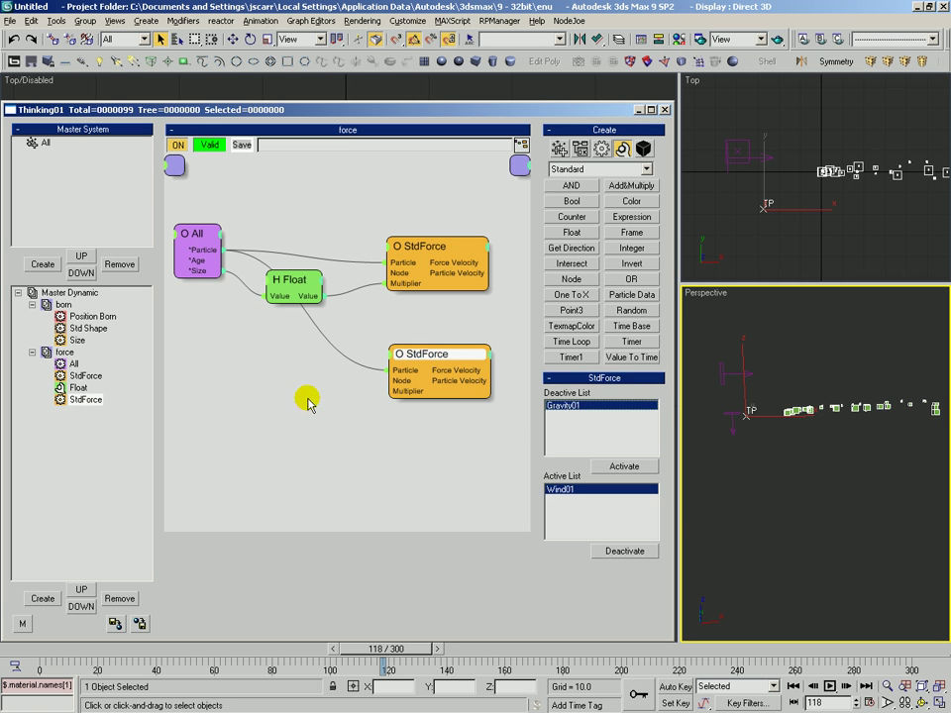
pyautogui.click(224, 278)
pyautogui.click(201, 264)
pyautogui.moveTo(198, 263); pyautogui.dragTo(400, 392)
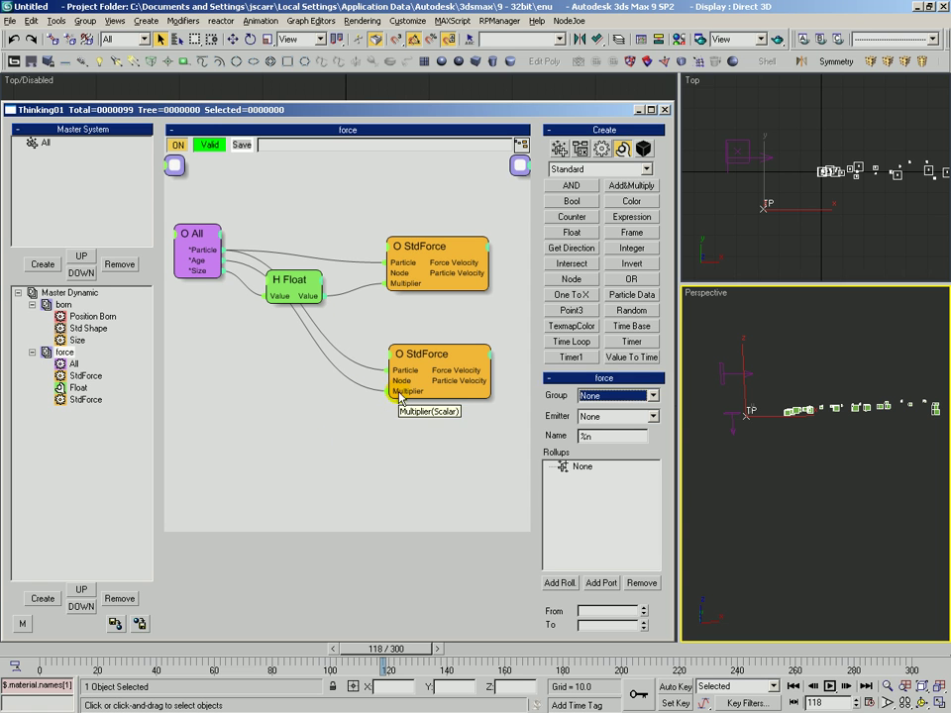
pyautogui.moveTo(18, 648); pyautogui.dragTo(72, 658)
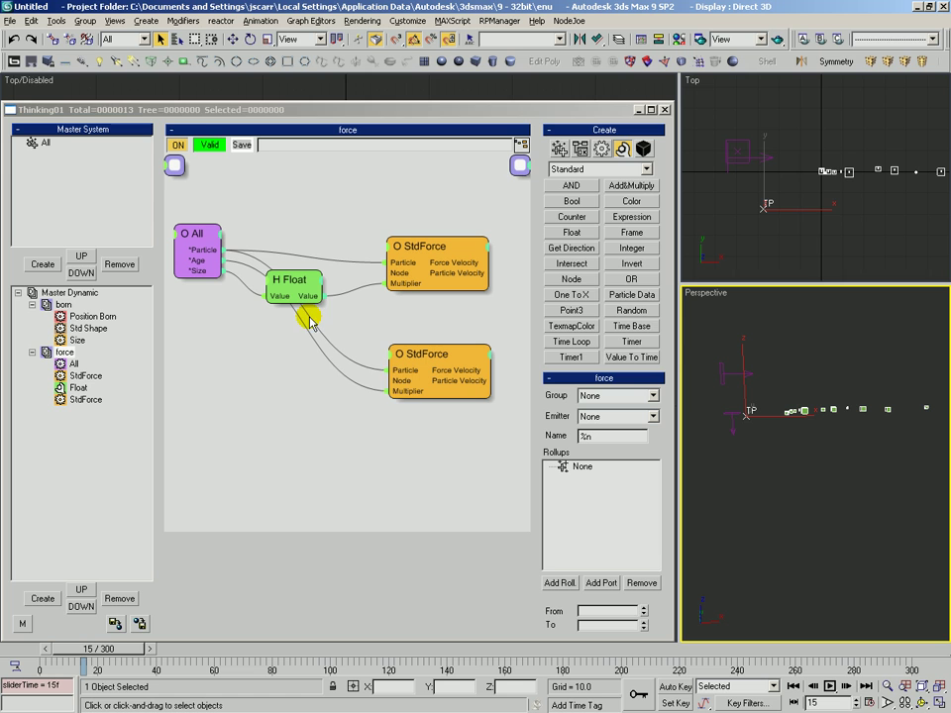
pyautogui.click(407, 394)
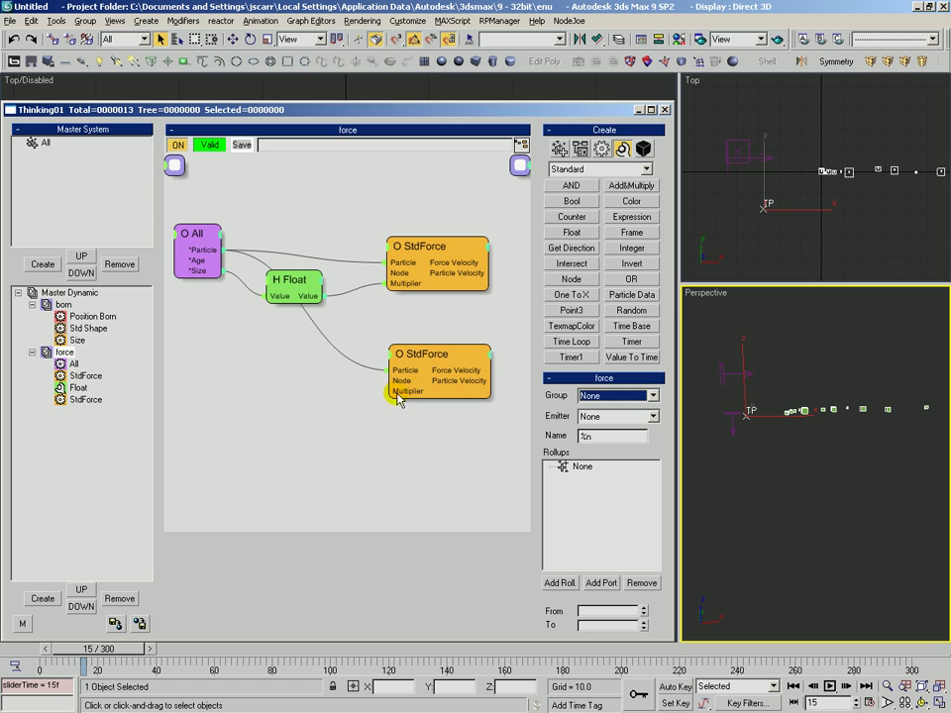
# - Insert a Float helper set to Multiply by 0.01 between the All node's Age output and the lower StdForce's Multiplier
pyautogui.click(571, 233)
pyautogui.click(300, 386)
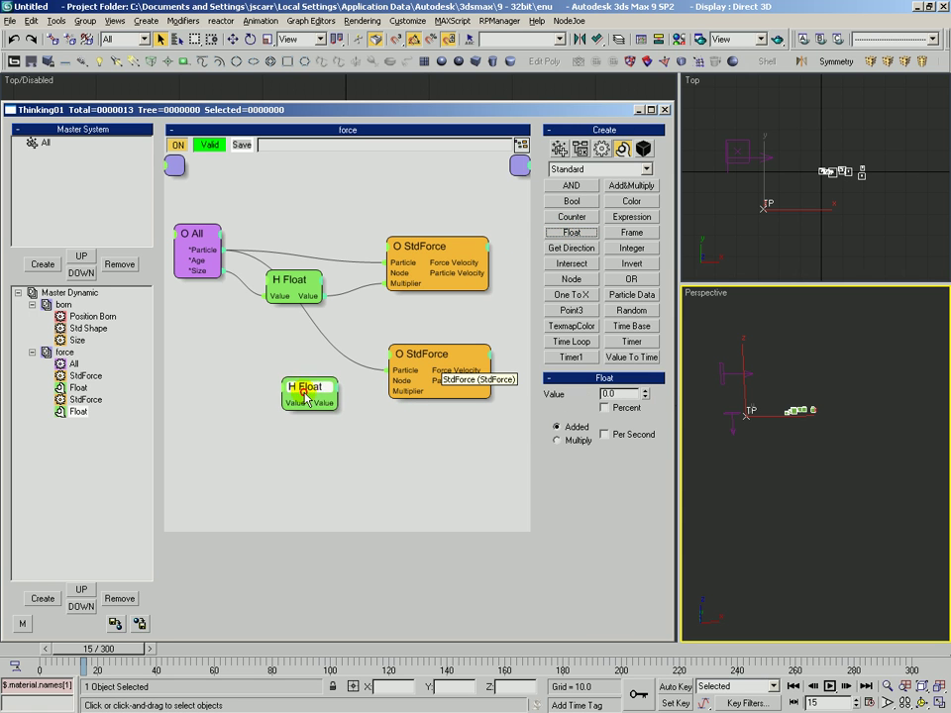
pyautogui.moveTo(264, 290); pyautogui.dragTo(286, 392)
pyautogui.click(556, 440)
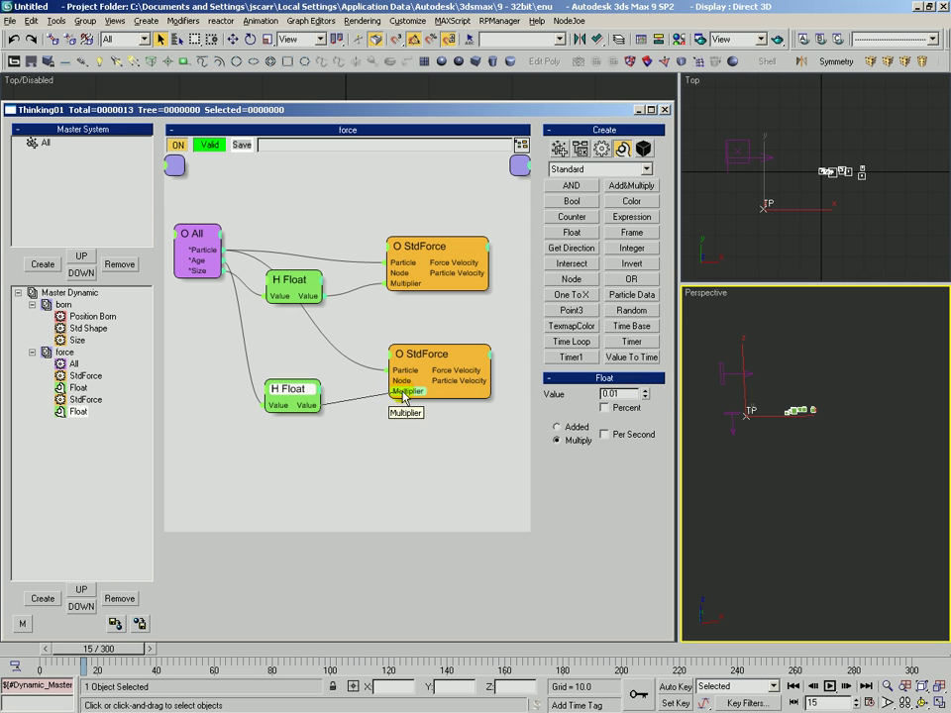
pyautogui.moveTo(290, 388); pyautogui.dragTo(298, 379)
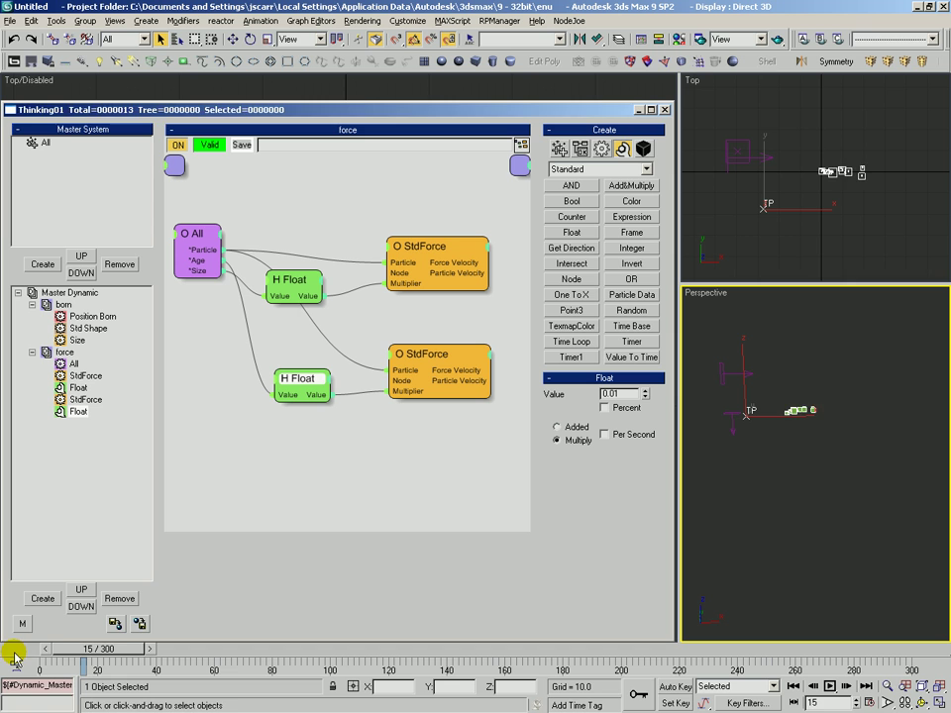
# - Set the multiply value of the Float helper driven by Age to 0.001
pyautogui.moveTo(14, 658); pyautogui.dragTo(254, 661)
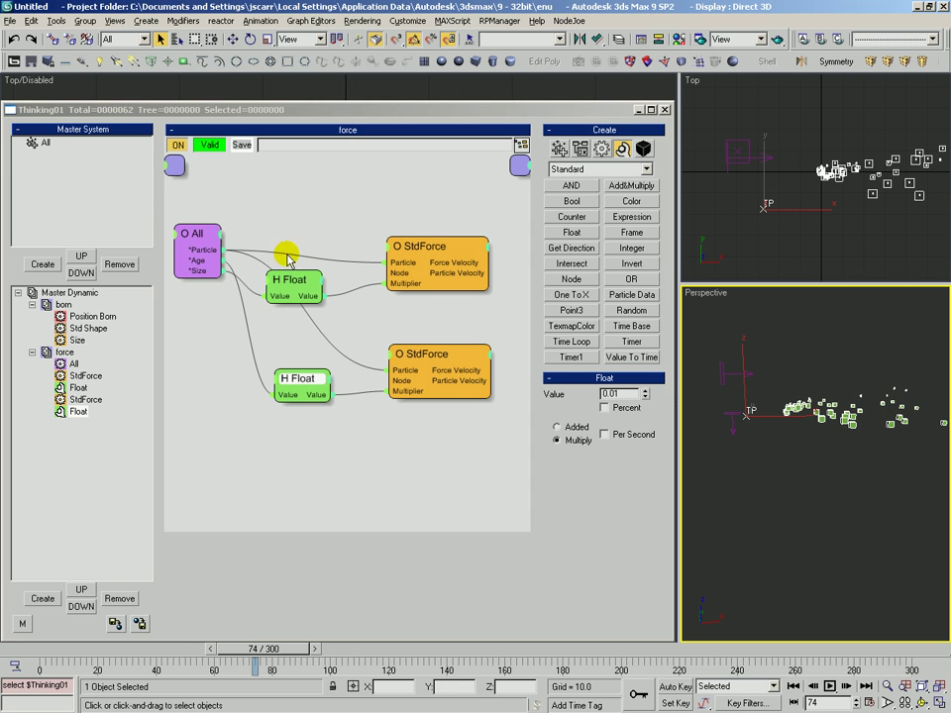
pyautogui.moveTo(297, 381)
pyautogui.mouseDown()
pyautogui.moveTo(292, 365)
pyautogui.moveTo(312, 376)
pyautogui.moveTo(307, 388)
pyautogui.mouseUp()
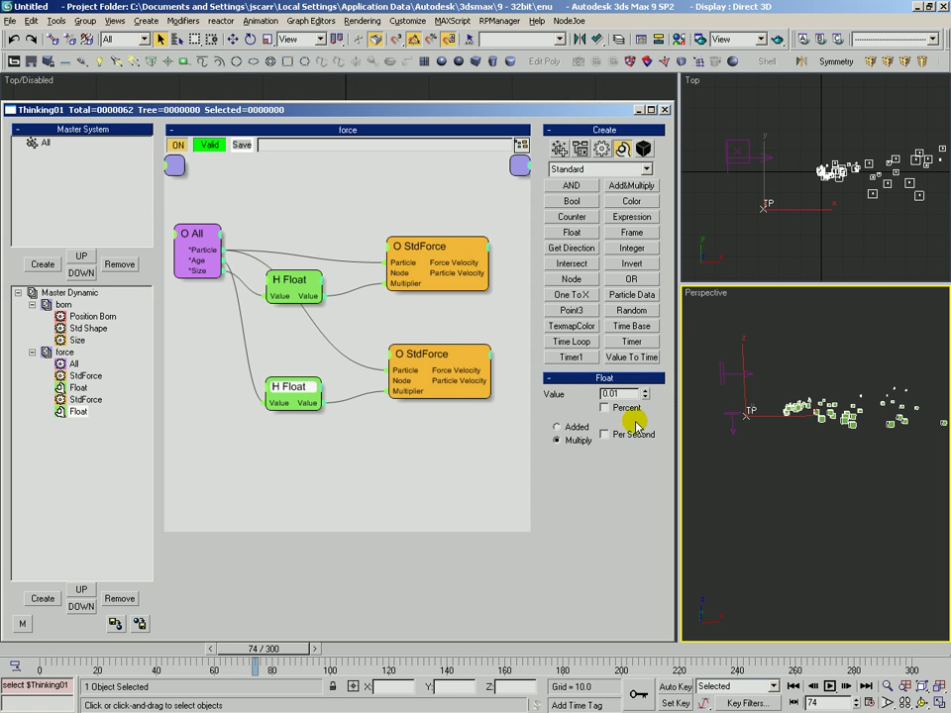
pyautogui.write('0')
pyautogui.press('Return')
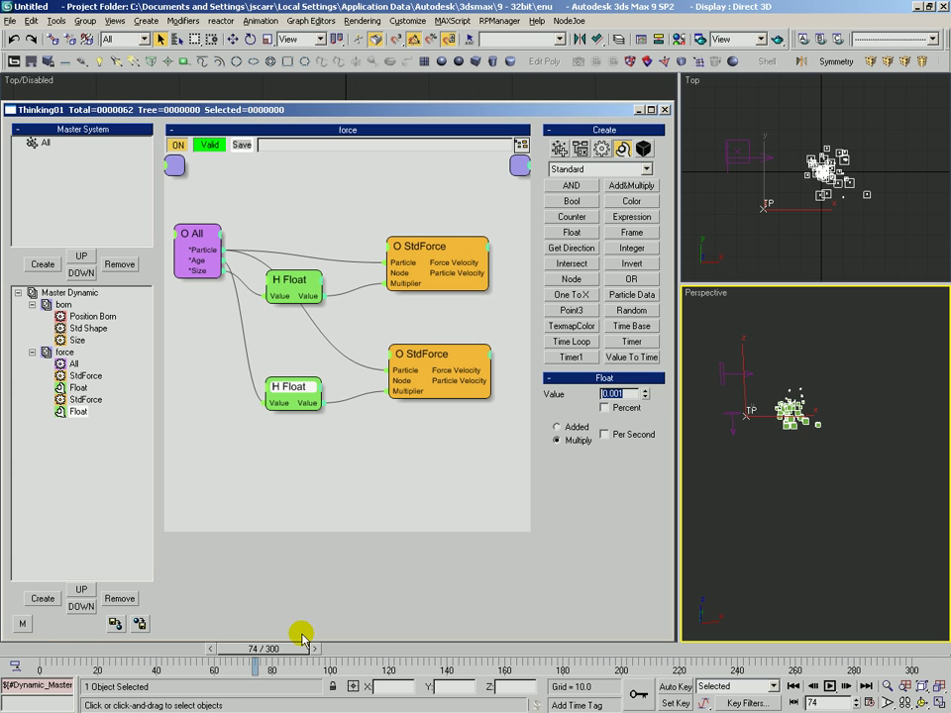
# - Preview the age-driven wind together with gravity in the Perspective view, return to frame 12 and clear the scene selection
pyautogui.moveTo(63, 648); pyautogui.dragTo(528, 683)
pyautogui.moveTo(824, 455); pyautogui.dragTo(810, 436, button='middle')
pyautogui.hotkey('ctrl', 'r')
pyautogui.moveTo(154, 654); pyautogui.dragTo(94, 650)
pyautogui.scroll(5, 767, 396)
pyautogui.moveTo(764, 371); pyautogui.dragTo(820, 451, button='middle')
pyautogui.rightClick(823, 445)
pyautogui.click(783, 451)
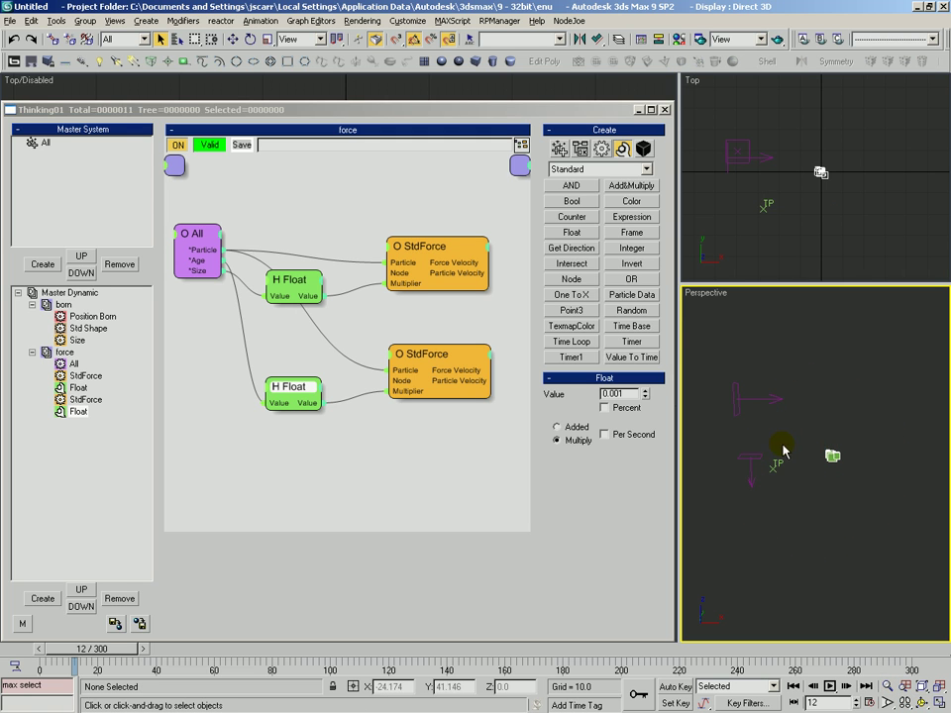
# - Browse the available space warp forces and their categories
pyautogui.press('3')
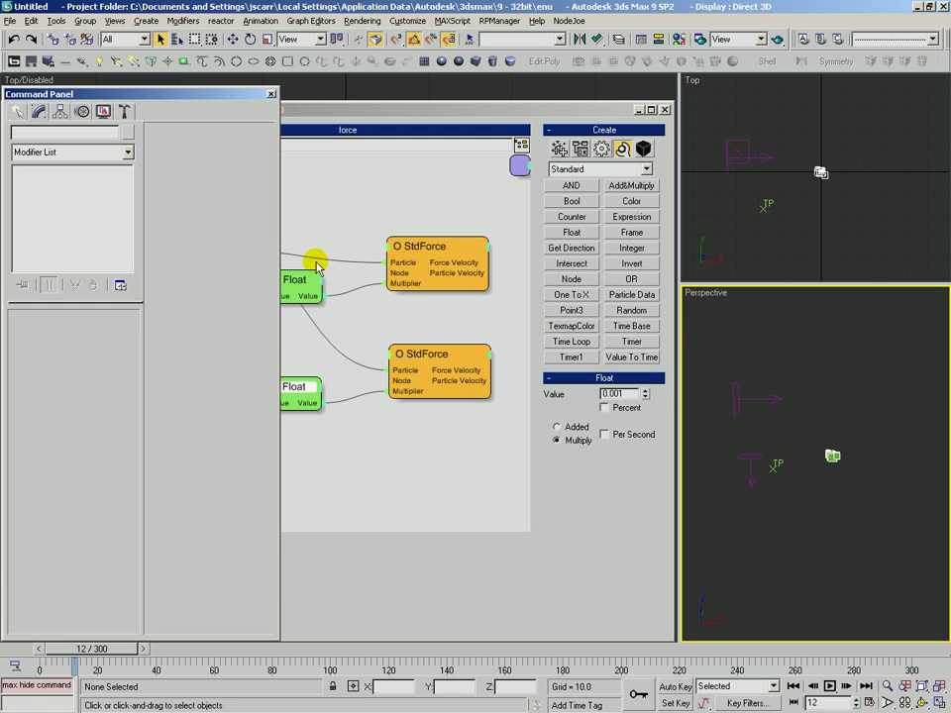
pyautogui.click(43, 112)
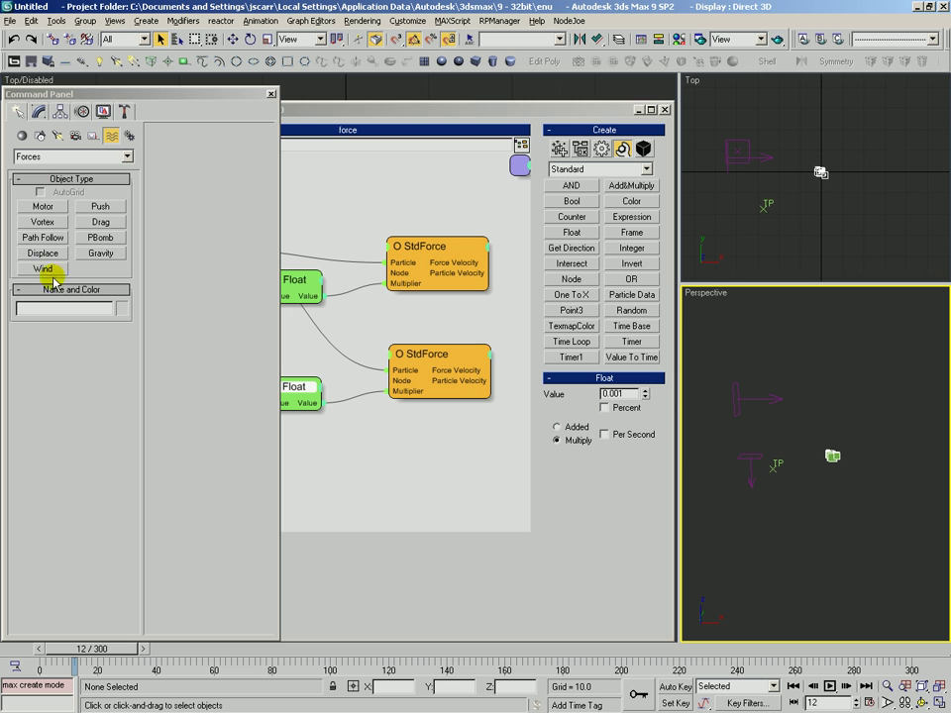
pyautogui.click(57, 155)
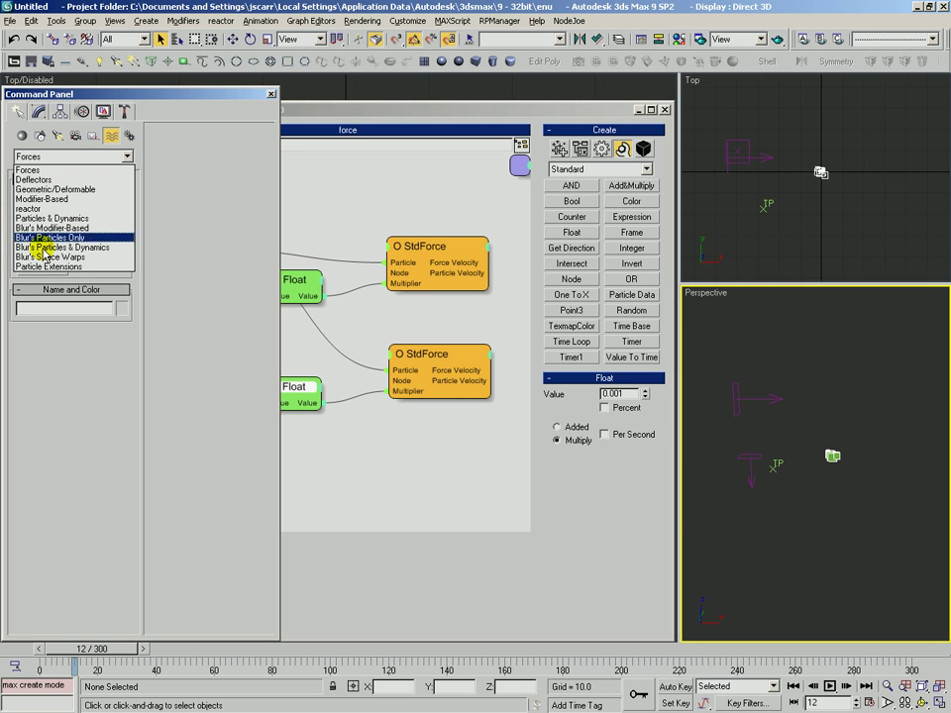
pyautogui.click(490, 254)
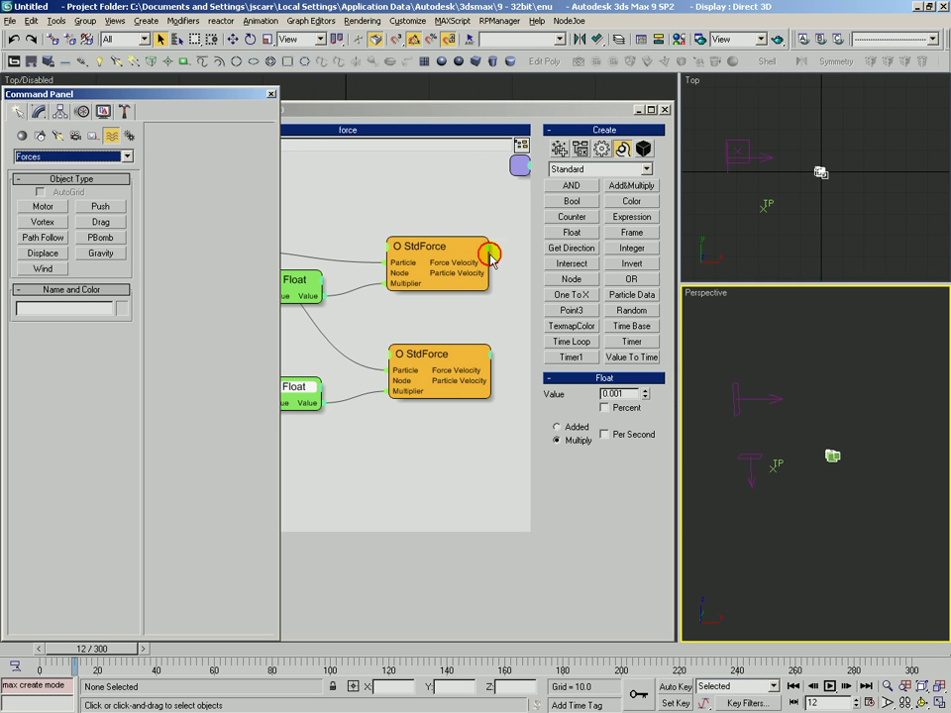
pyautogui.click(270, 94)
# - Add another StdForce node from the Dynamics operators below the existing two
pyautogui.click(319, 191)
pyautogui.click(600, 150)
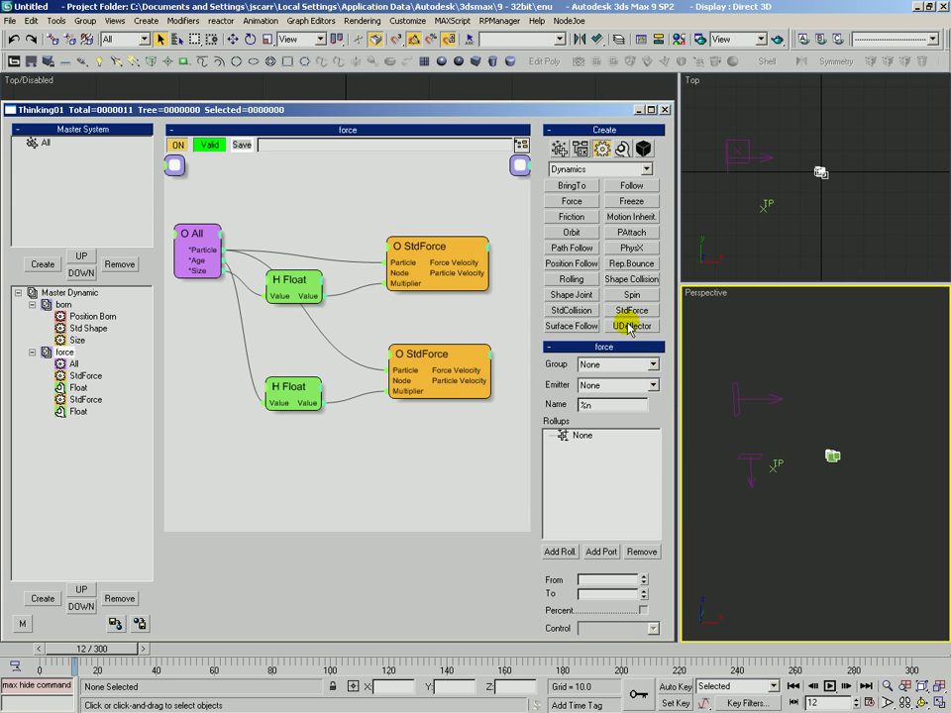
pyautogui.click(371, 438)
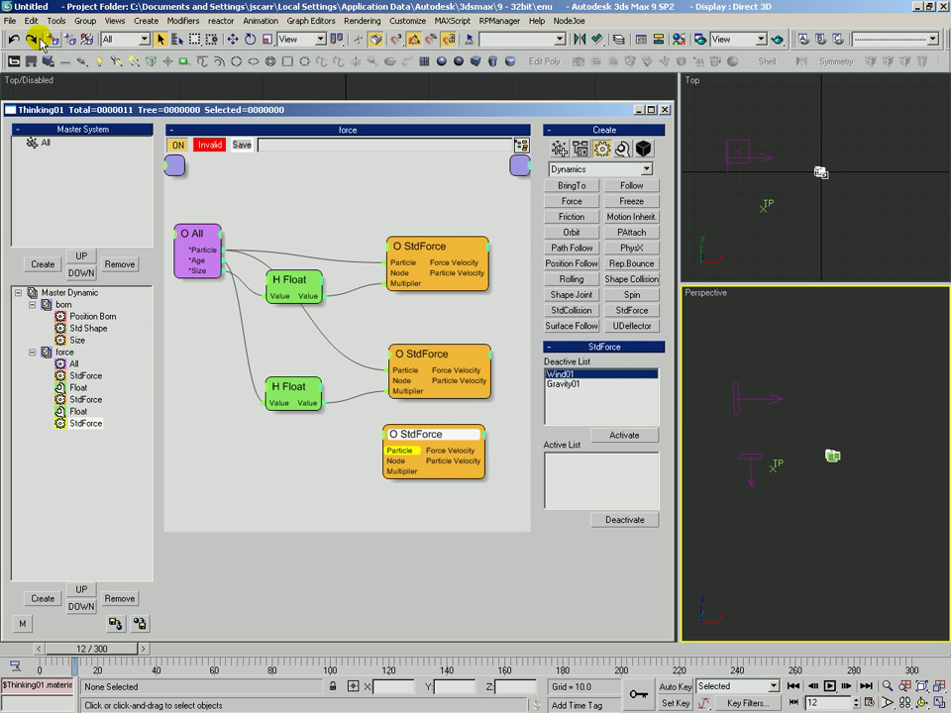
# - Bind the Wind01 space warp to Thinking01 and examine the deactivated force list of the new StdForce
pyautogui.click(87, 39)
pyautogui.moveTo(735, 411); pyautogui.dragTo(777, 466)
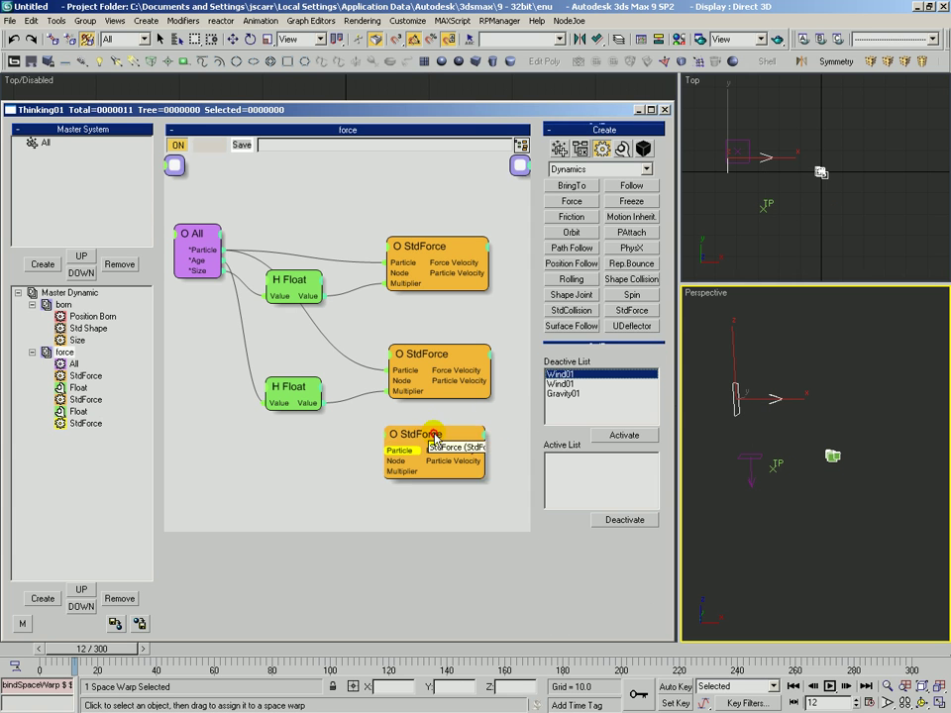
pyautogui.moveTo(435, 435); pyautogui.dragTo(450, 434)
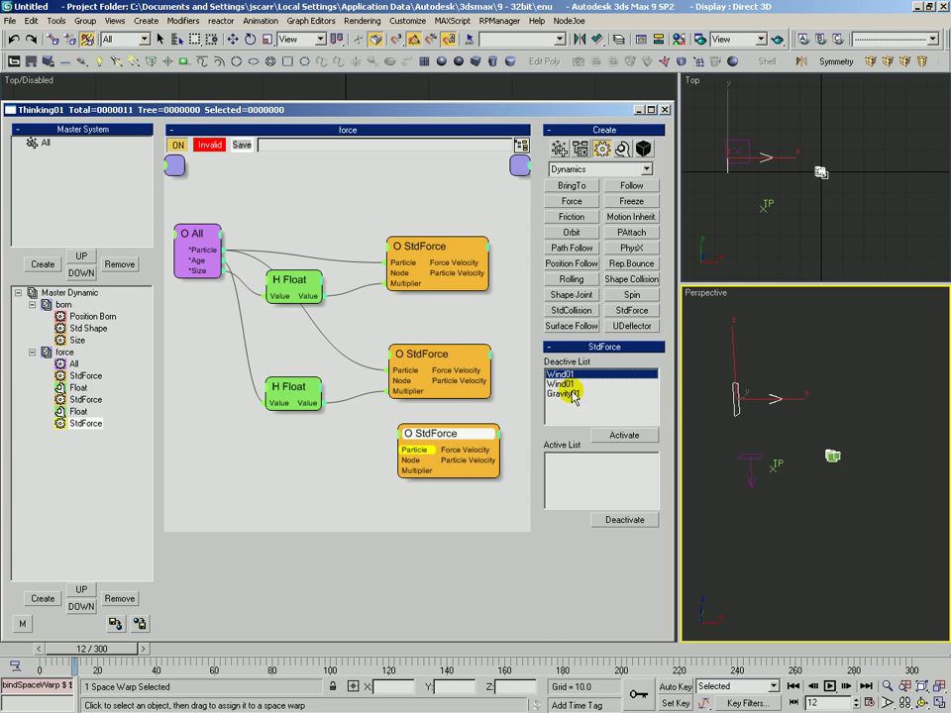